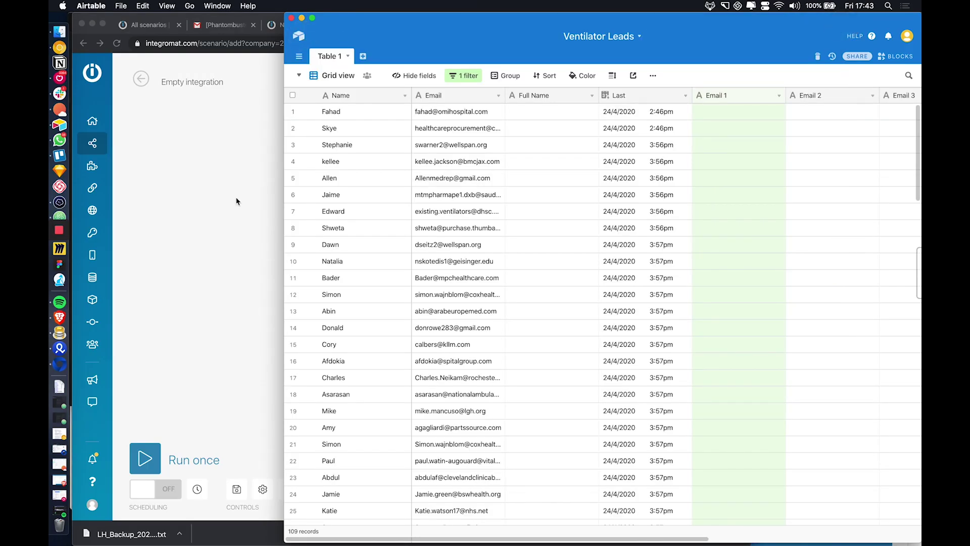
# Bring the empty Integromat scenario to the front beside the Airtable bases list
pyautogui.click(221, 296)
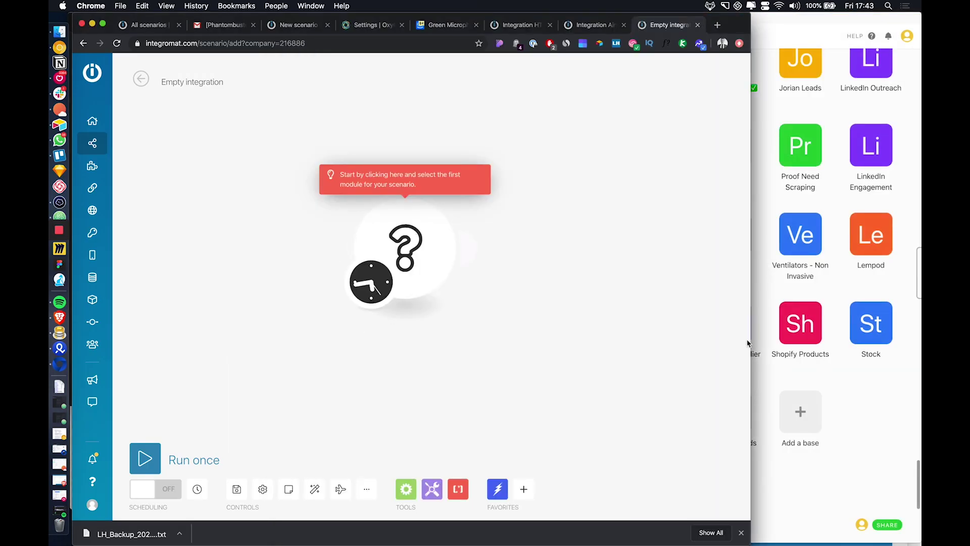
# Create a new Airtable base from scratch and rename it Test Base
pyautogui.click(899, 422)
pyautogui.click(800, 419)
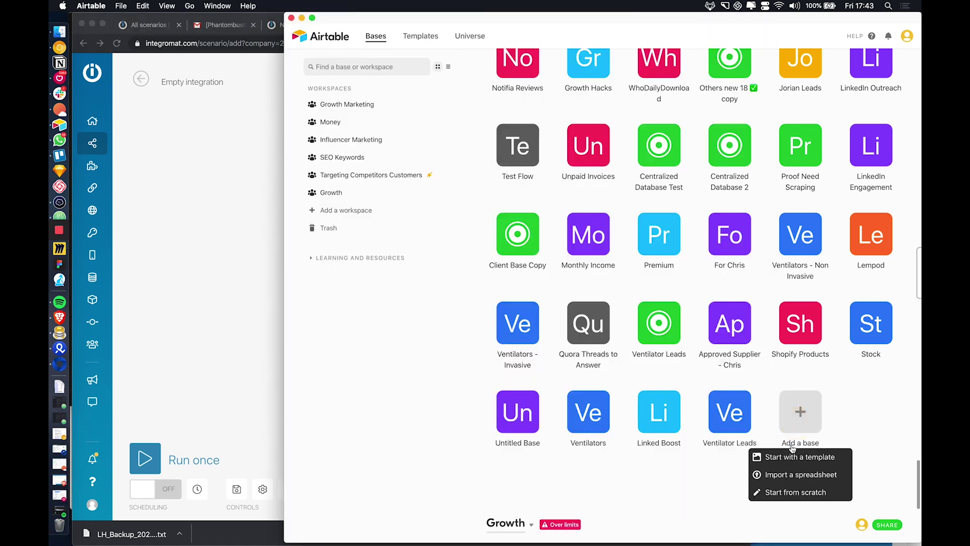
pyautogui.click(795, 493)
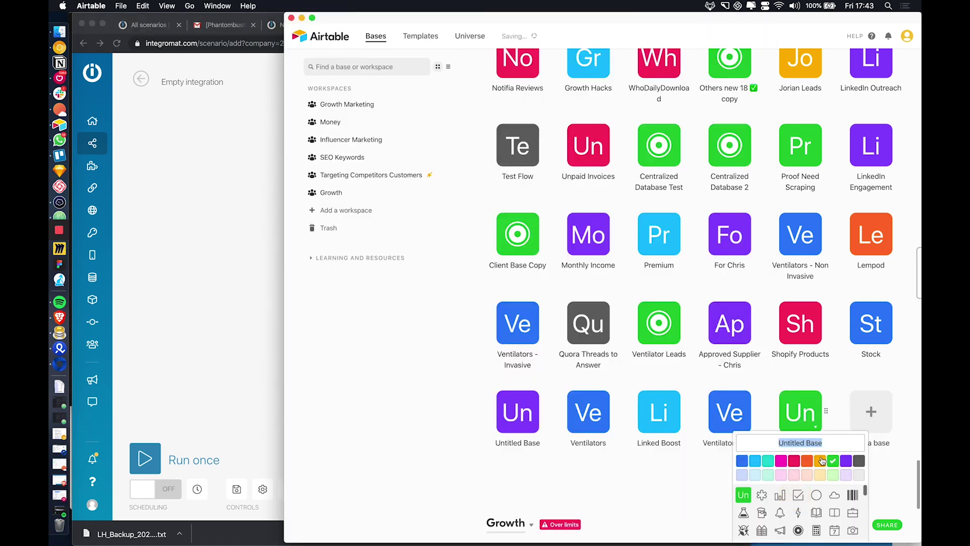
pyautogui.click(832, 364)
pyautogui.scroll(-2, 832, 366)
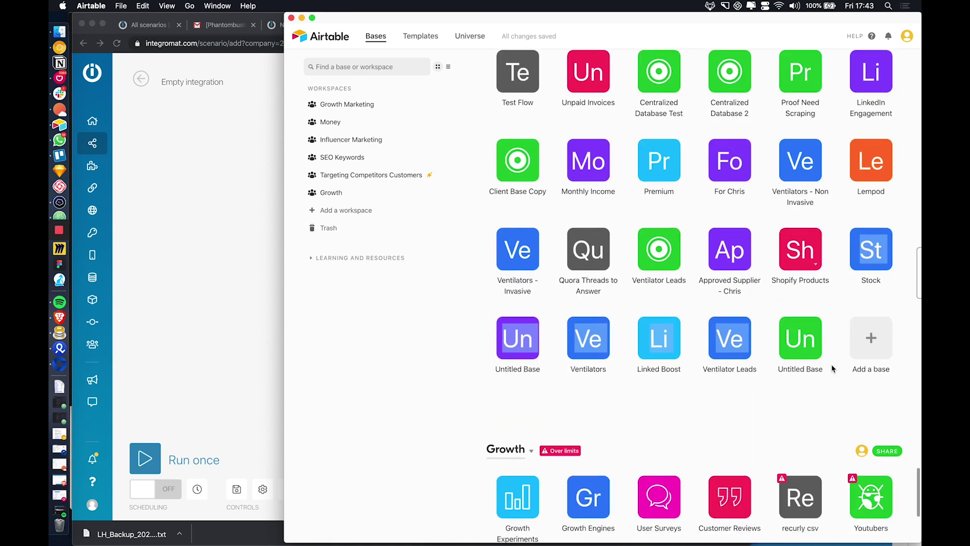
pyautogui.click(806, 349)
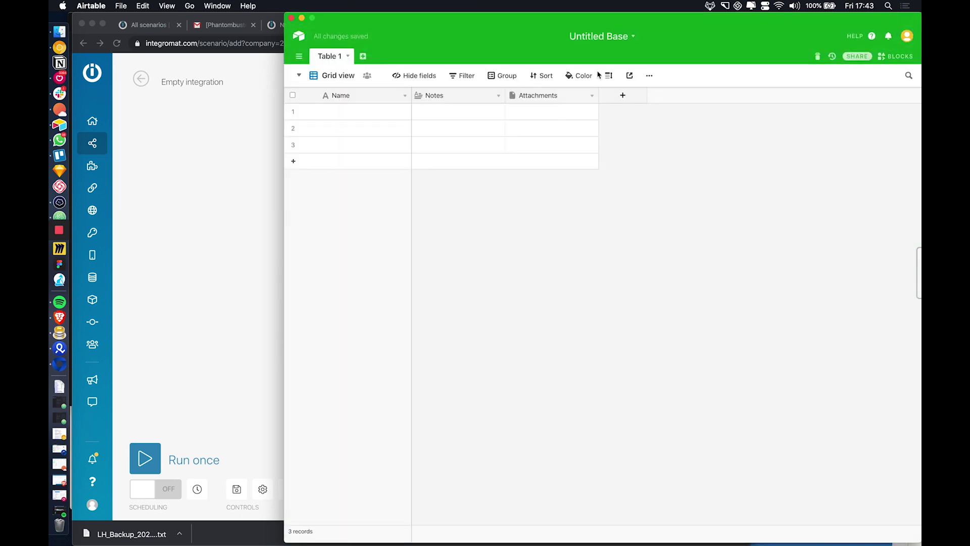
pyautogui.click(612, 36)
pyautogui.write('Test B')
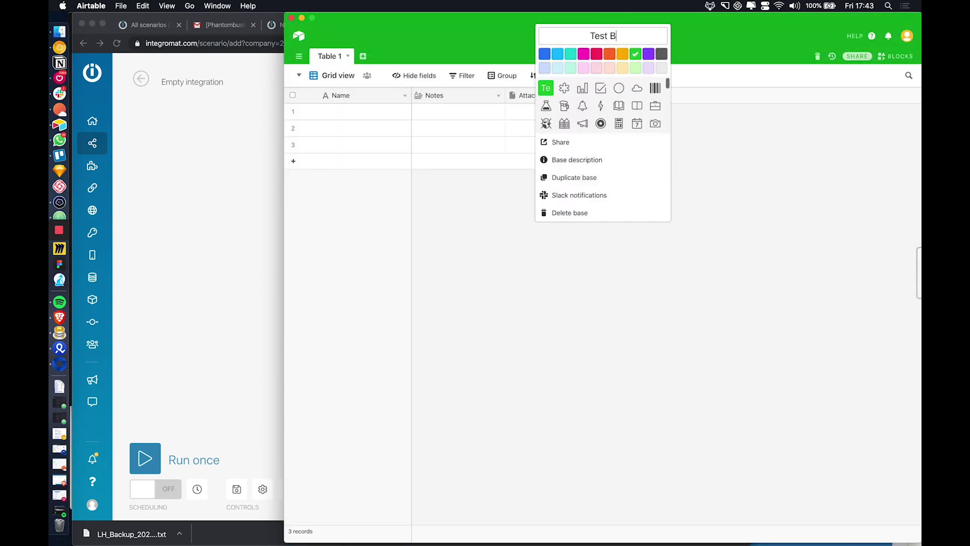
pyautogui.write('ase')
pyautogui.press('Return')
# Delete the Notes and Attachments fields so only Name remains
pyautogui.click(498, 96)
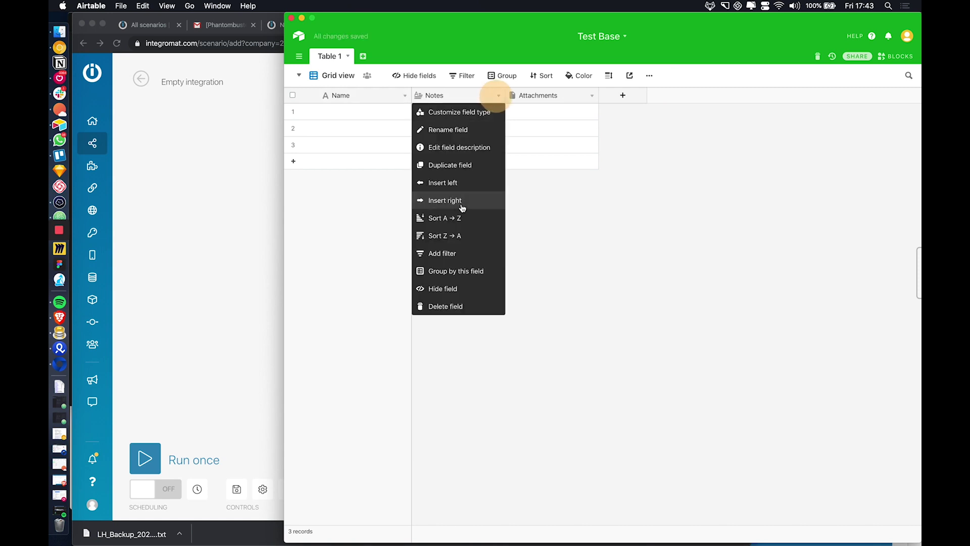
pyautogui.click(451, 306)
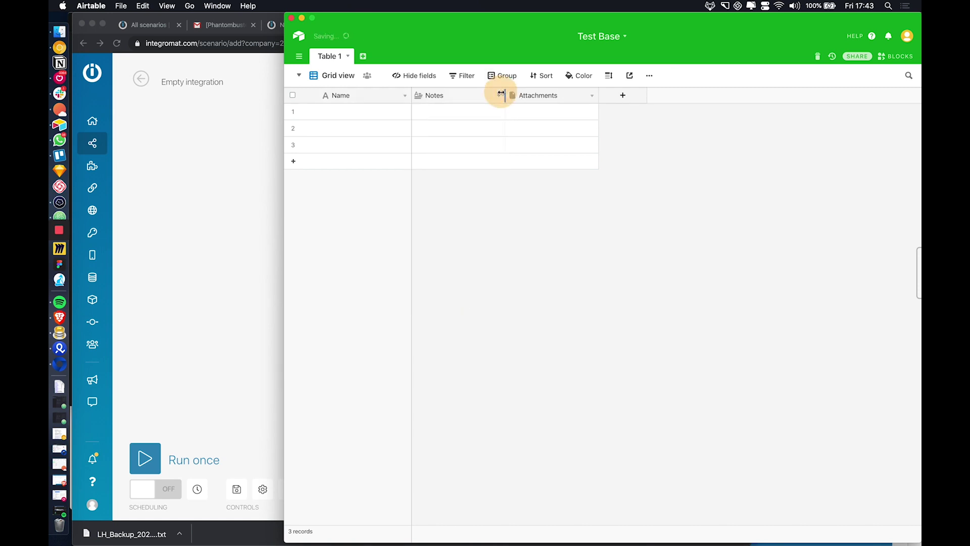
pyautogui.click(498, 95)
pyautogui.click(459, 306)
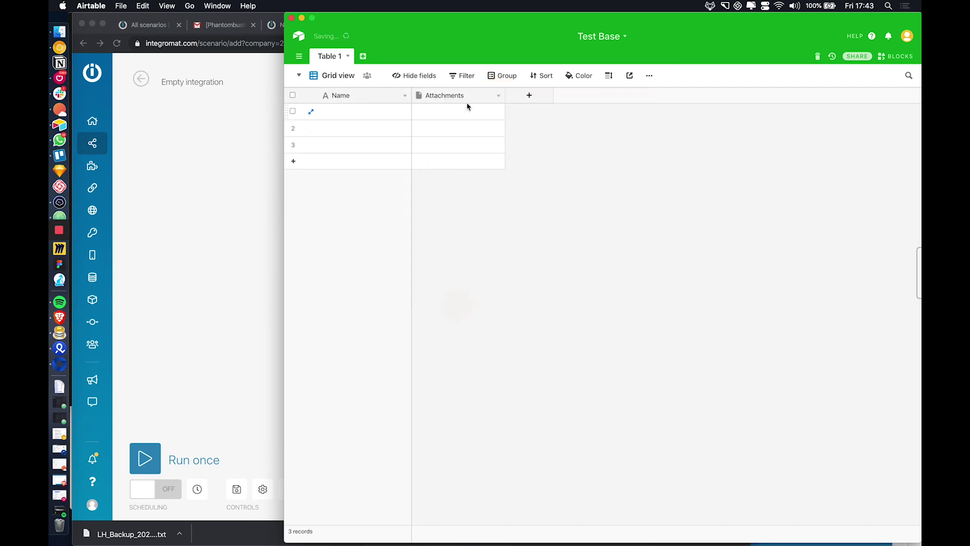
pyautogui.click(497, 95)
pyautogui.click(451, 306)
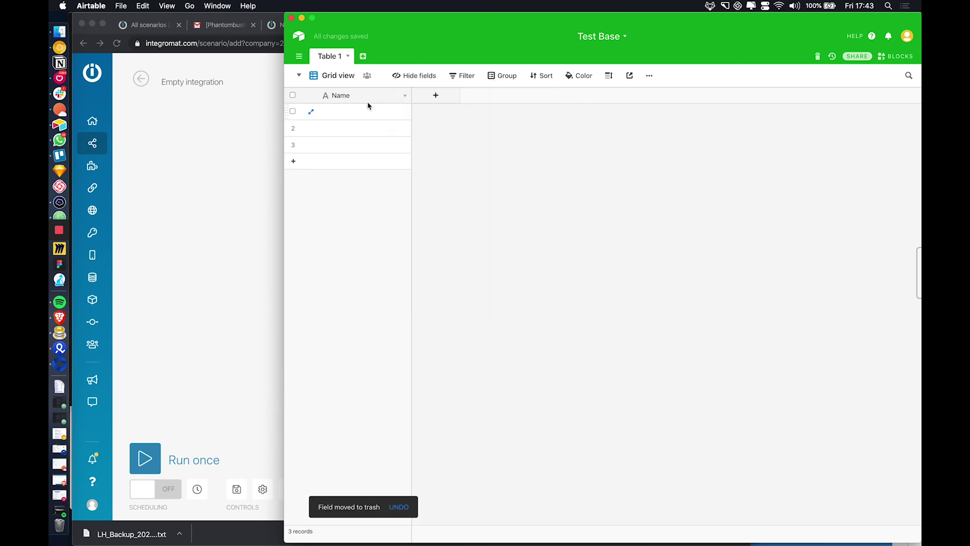
# Add Personal LinkedIn, Company LinkedIn and Connection Degree fields to Table 1
pyautogui.click(433, 100)
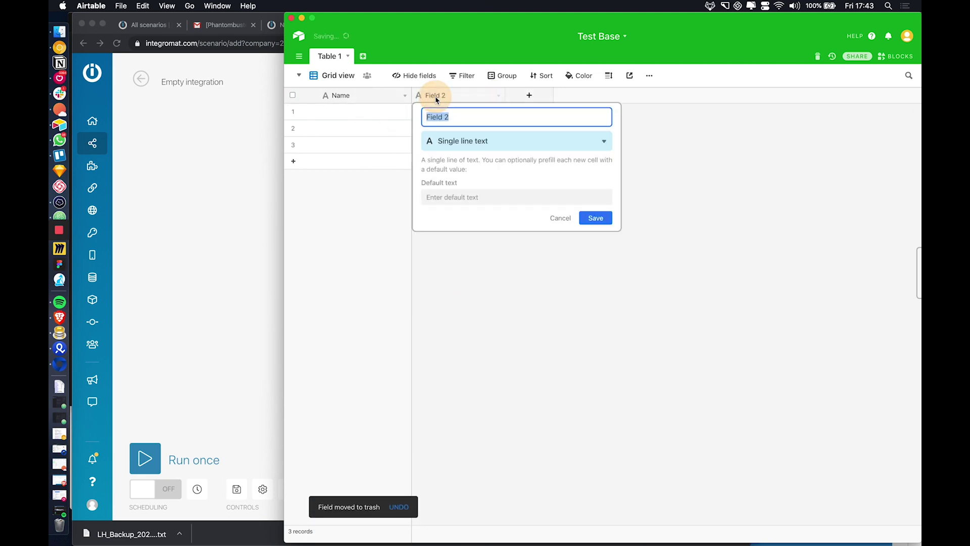
pyautogui.write('Personal L')
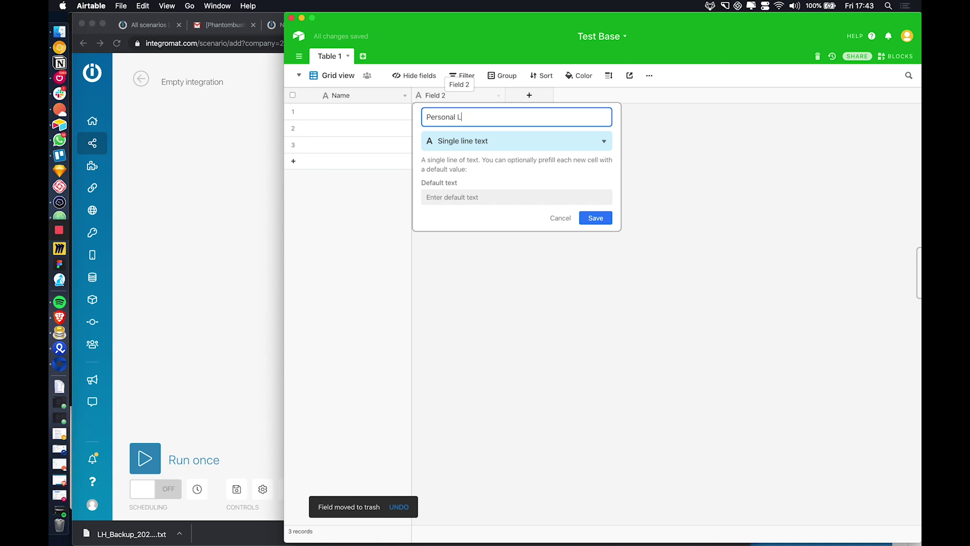
pyautogui.write('inkedIn')
pyautogui.press('Return')
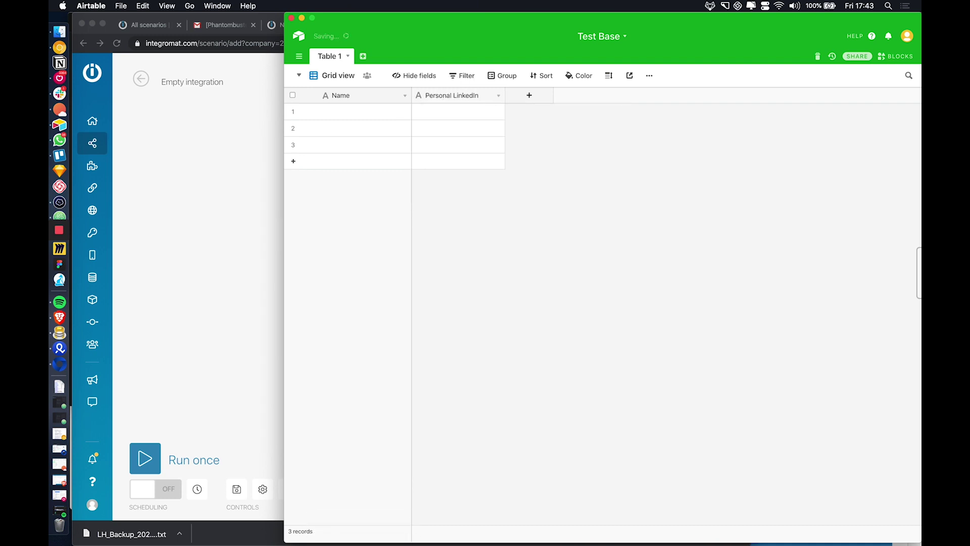
pyautogui.click(545, 101)
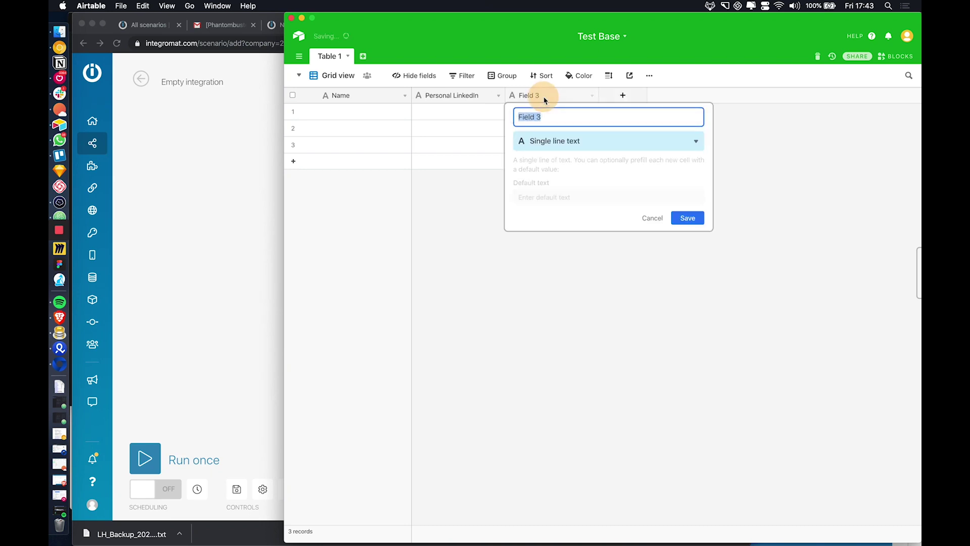
pyautogui.write('Company LinkedIn')
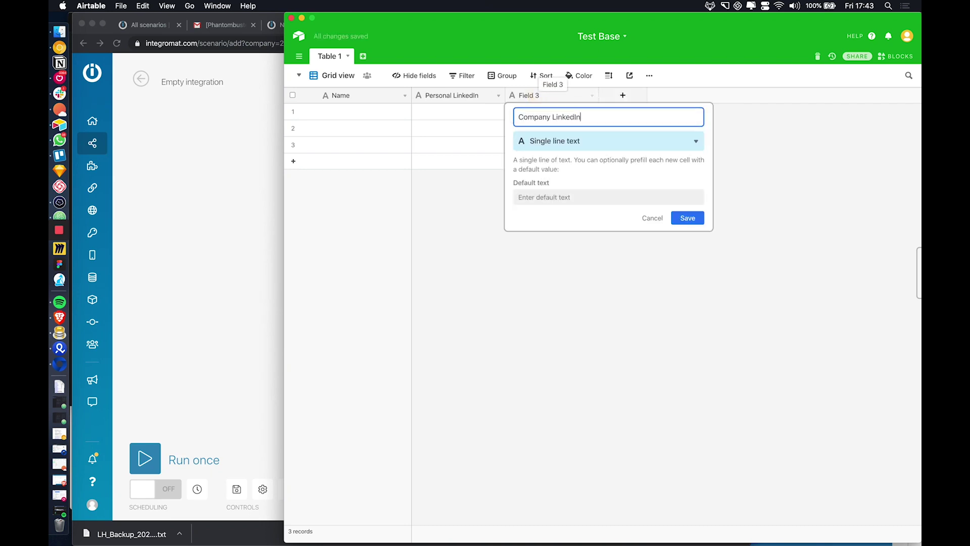
pyautogui.press('Return')
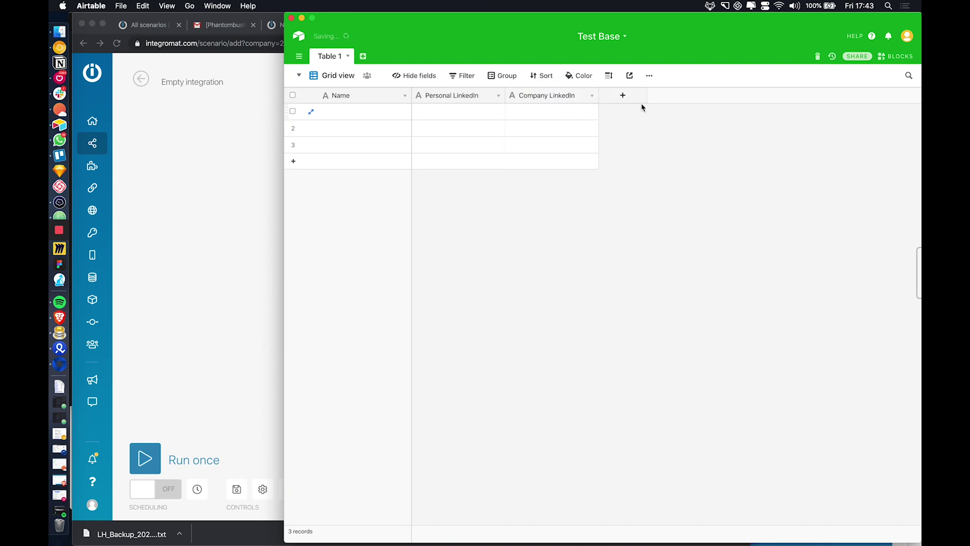
pyautogui.click(623, 95)
pyautogui.write('Connect De')
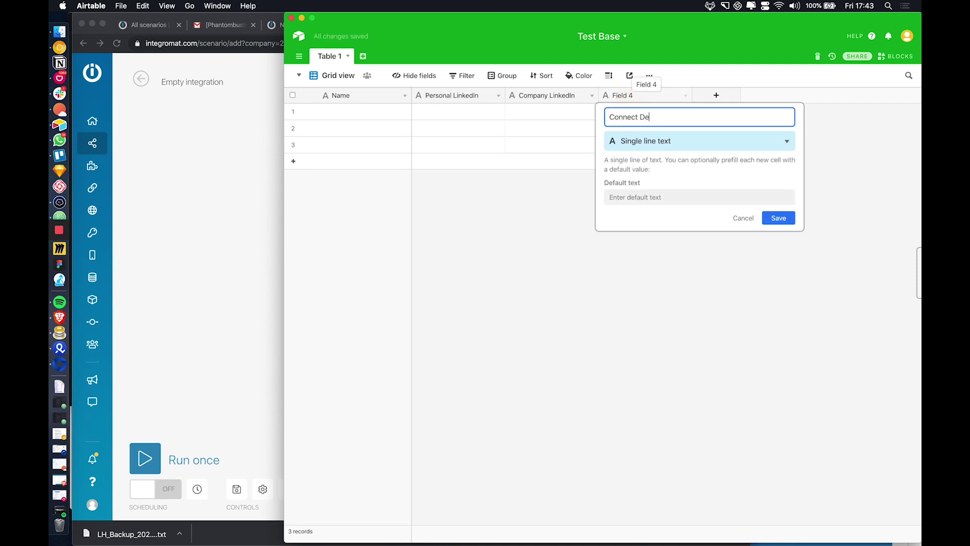
pyautogui.write('on Degree')
pyautogui.press('Return')
# Add a Last Edit field of type Last modified time tracking all editable fields
pyautogui.click(727, 97)
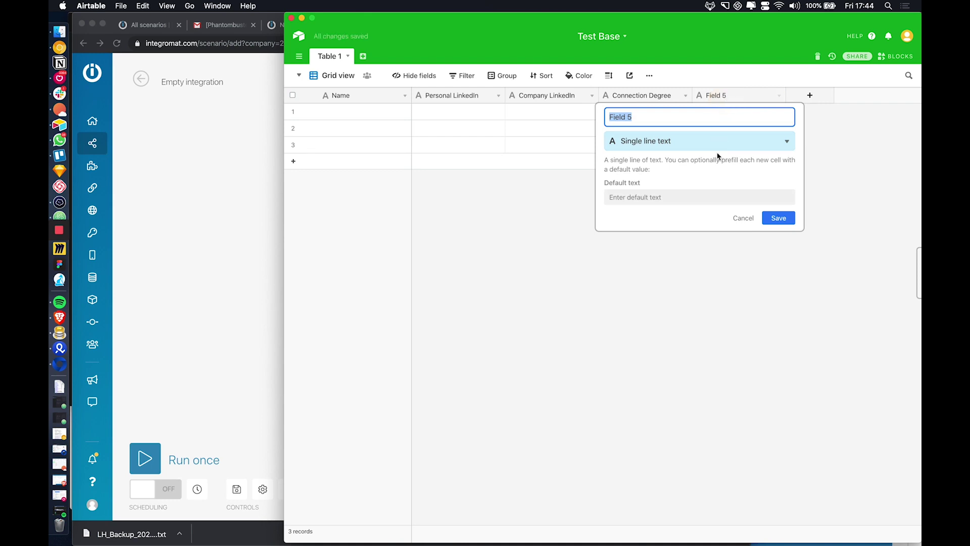
pyautogui.write('Last Edit')
pyautogui.click(652, 142)
pyautogui.write('last')
pyautogui.click(651, 162)
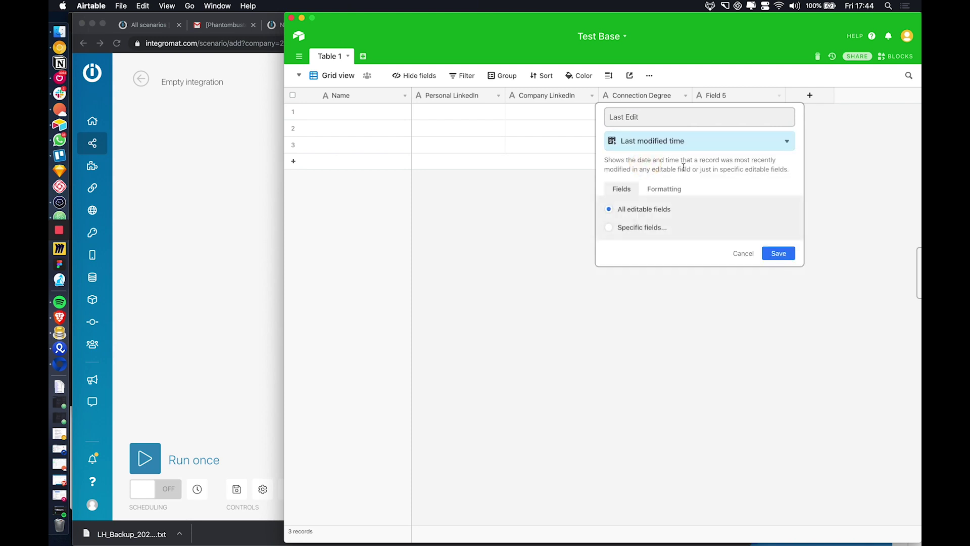
pyautogui.click(618, 231)
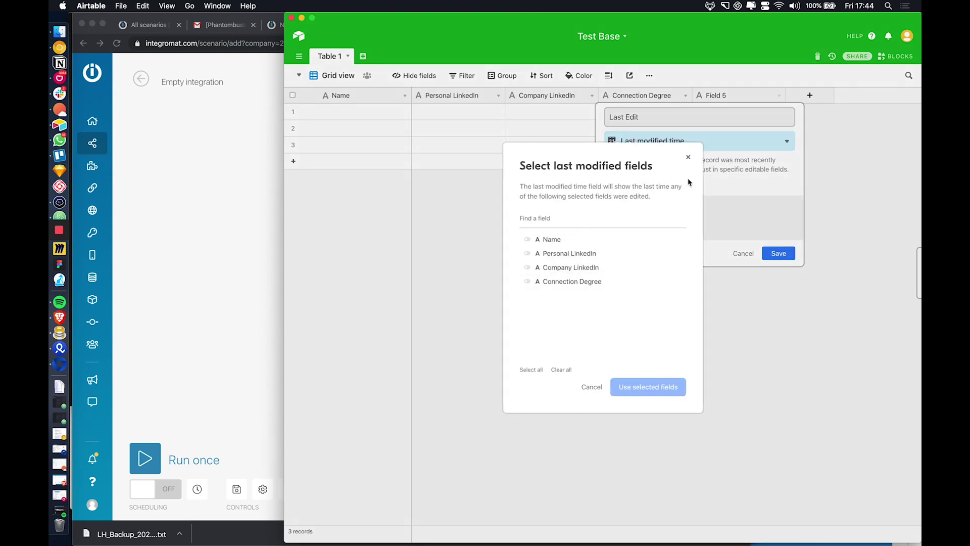
pyautogui.click(688, 159)
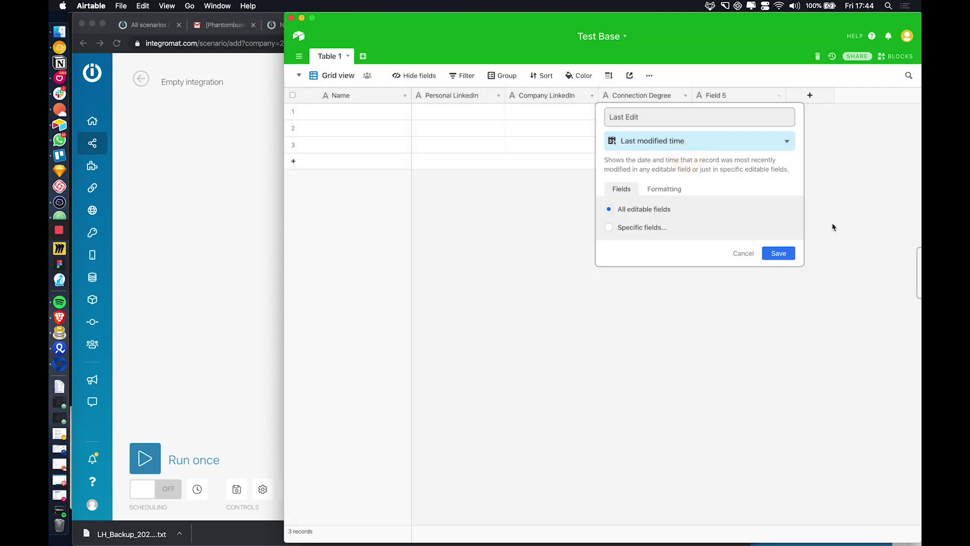
pyautogui.click(786, 254)
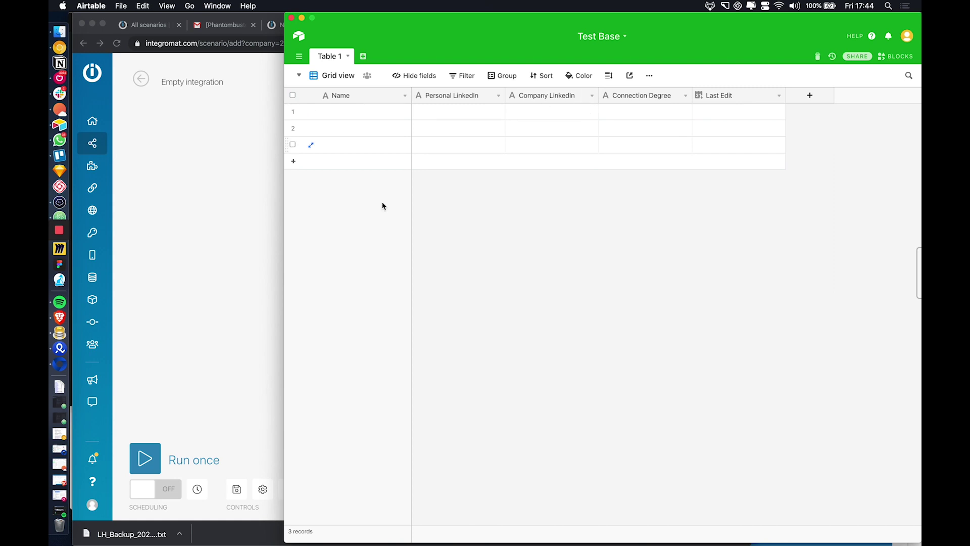
# Add Connection Request Sent, Message 1 and Message 2 fields to Table 1
pyautogui.click(807, 96)
pyautogui.write('Connc')
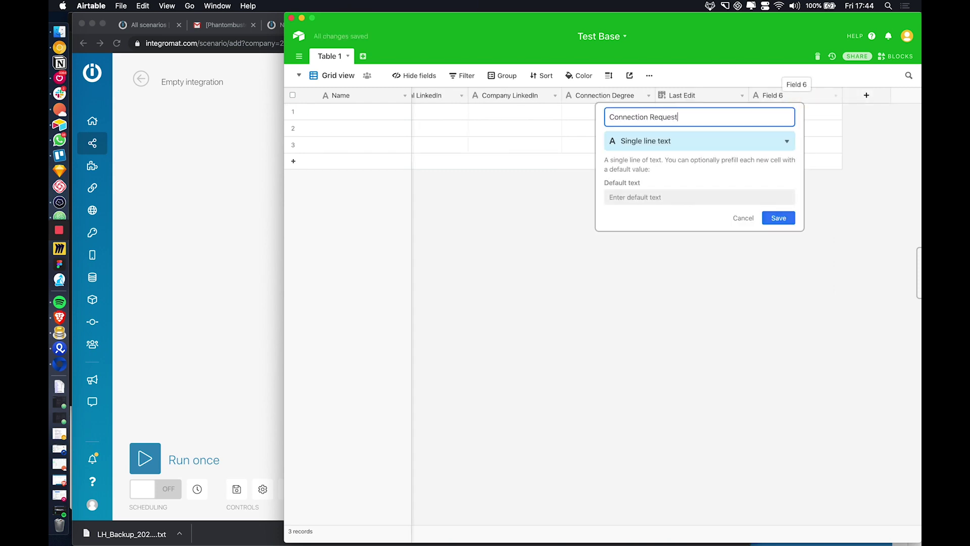
pyautogui.write('ction Request Sent')
pyautogui.press('Return')
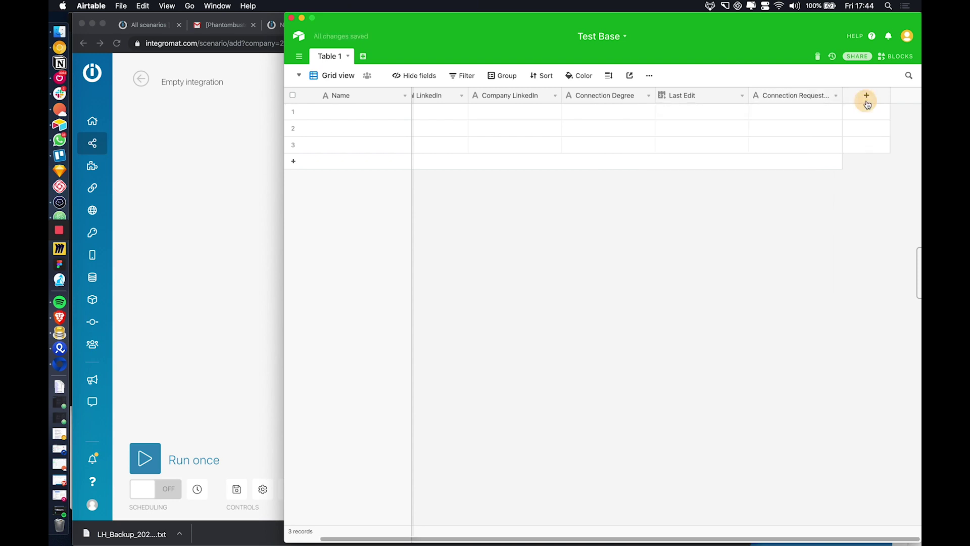
pyautogui.click(866, 96)
pyautogui.write('Message 1')
pyautogui.press('Return')
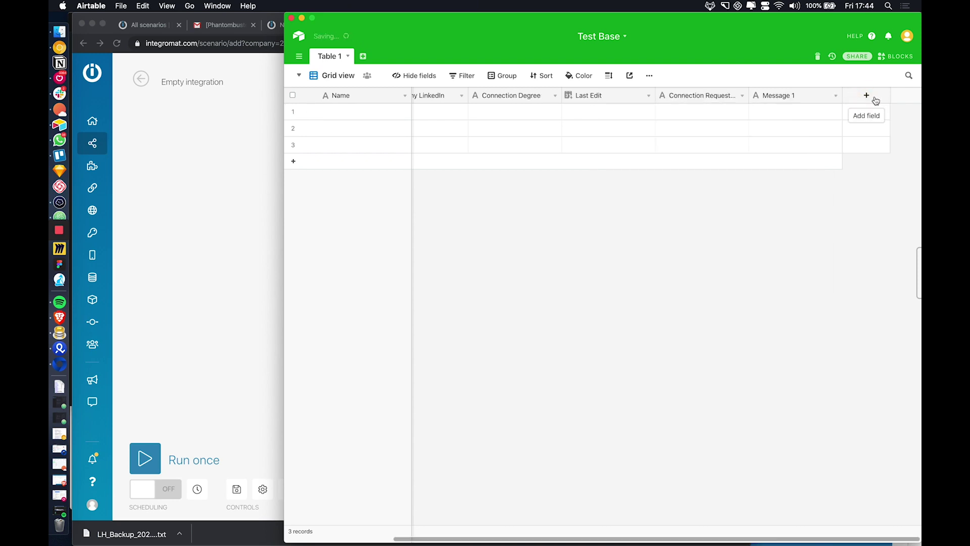
pyautogui.click(874, 98)
pyautogui.write('Message 1')
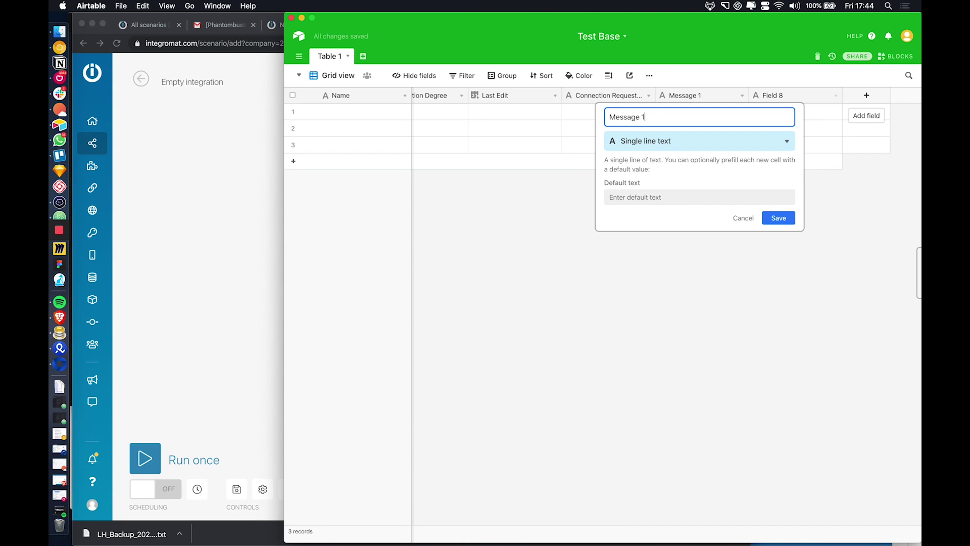
pyautogui.press('BackSpace')
pyautogui.write('2')
pyautogui.press('Return')
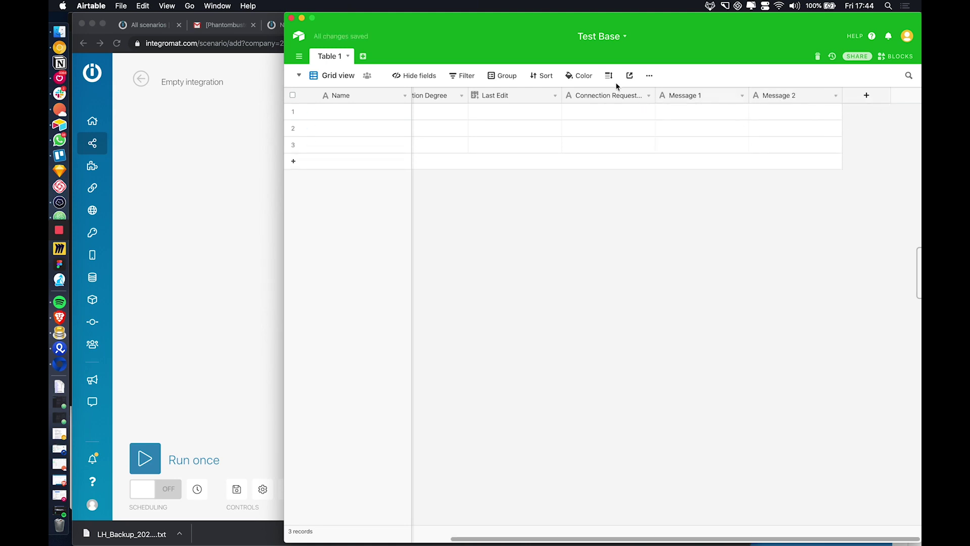
# Narrow the Message 1 and Message 2 columns
pyautogui.hscroll(-5, 651, 110)
pyautogui.hscroll(5, 684, 147)
pyautogui.moveTo(748, 95); pyautogui.dragTo(722, 98)
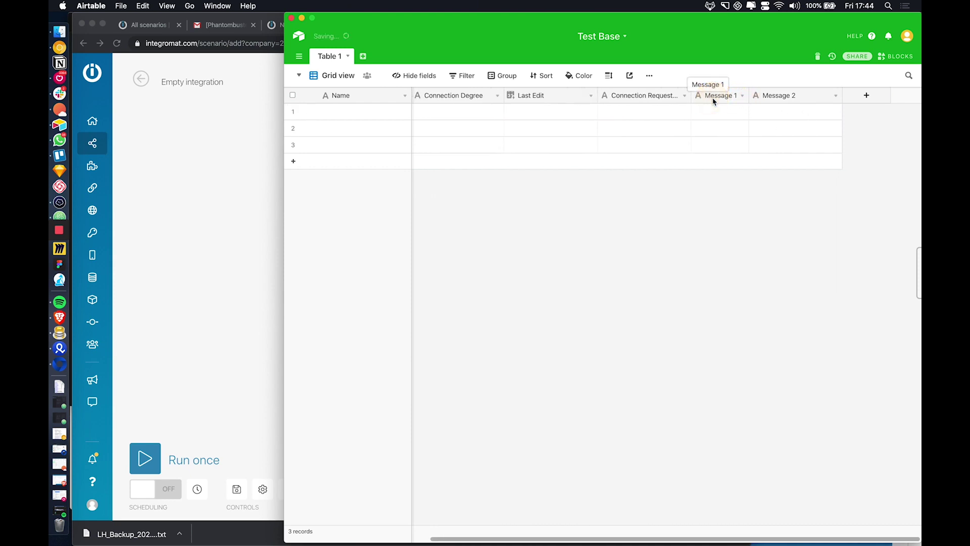
pyautogui.moveTo(840, 96); pyautogui.dragTo(810, 99)
# Make an Airtable Watch records trigger the scenario's first module
pyautogui.click(220, 315)
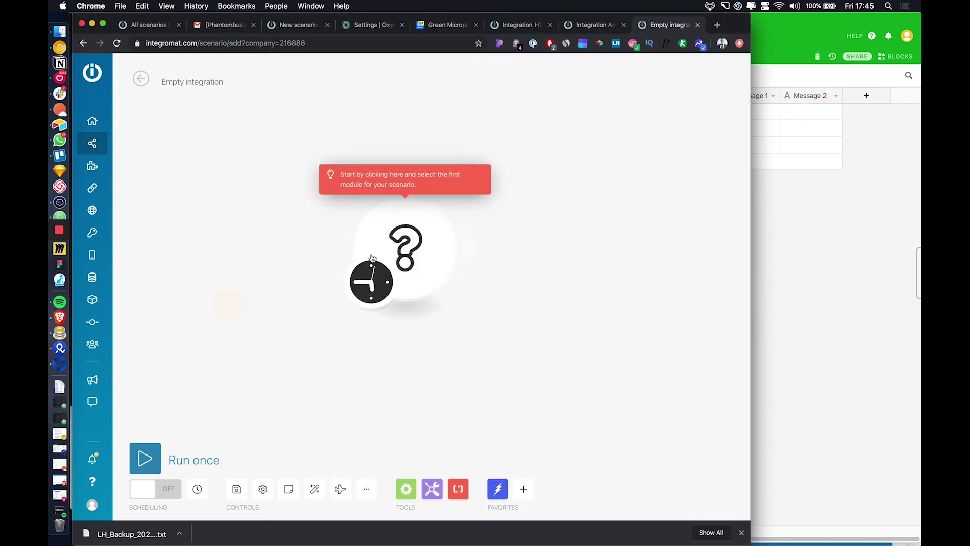
pyautogui.click(390, 247)
pyautogui.click(530, 253)
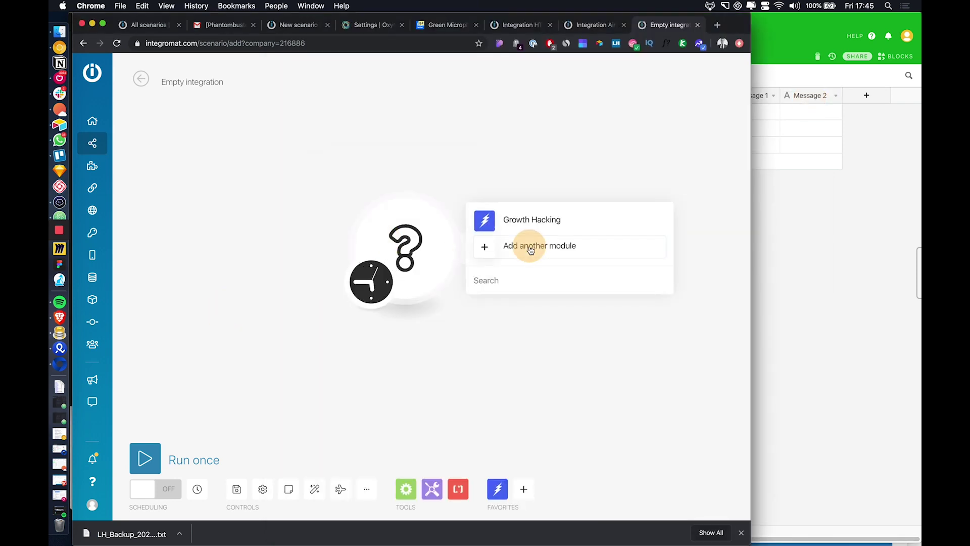
pyautogui.scroll(-5, 602, 339)
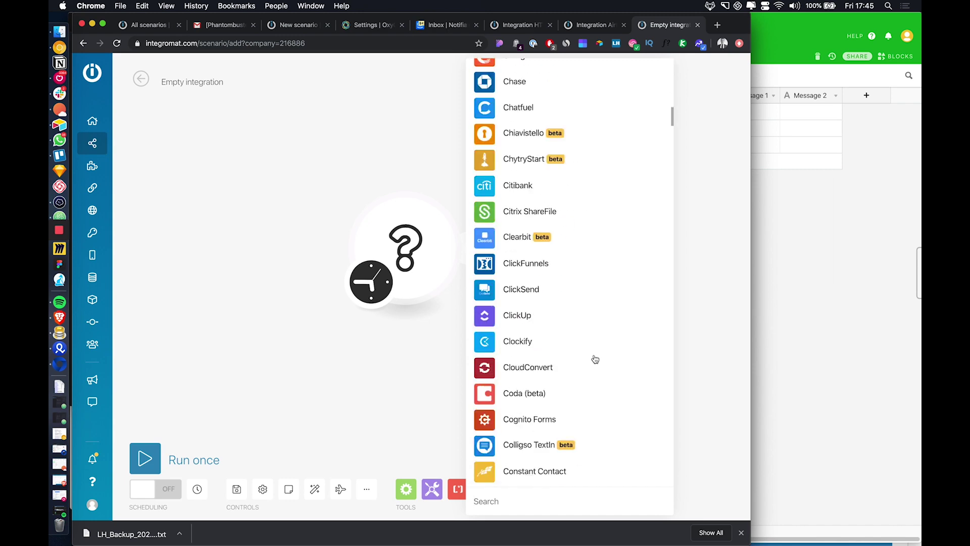
pyautogui.write('airtable')
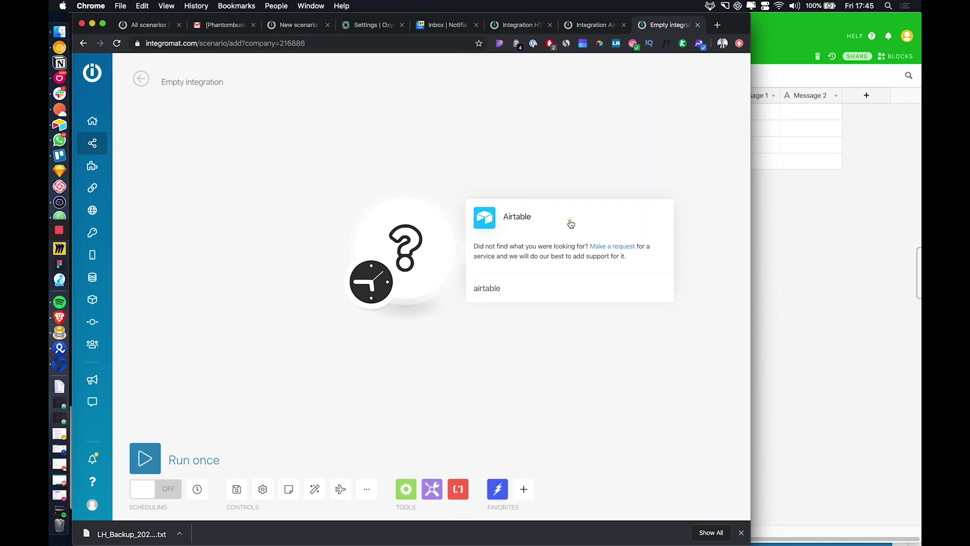
pyautogui.click(569, 221)
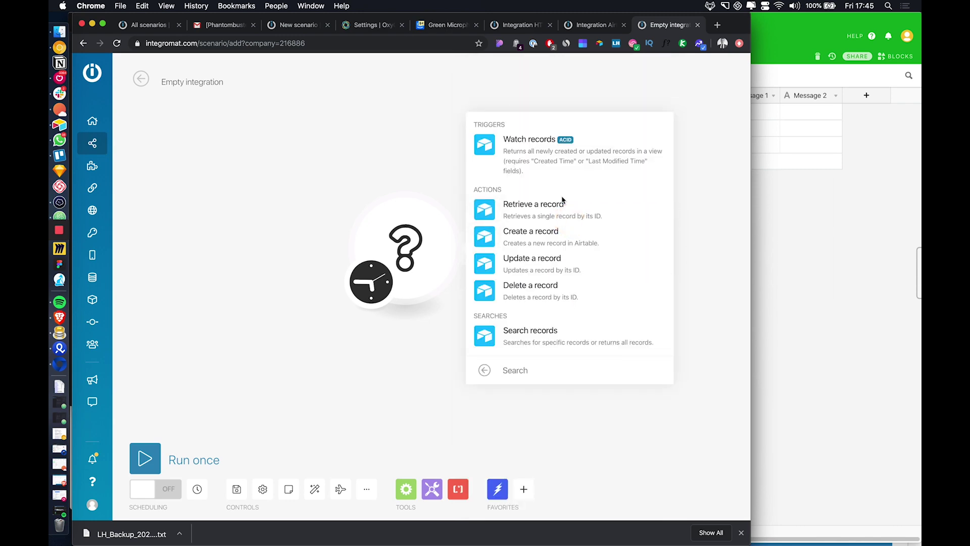
pyautogui.click(544, 156)
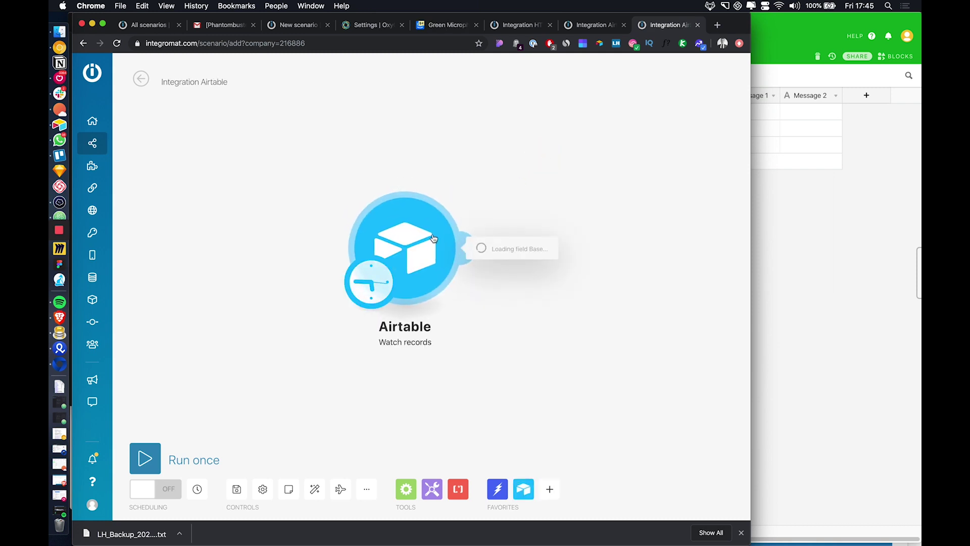
# Point the Airtable trigger at Test Base's Table 1 with Last Edit as the trigger field
pyautogui.click(519, 291)
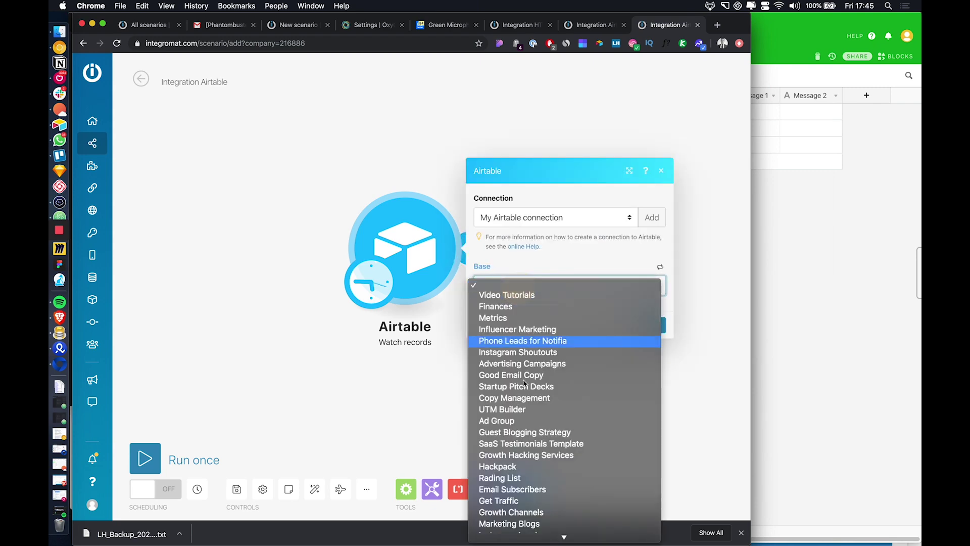
pyautogui.scroll(-10, 523, 384)
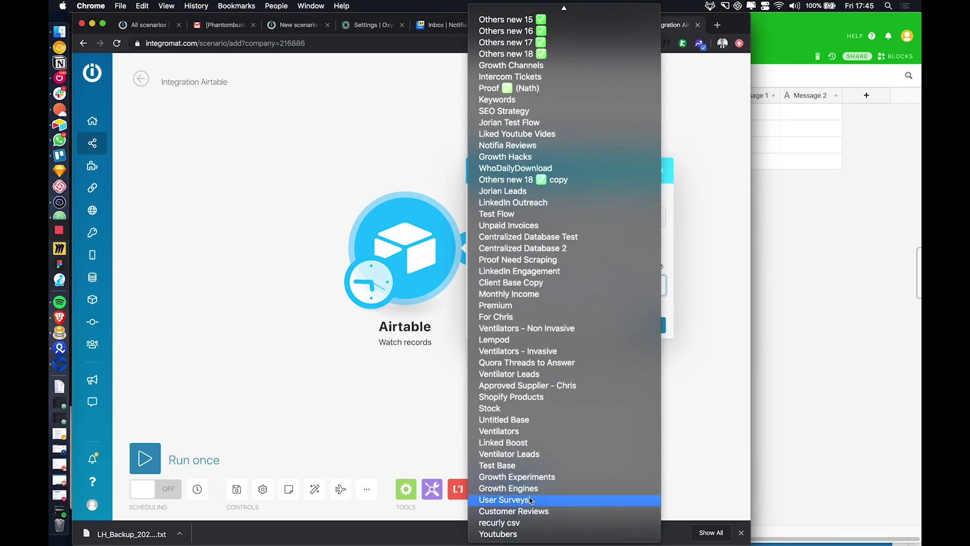
pyautogui.click(529, 465)
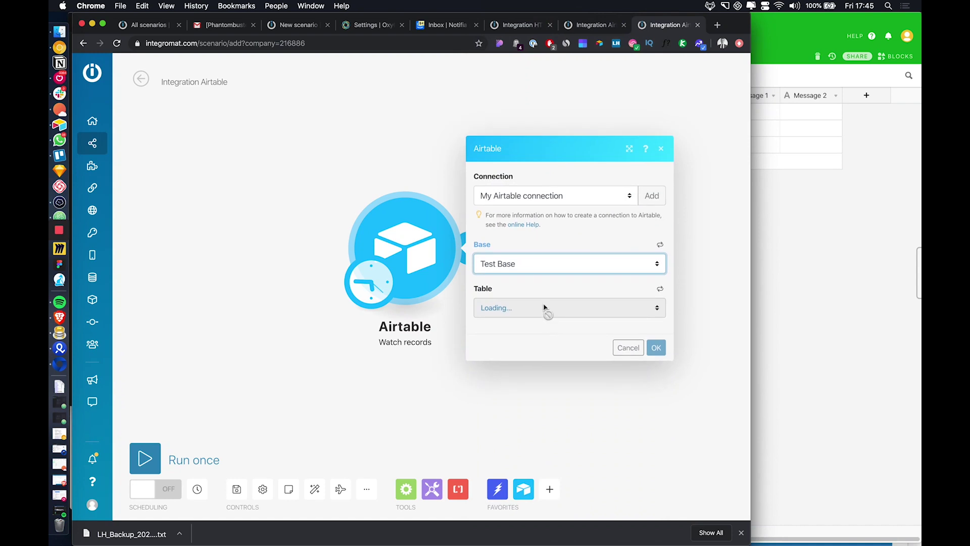
pyautogui.click(545, 308)
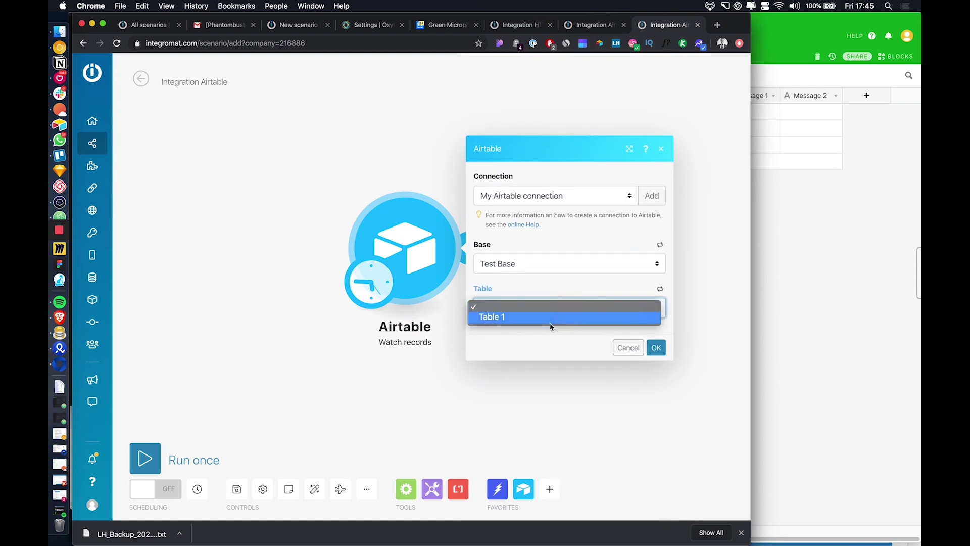
pyautogui.click(550, 320)
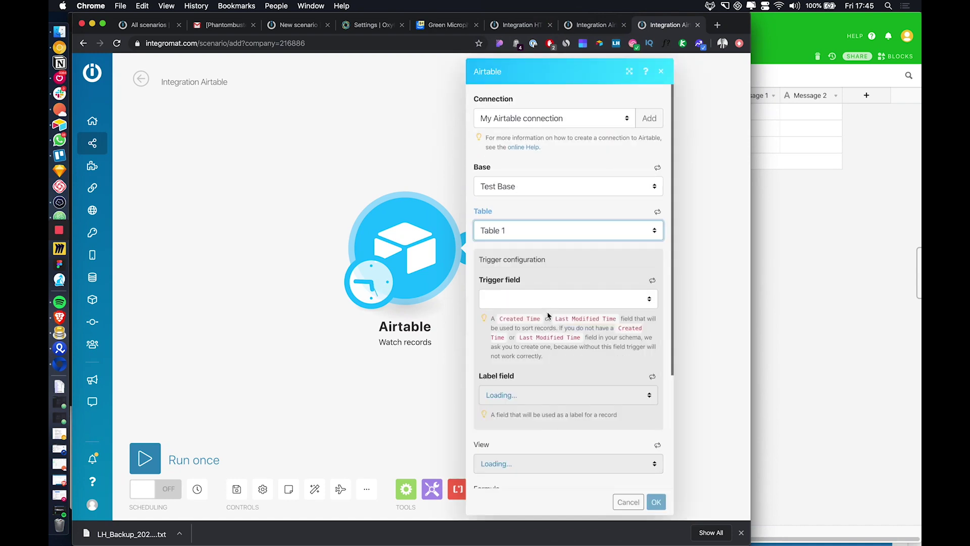
pyautogui.click(535, 300)
pyautogui.click(511, 307)
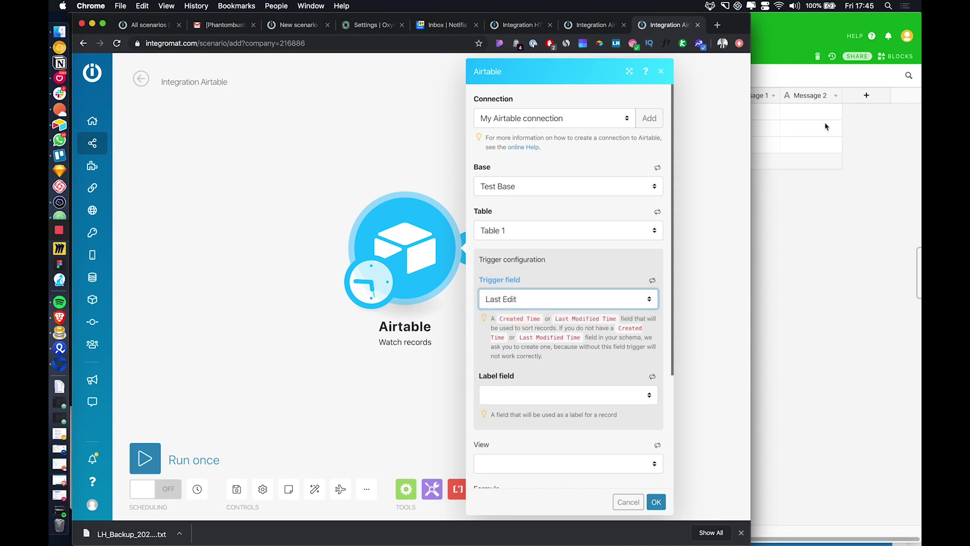
# Label records by Name, use Grid view, and save the trigger settings
pyautogui.scroll(-3, 567, 336)
pyautogui.click(558, 301)
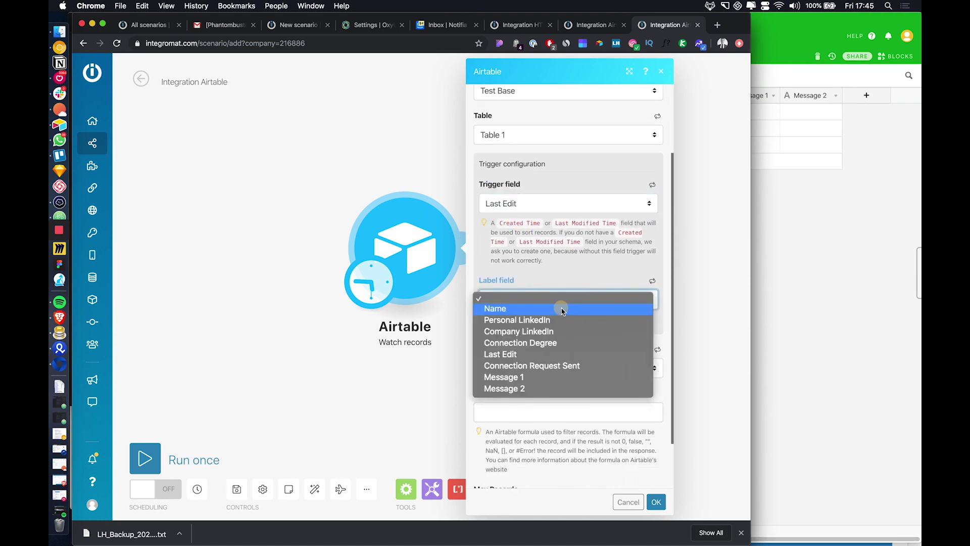
pyautogui.click(559, 306)
pyautogui.scroll(-2, 537, 378)
pyautogui.click(534, 307)
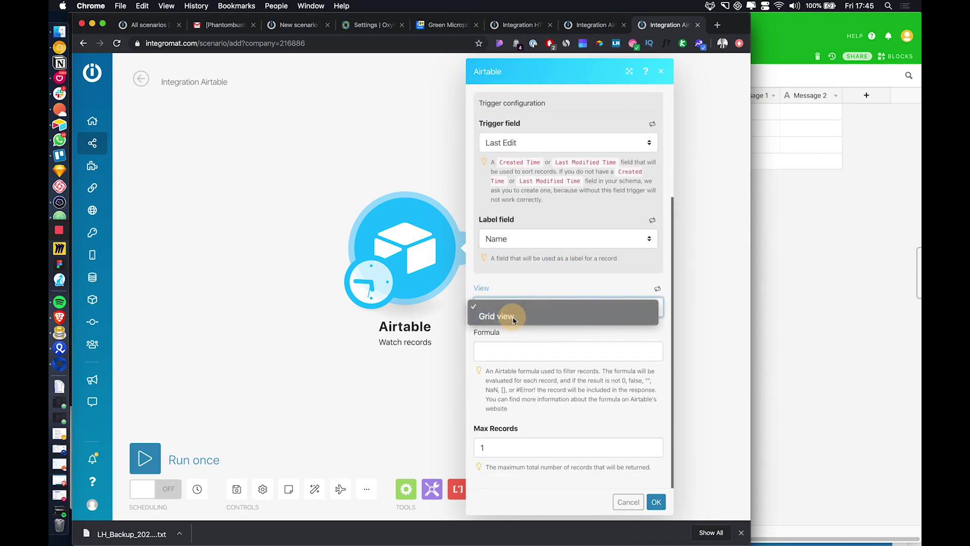
pyautogui.click(534, 313)
pyautogui.click(506, 352)
pyautogui.click(506, 448)
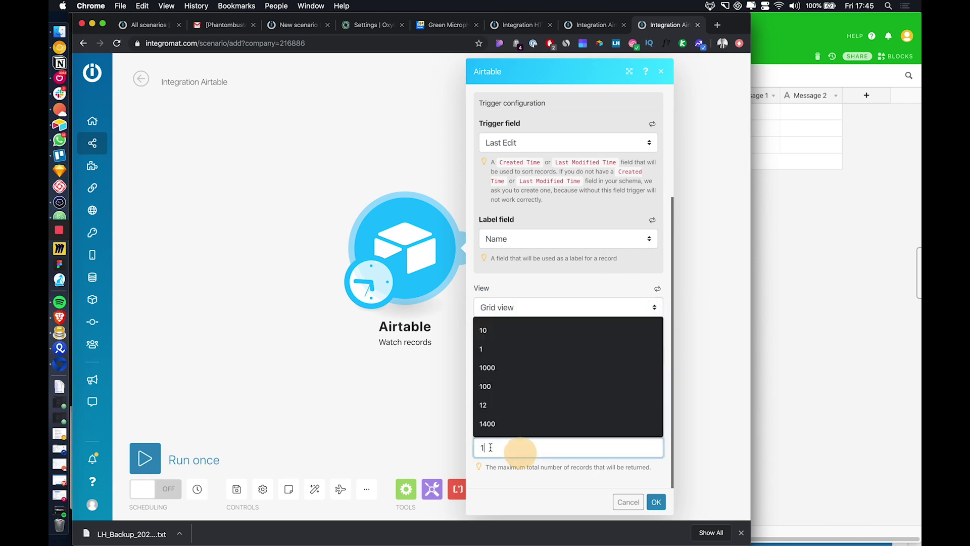
pyautogui.click(657, 506)
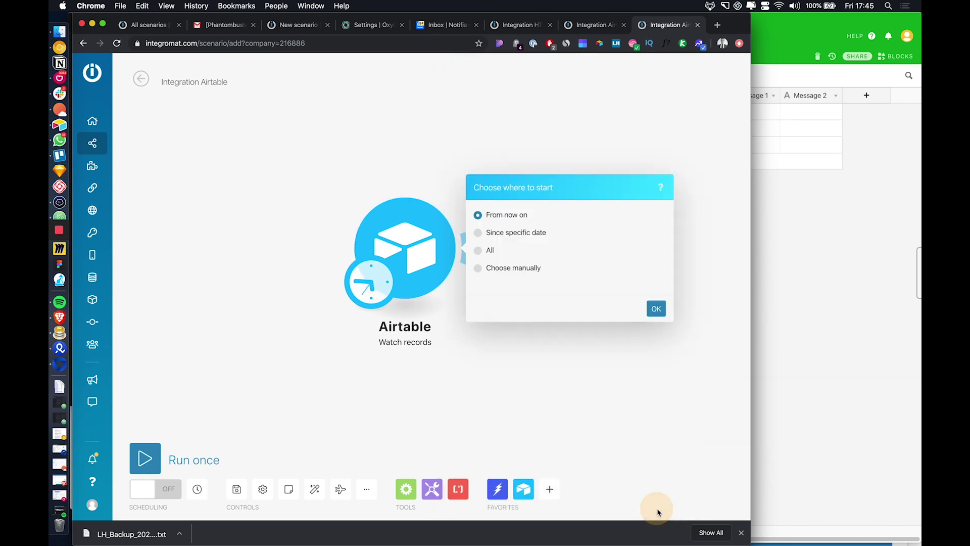
# Start processing from all records and move the Airtable module up-left on the canvas
pyautogui.click(488, 251)
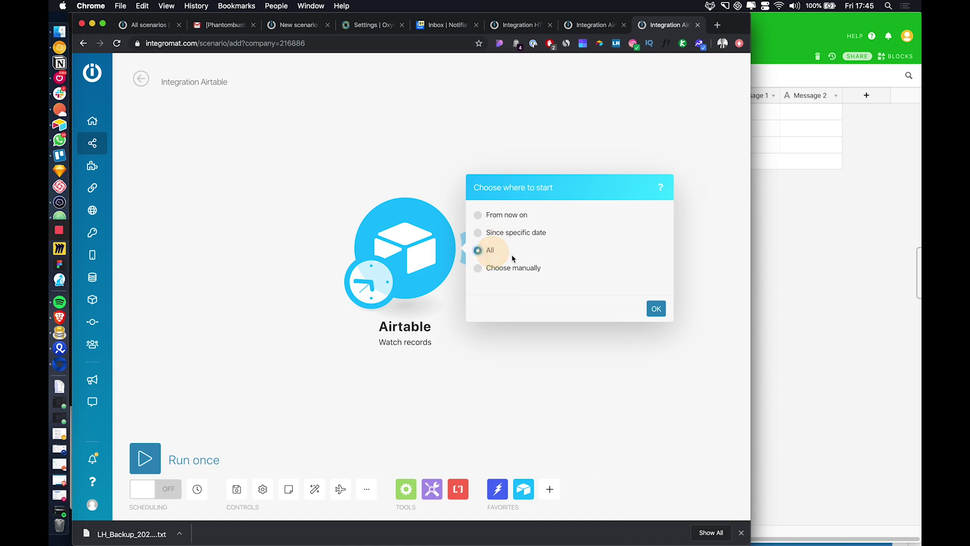
pyautogui.click(656, 308)
pyautogui.moveTo(421, 277); pyautogui.dragTo(367, 254)
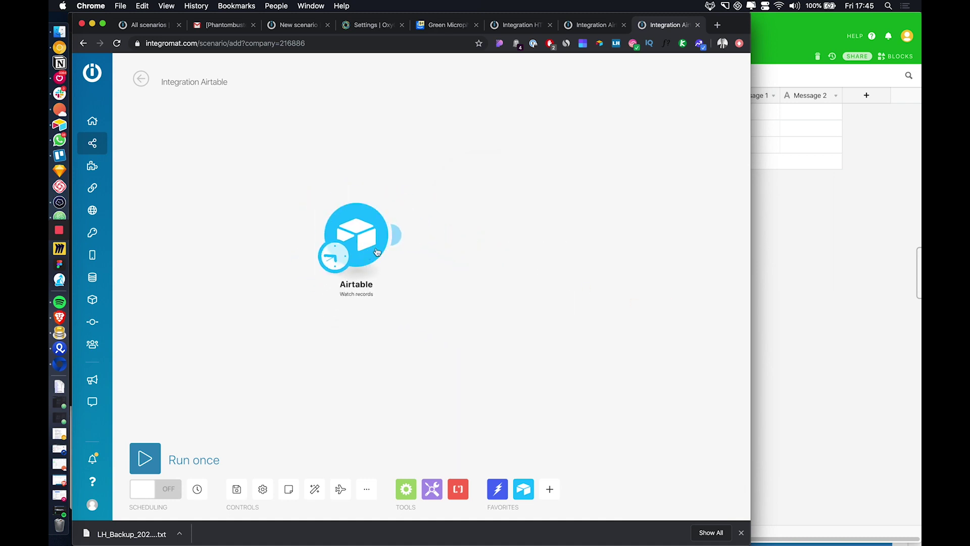
pyautogui.click(394, 230)
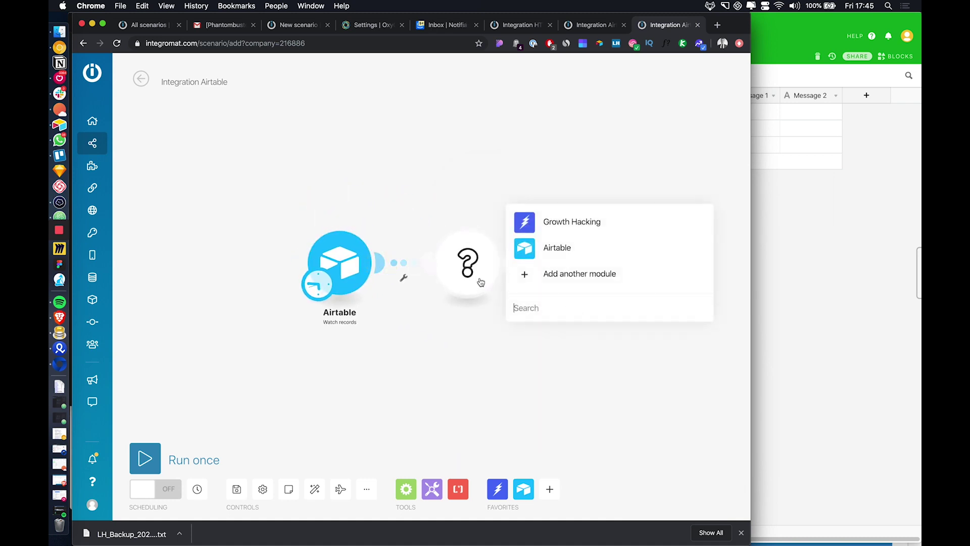
# Add a Flow Control Router after the trigger with three routes and spread their modules apart
pyautogui.write('router')
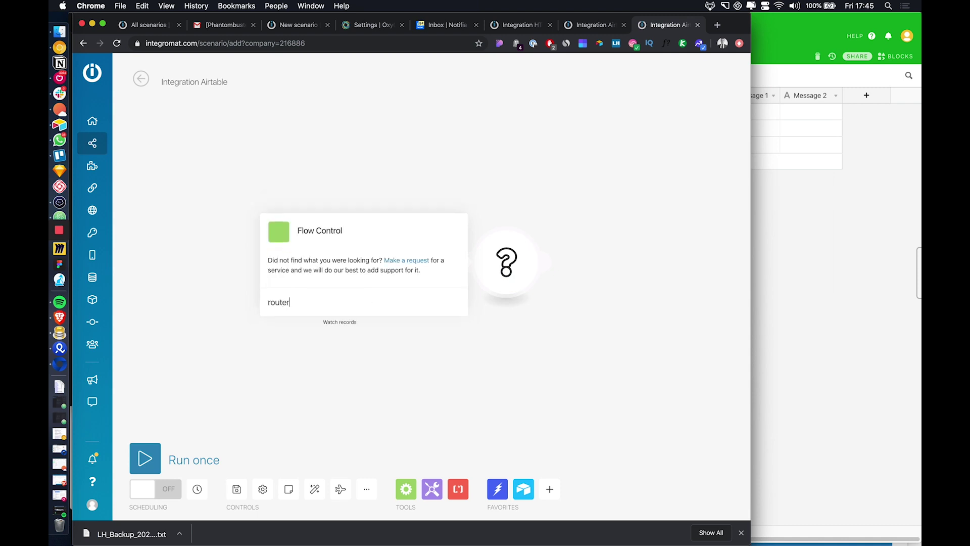
pyautogui.click(330, 227)
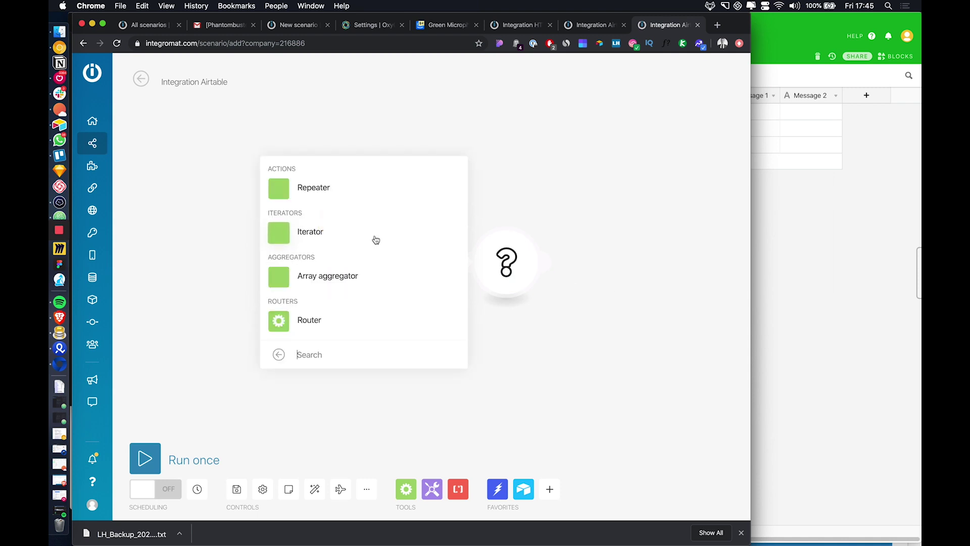
pyautogui.click(362, 325)
pyautogui.click(461, 277)
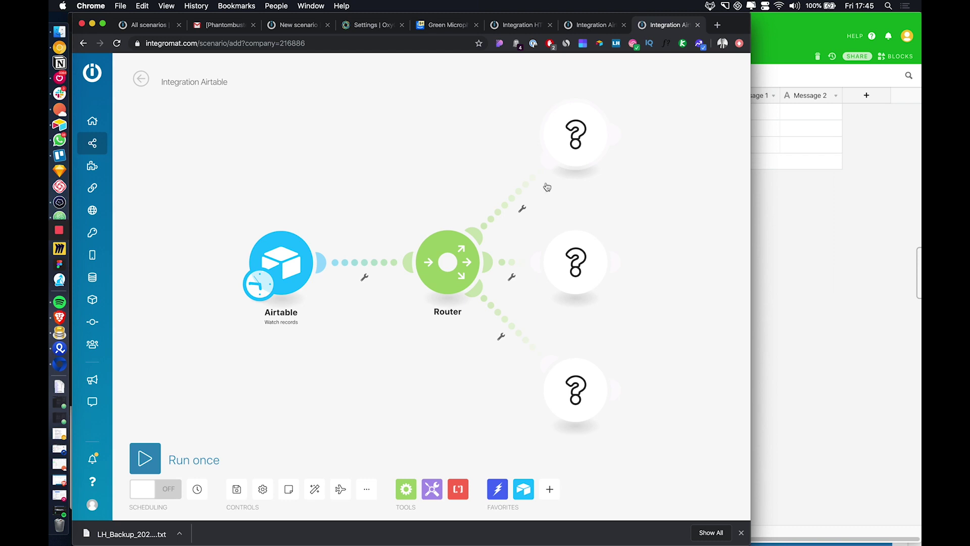
pyautogui.moveTo(582, 275); pyautogui.dragTo(629, 275)
pyautogui.moveTo(576, 392); pyautogui.dragTo(594, 396)
pyautogui.moveTo(583, 154); pyautogui.dragTo(598, 152)
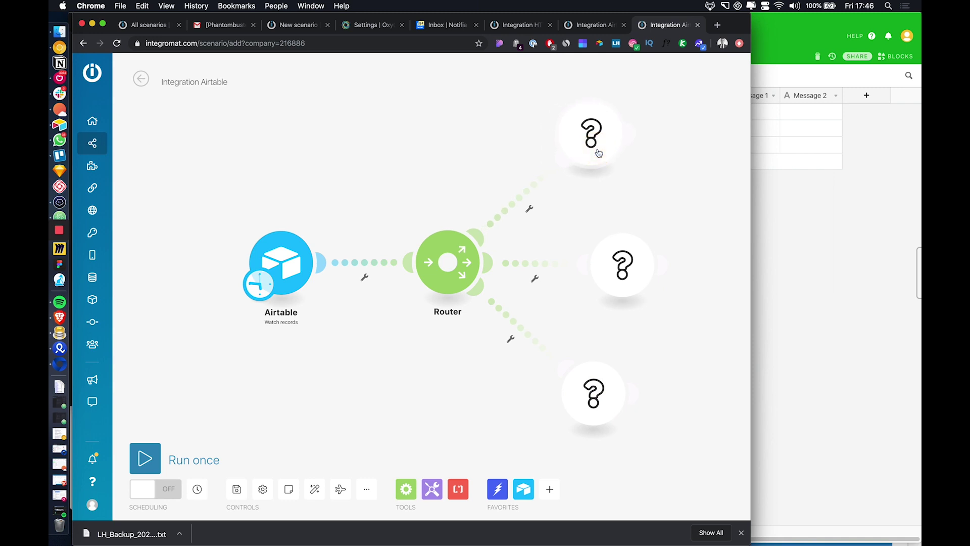
# Label the top route's filter Send Connection
pyautogui.click(526, 209)
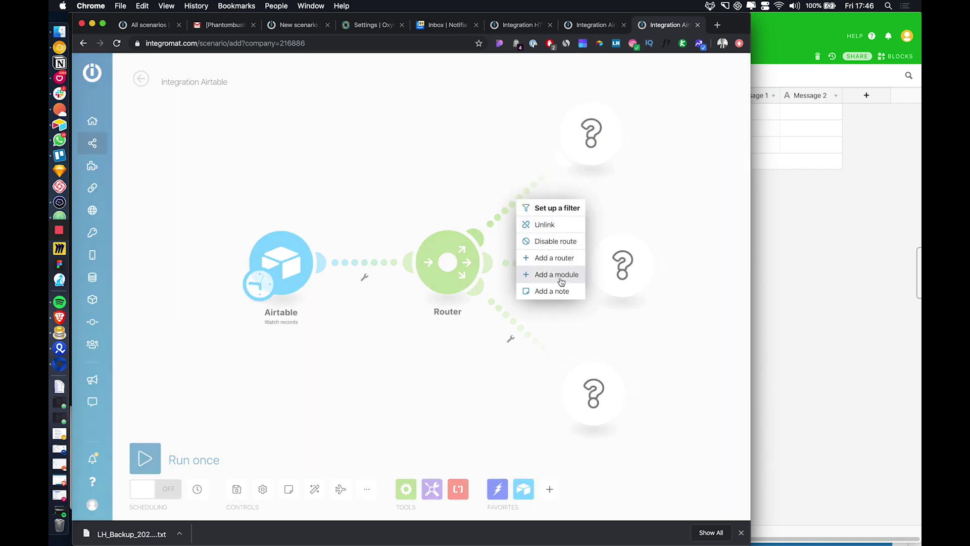
pyautogui.click(558, 208)
pyautogui.click(400, 129)
pyautogui.write('Send Connection')
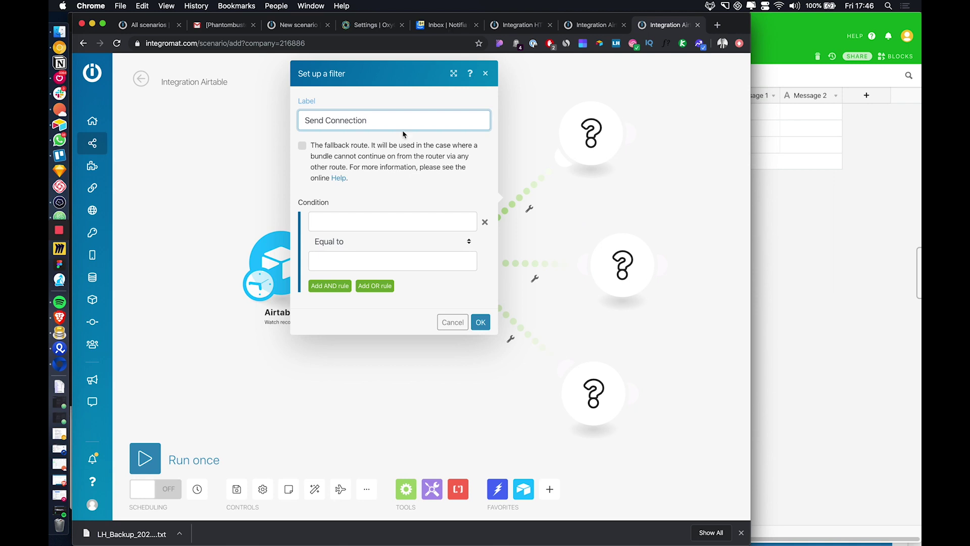
pyautogui.click(480, 322)
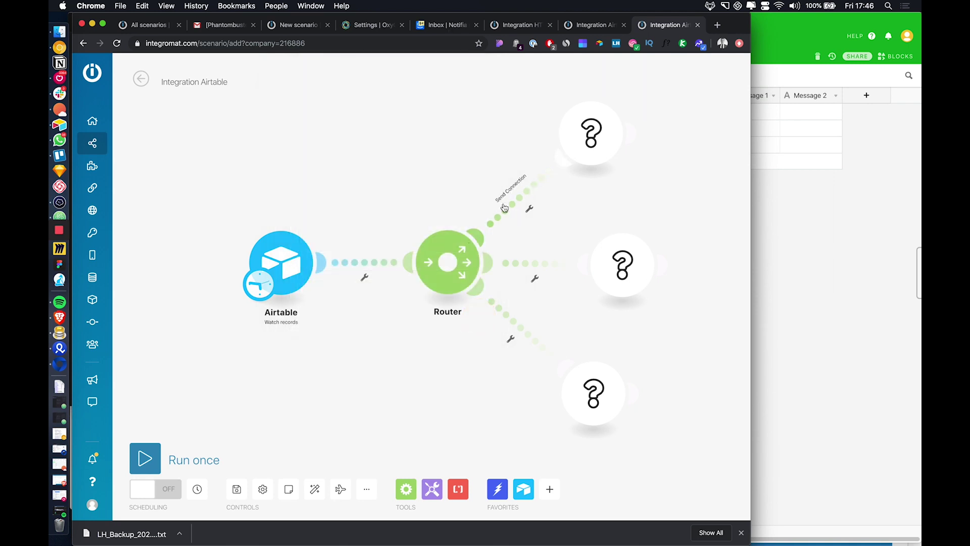
# Label the middle and bottom routes Message 1 and Message 2
pyautogui.click(533, 263)
pyautogui.click(377, 191)
pyautogui.write('Me')
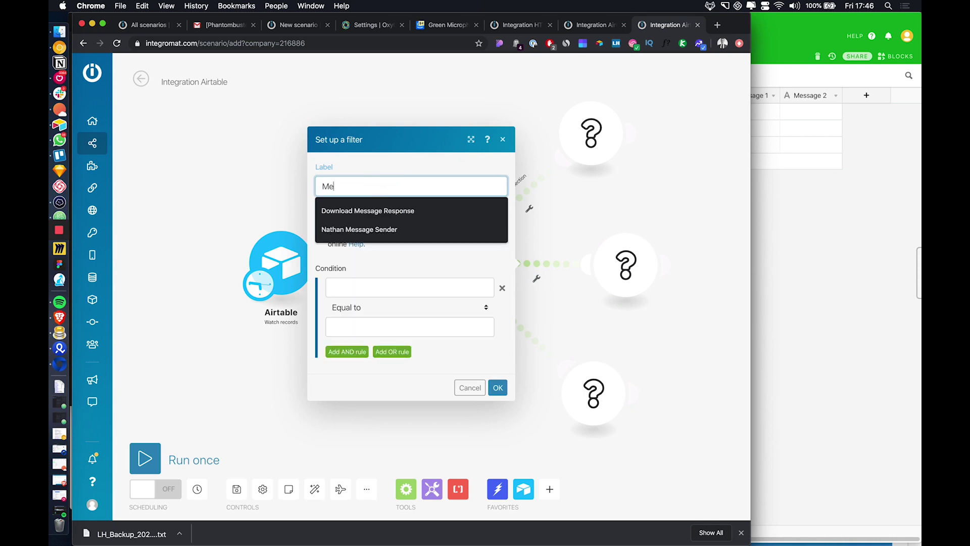
pyautogui.write('ssage 1')
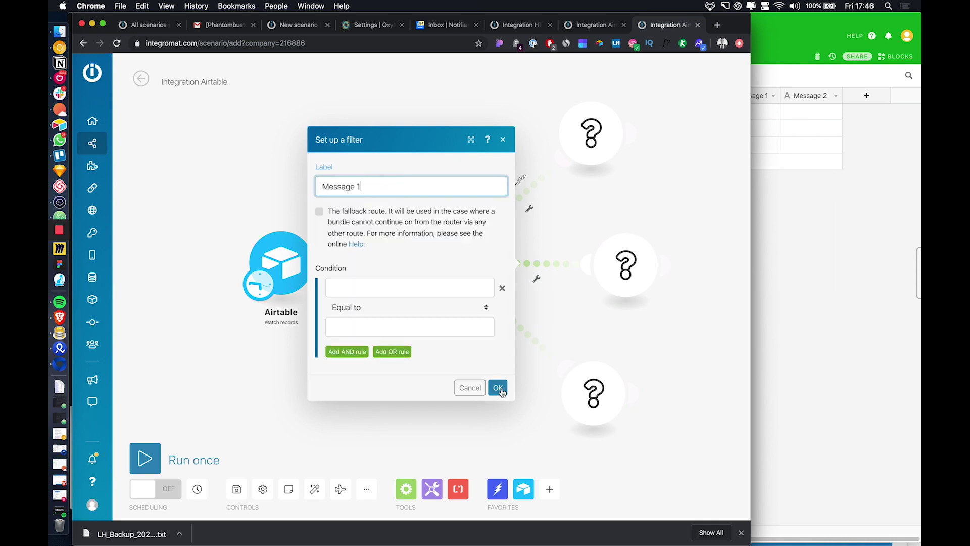
pyautogui.click(498, 388)
pyautogui.click(521, 326)
pyautogui.click(381, 254)
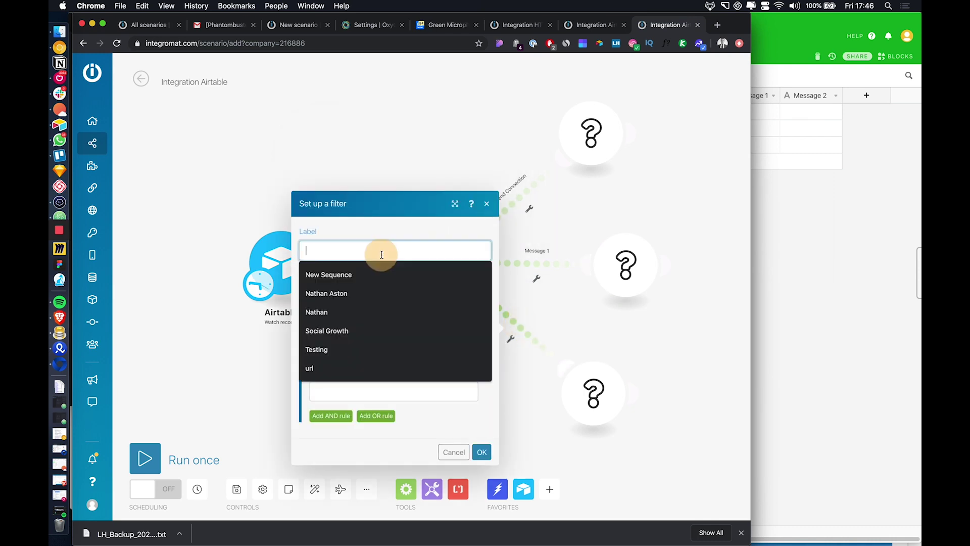
pyautogui.write('Message 2')
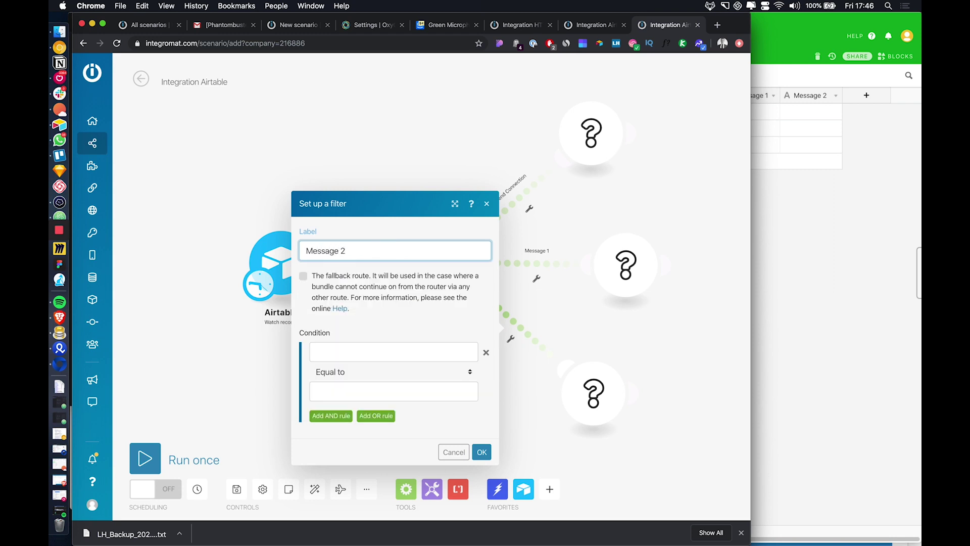
pyautogui.click(482, 452)
pyautogui.click(596, 151)
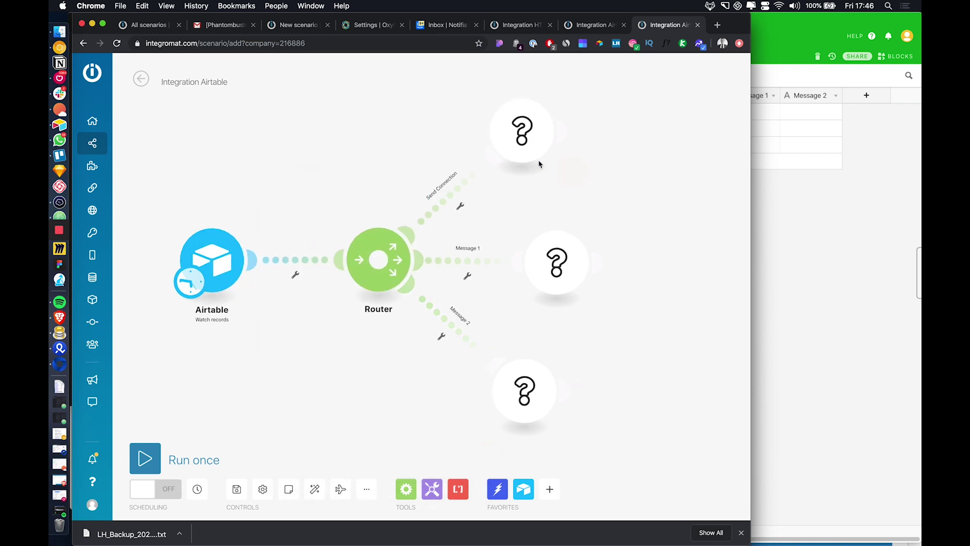
# Add a Growth Hacking Invite and Connect module and paste in the API token copied from Slack
pyautogui.click(400, 98)
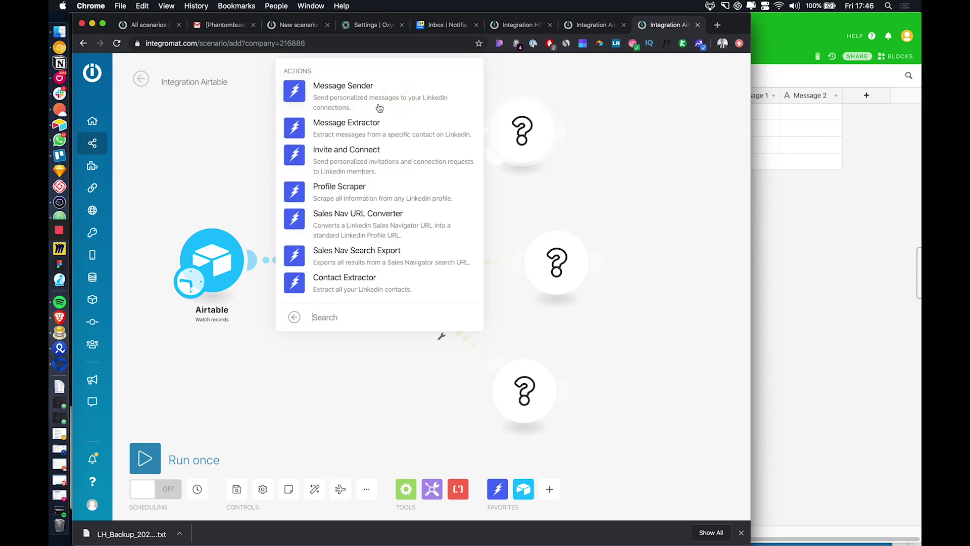
pyautogui.click(393, 167)
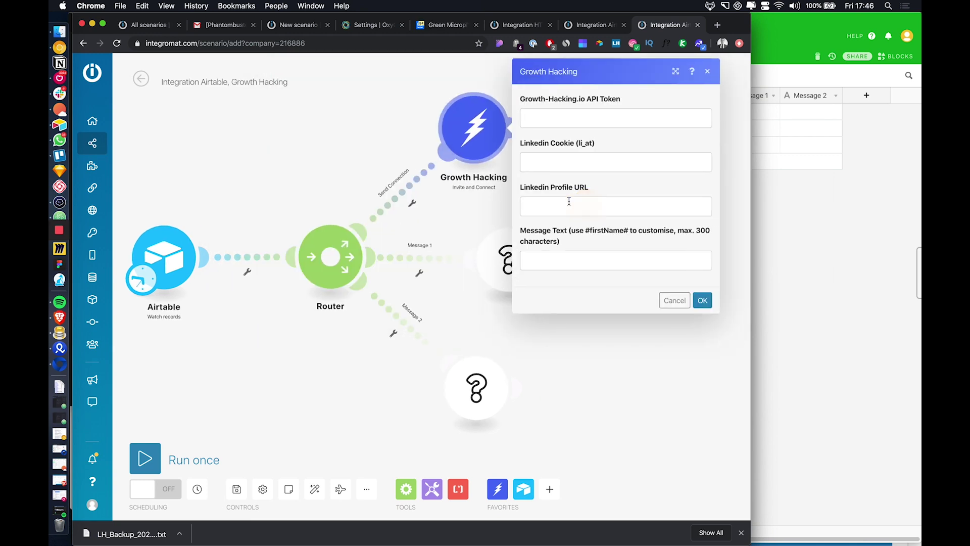
pyautogui.click(59, 93)
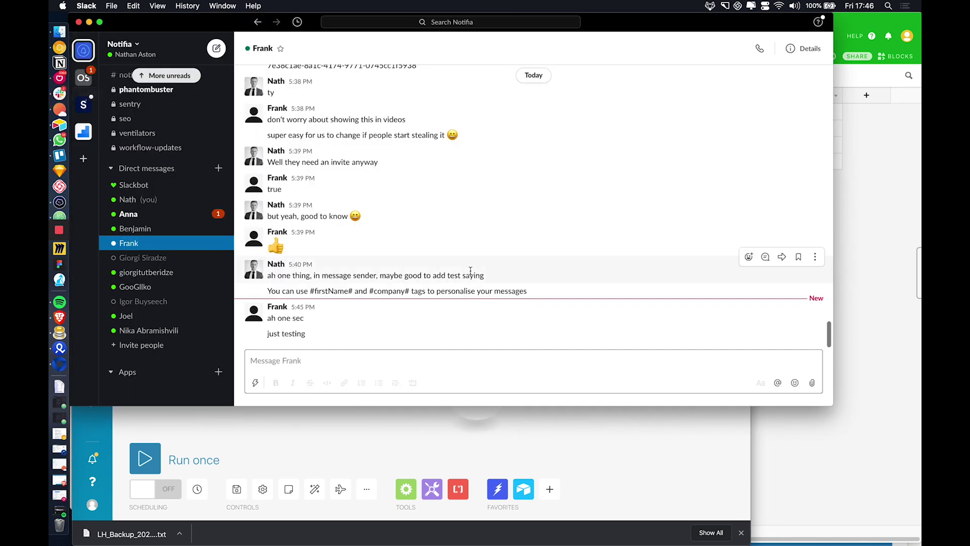
pyautogui.scroll(3, 318, 270)
pyautogui.moveTo(418, 210); pyautogui.dragTo(268, 213)
pyautogui.press('super+c')
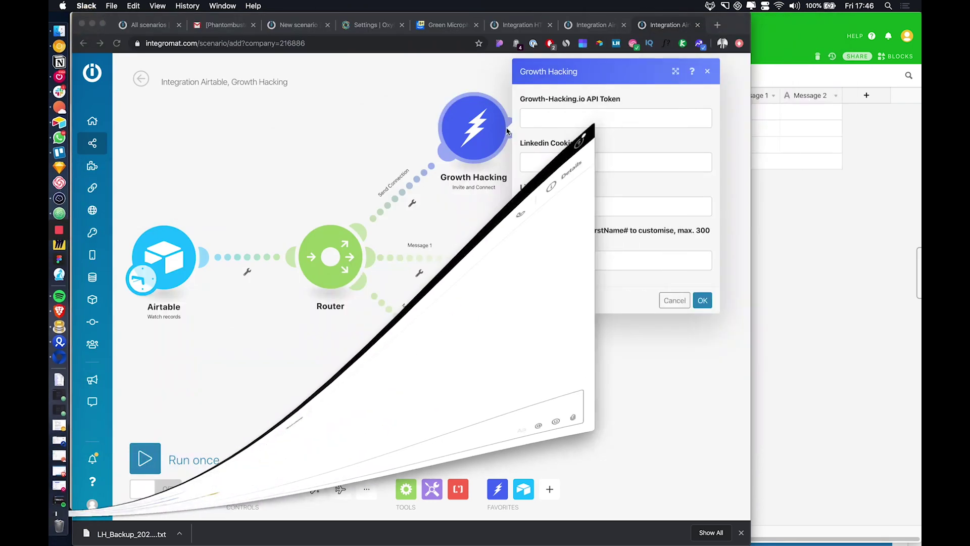
pyautogui.click(596, 126)
pyautogui.press('super+v')
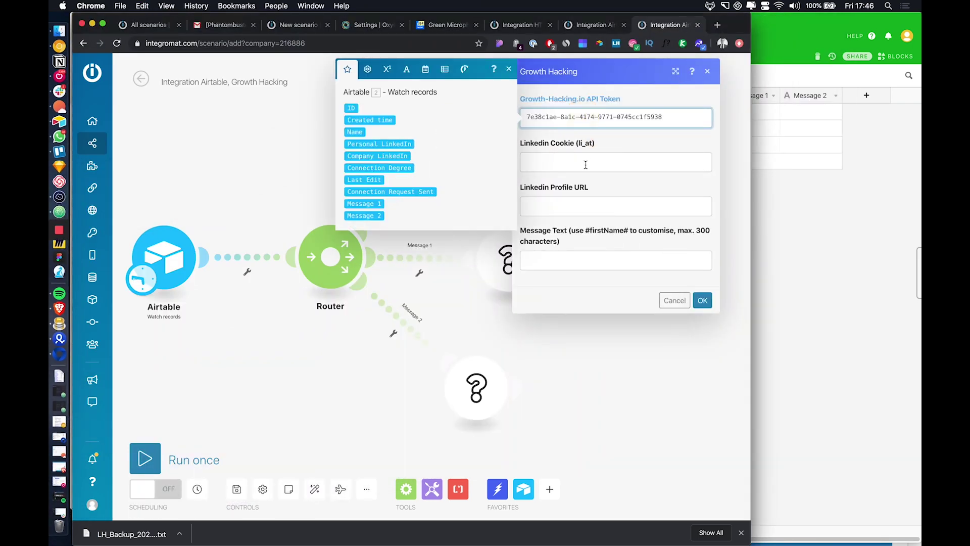
# Load linkedin.com in a new browser tab
pyautogui.press('super+t')
pyautogui.write('linkedin.com')
pyautogui.press('Return')
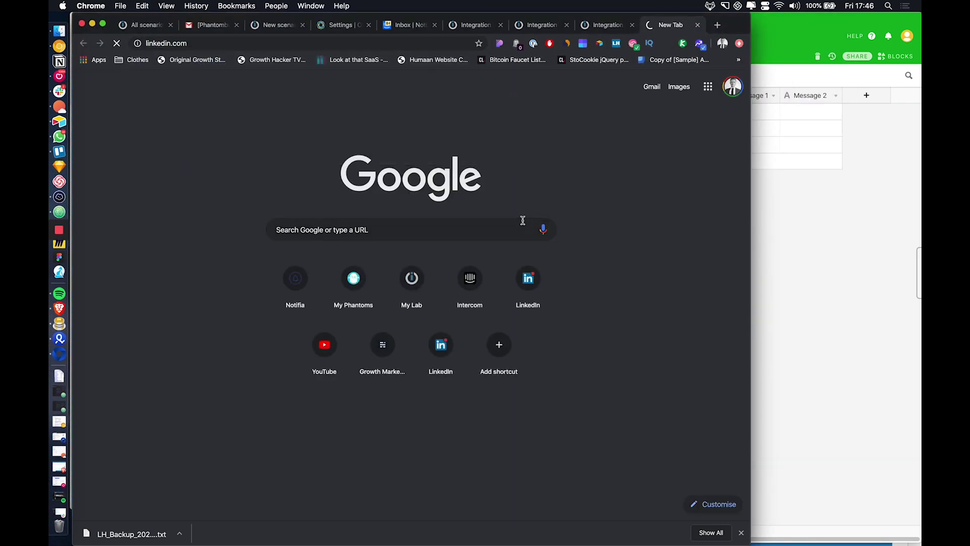
# Open Chrome DevTools on the LinkedIn feed page
pyautogui.click(841, 166)
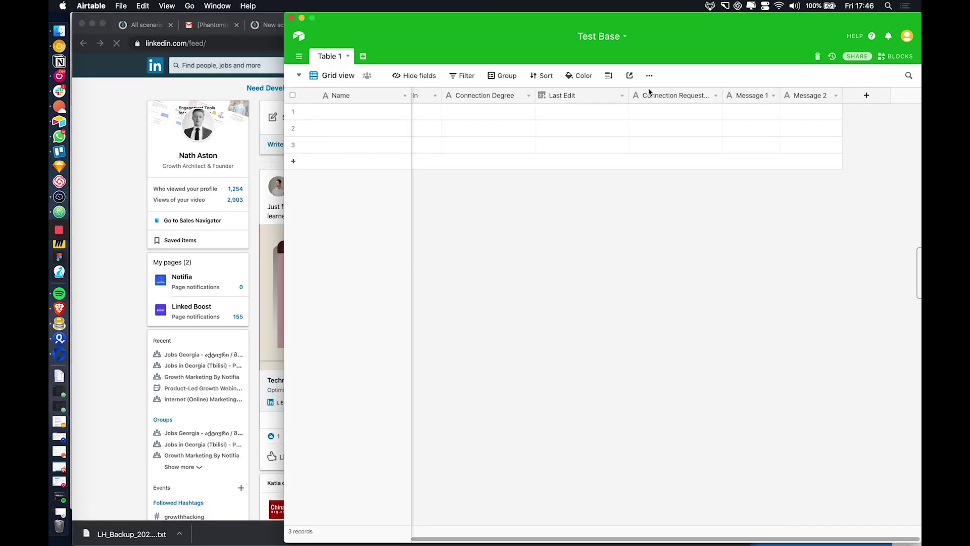
pyautogui.click(122, 228)
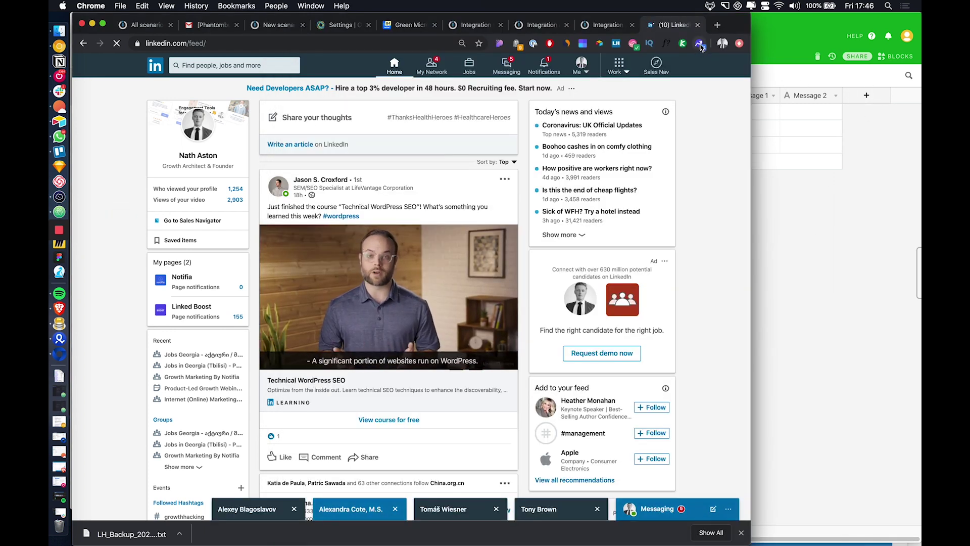
pyautogui.rightClick(677, 170)
pyautogui.click(346, 253)
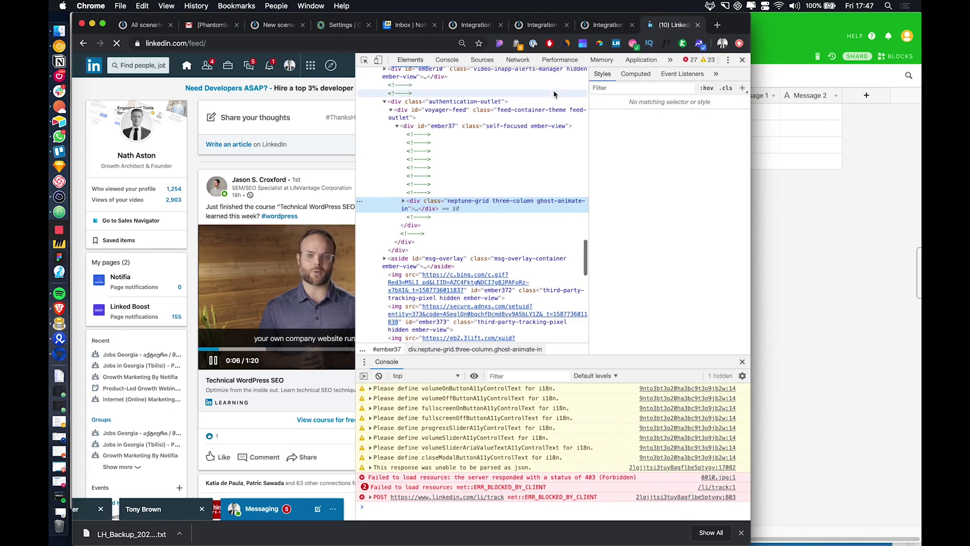
pyautogui.click(641, 59)
pyautogui.click(372, 185)
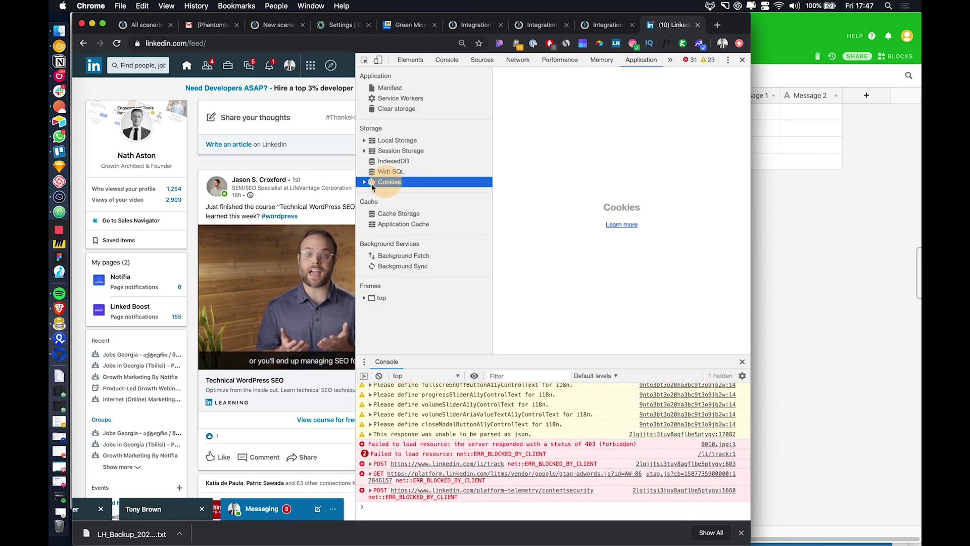
pyautogui.click(364, 182)
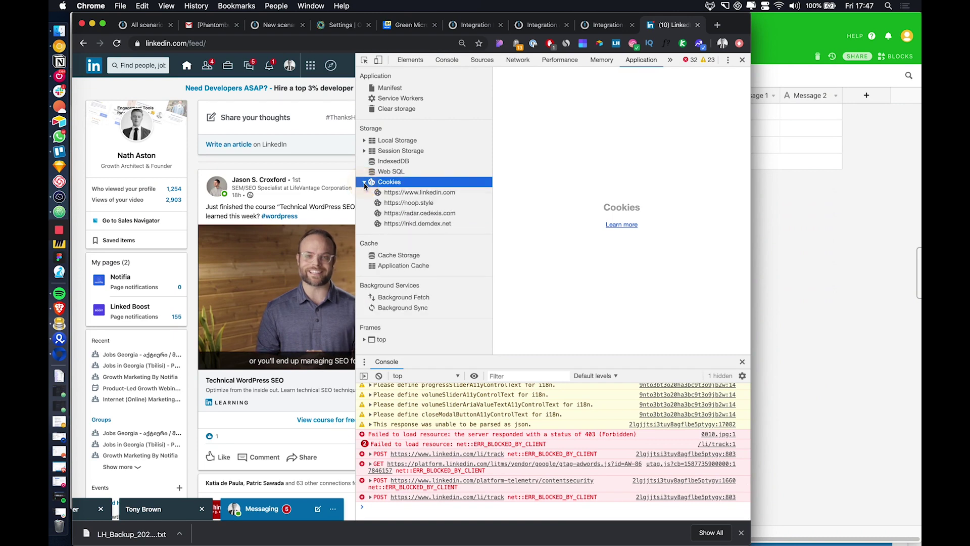
pyautogui.click(427, 192)
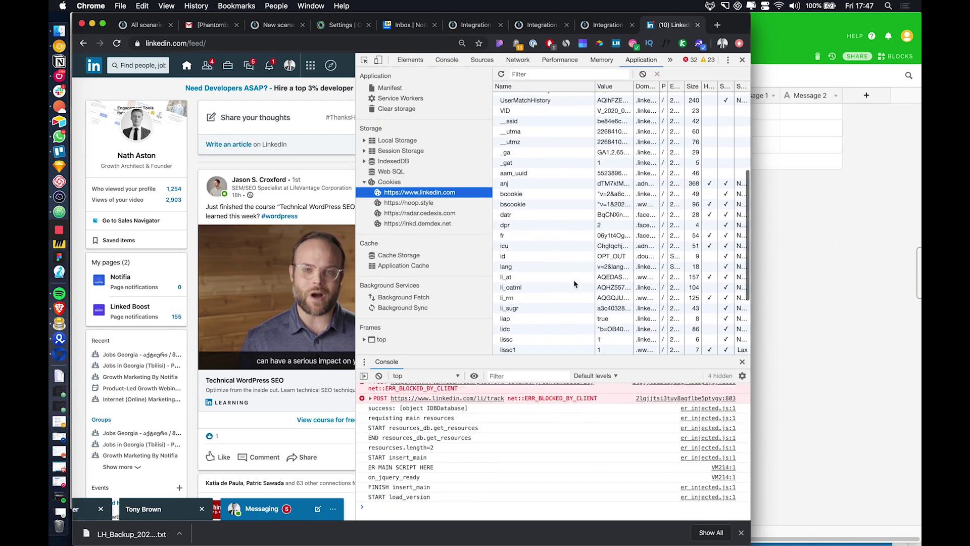
pyautogui.click(614, 277)
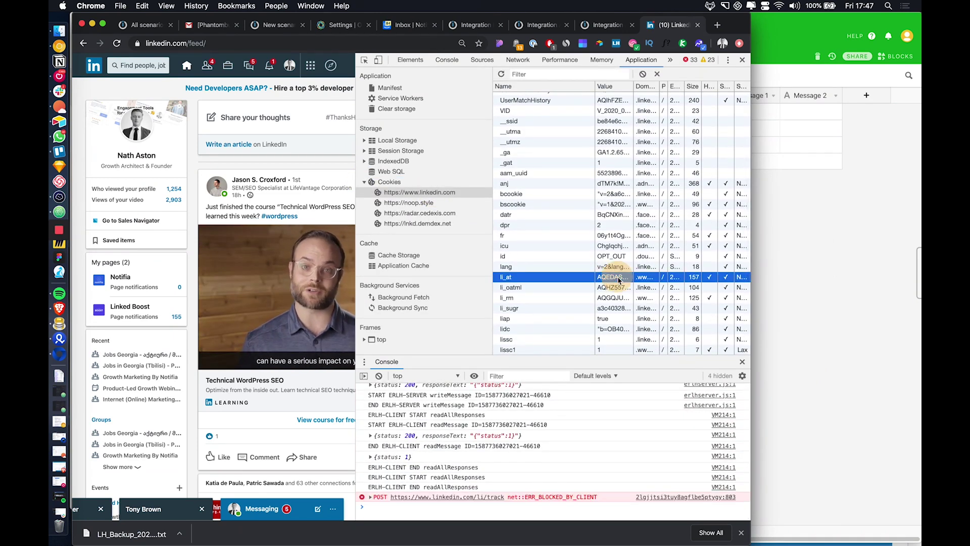
pyautogui.click(606, 25)
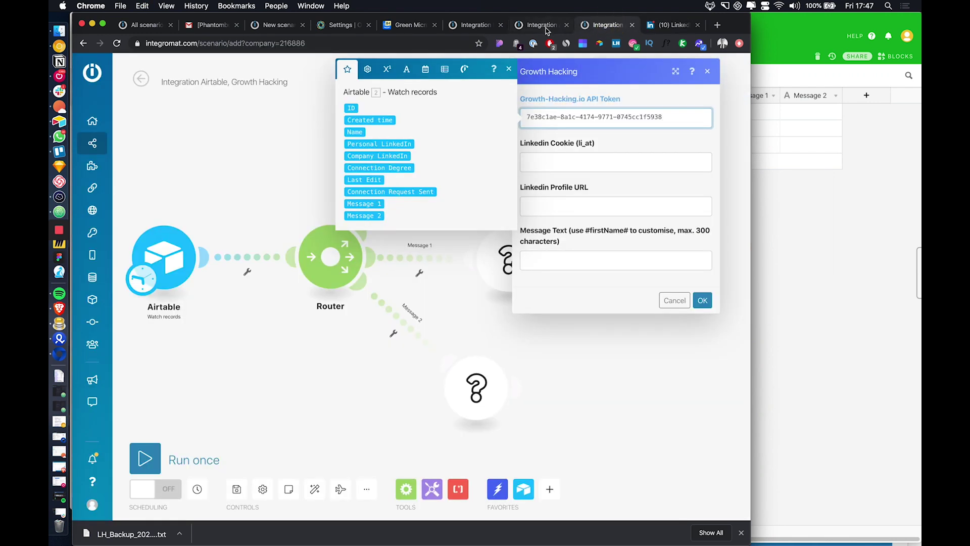
# Paste the li_at cookie and map Personal LinkedIn as the profile URL
pyautogui.click(553, 165)
pyautogui.click(566, 244)
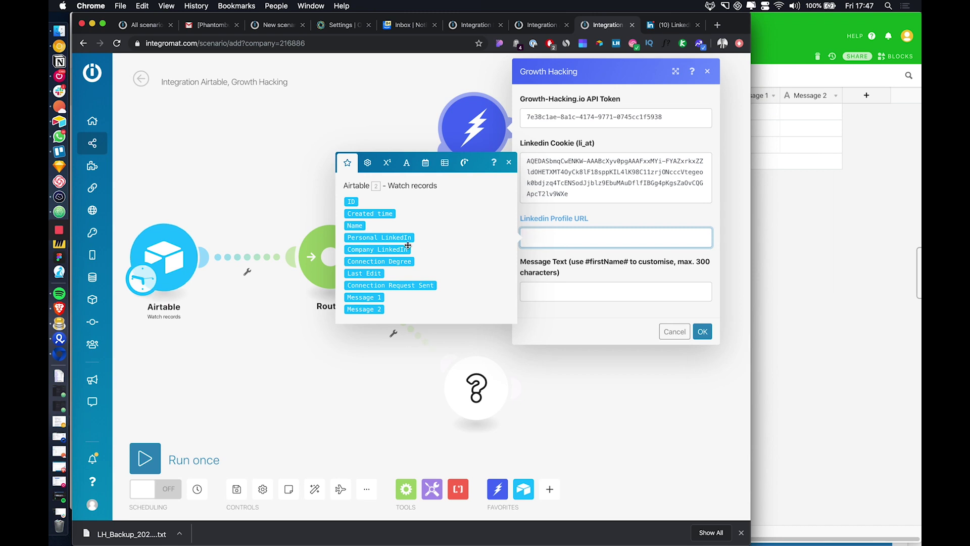
pyautogui.click(387, 237)
# Finish the connection message with a 'Kindest,' sign-off, save it, and add a module after Growth Hacking
pyautogui.click(836, 203)
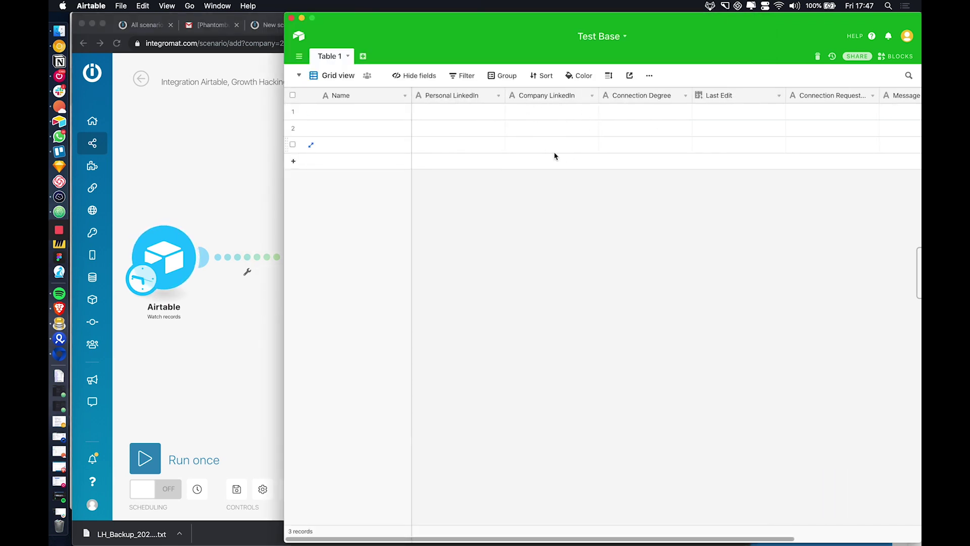
pyautogui.press('super+Tab')
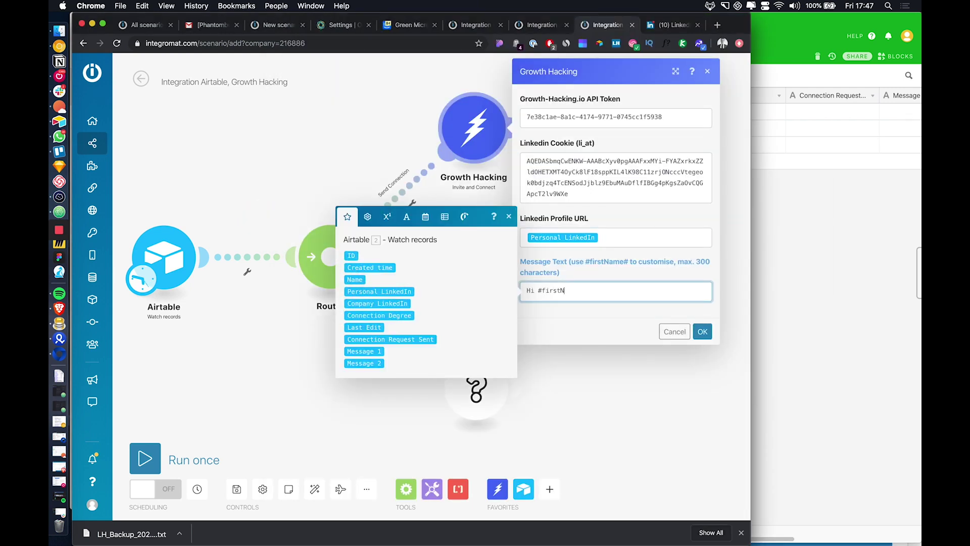
pyautogui.press('Return')
pyautogui.press('Return')
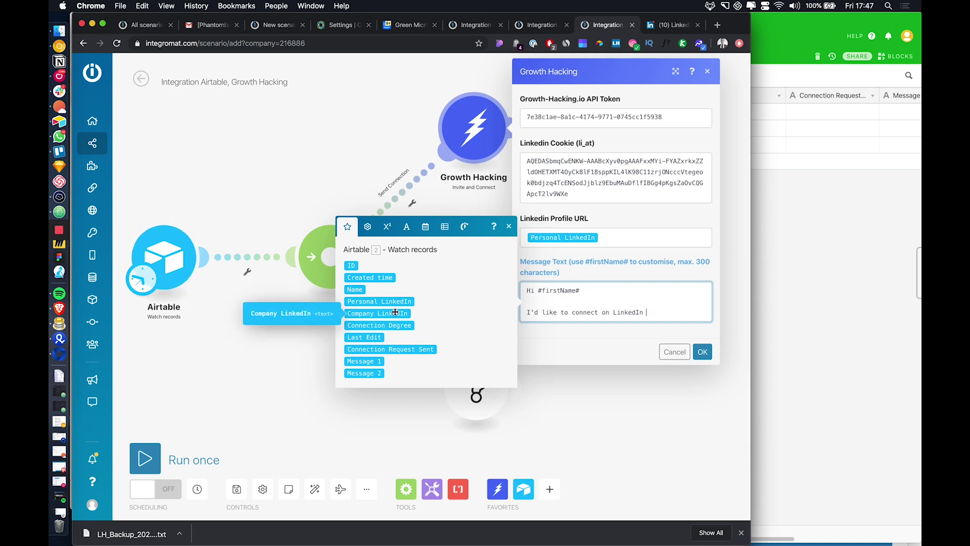
pyautogui.click(384, 325)
pyautogui.click(379, 320)
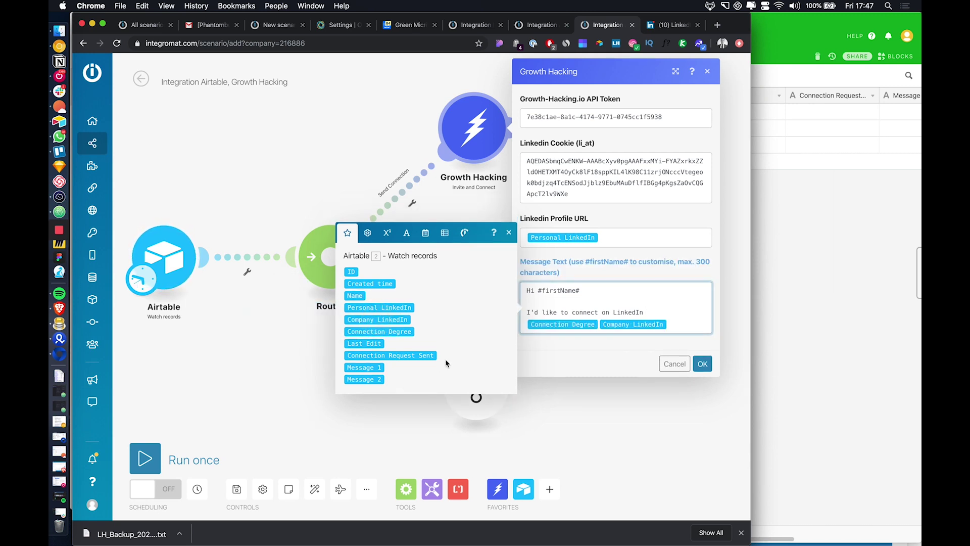
pyautogui.press('BackSpace')
pyautogui.press('BackSpace')
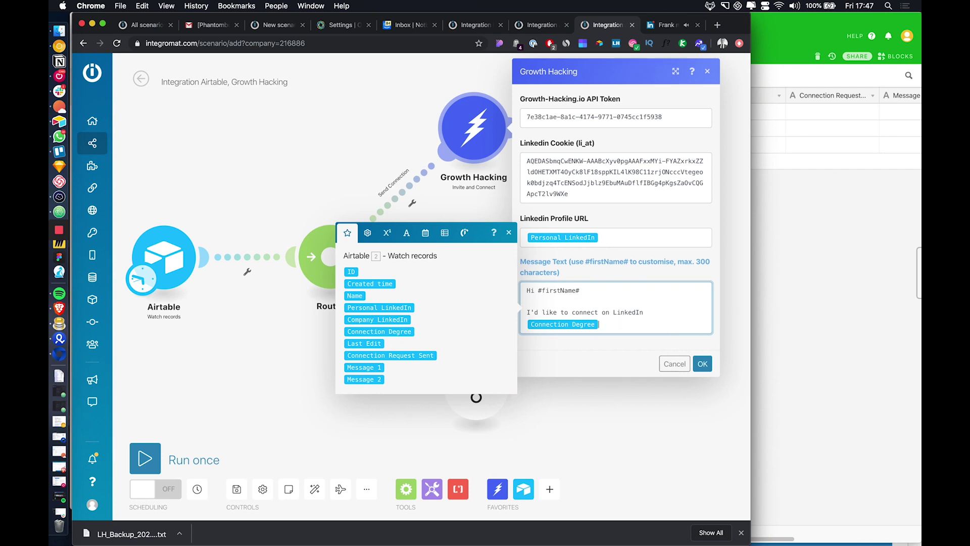
pyautogui.press('Return')
pyautogui.press('Return')
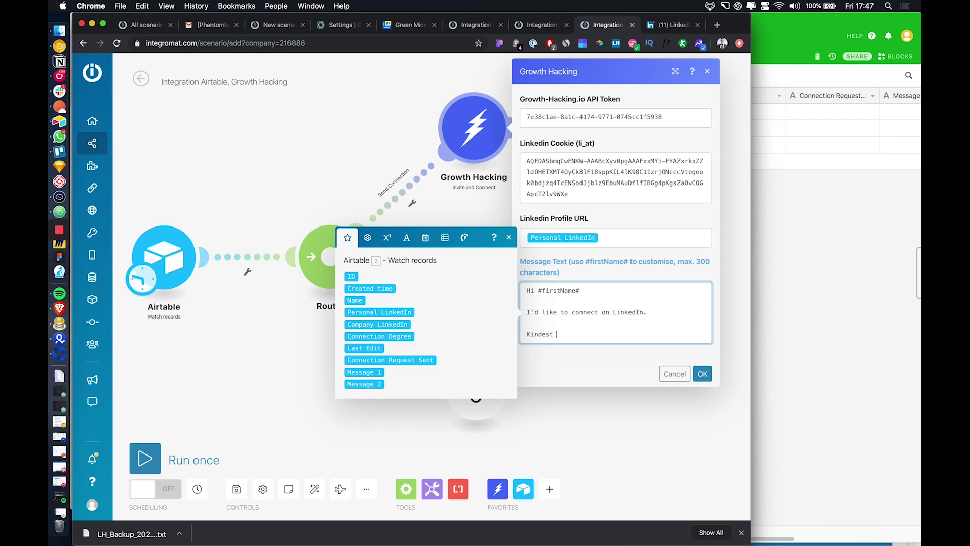
pyautogui.write('Kindest,')
pyautogui.press('Return')
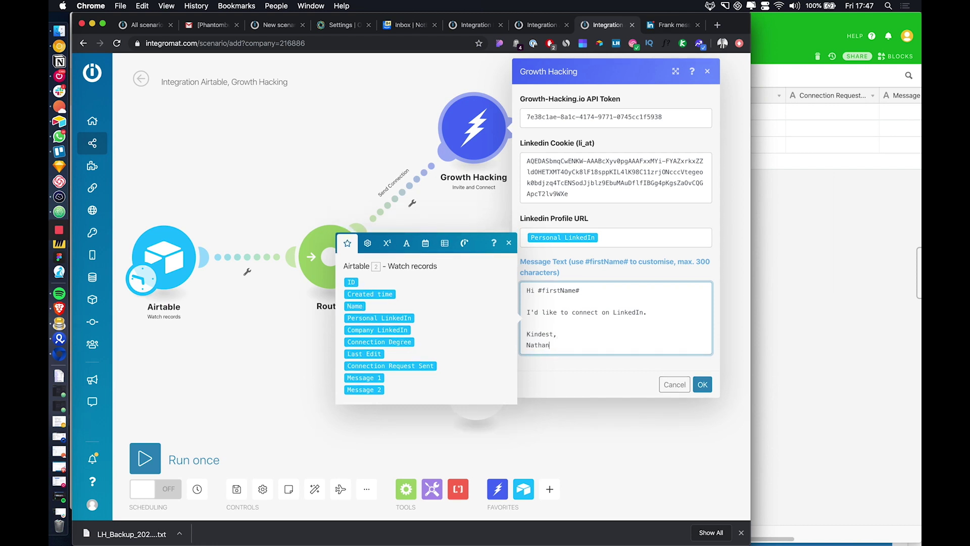
pyautogui.click(702, 385)
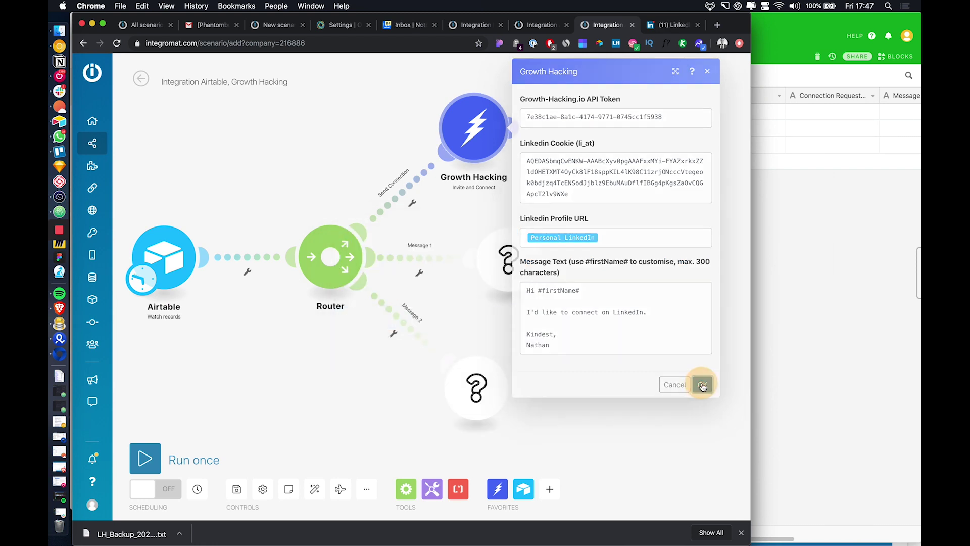
pyautogui.click(515, 128)
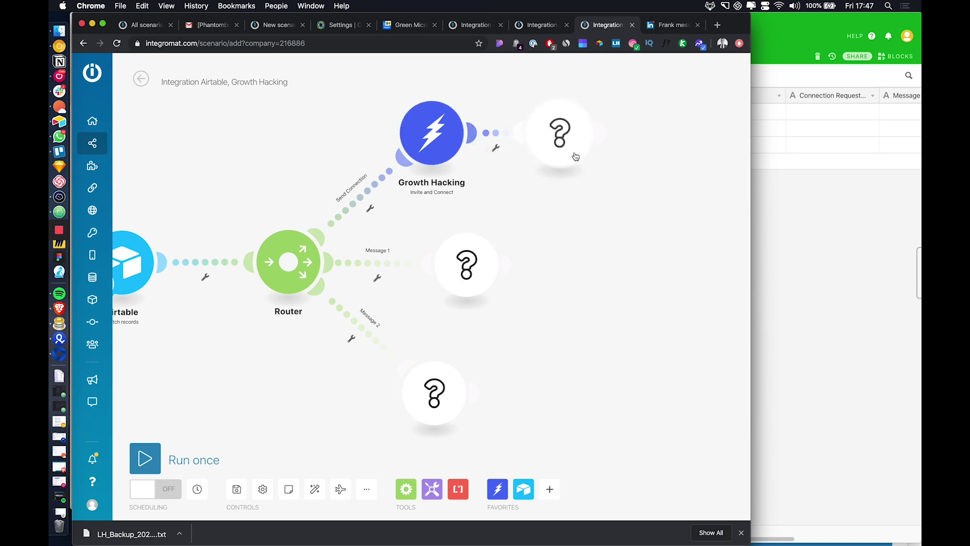
# Add an Airtable Update a record module targeting Test Base, Table 1
pyautogui.click(480, 118)
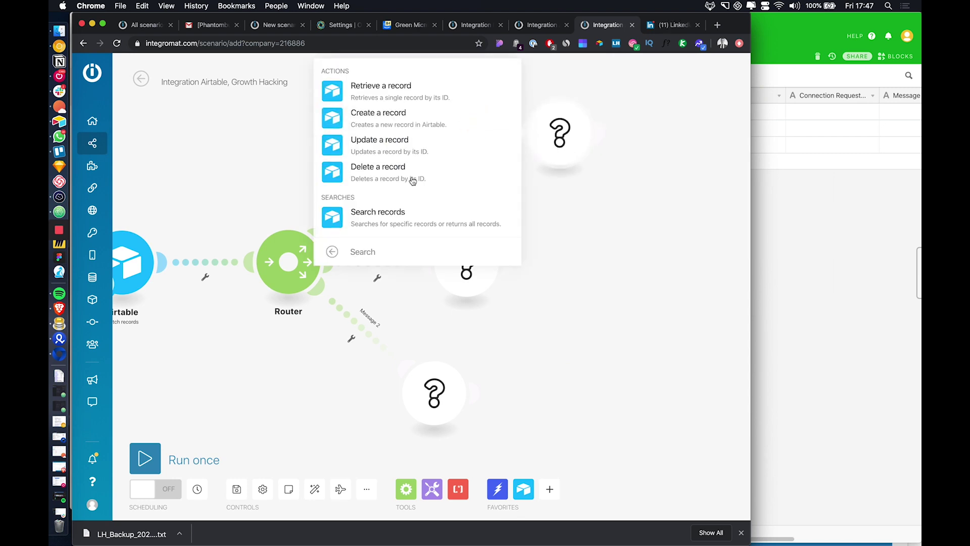
pyautogui.click(425, 150)
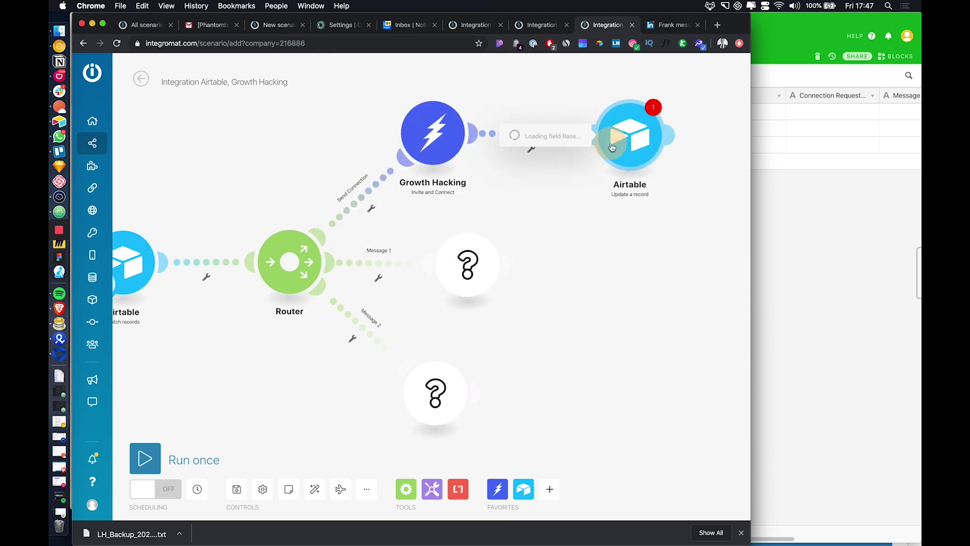
pyautogui.click(490, 187)
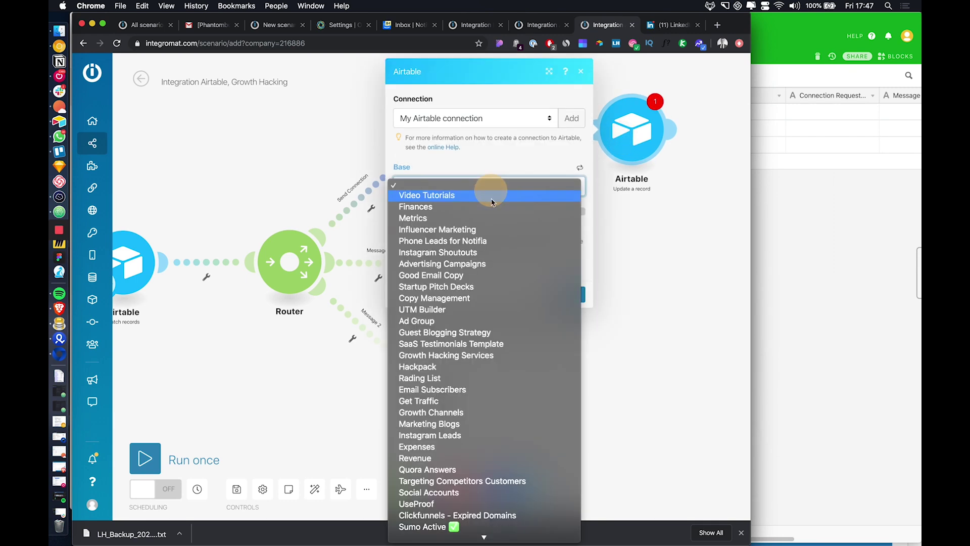
pyautogui.scroll(-15, 500, 334)
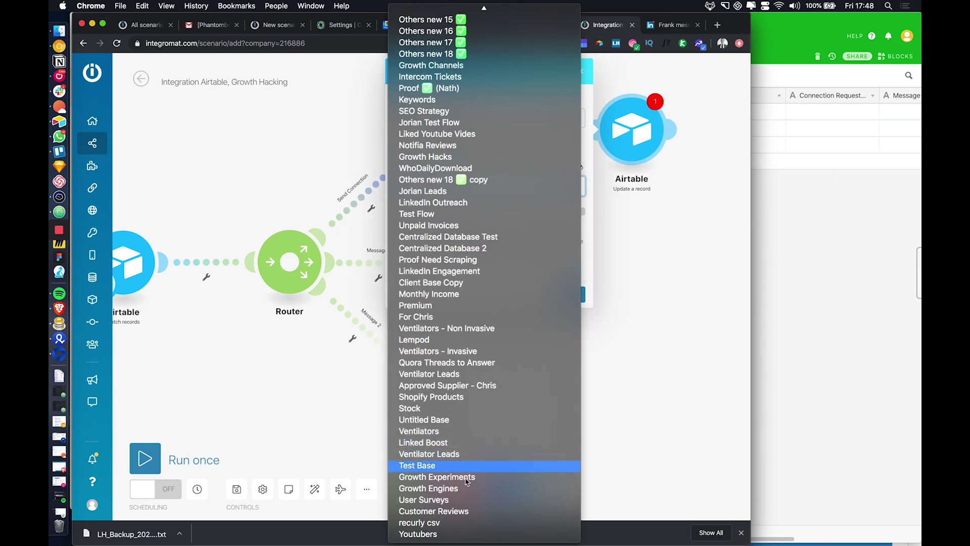
pyautogui.click(461, 465)
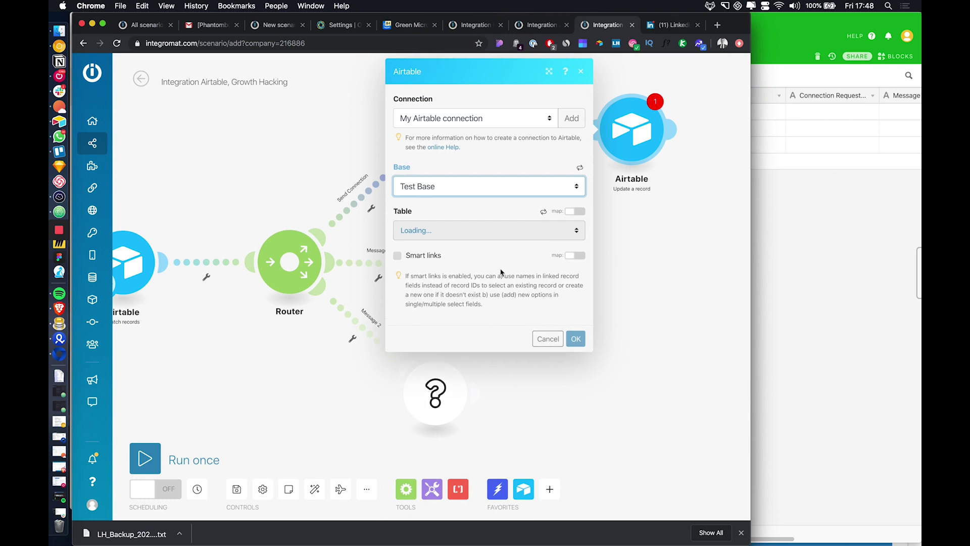
pyautogui.click(481, 232)
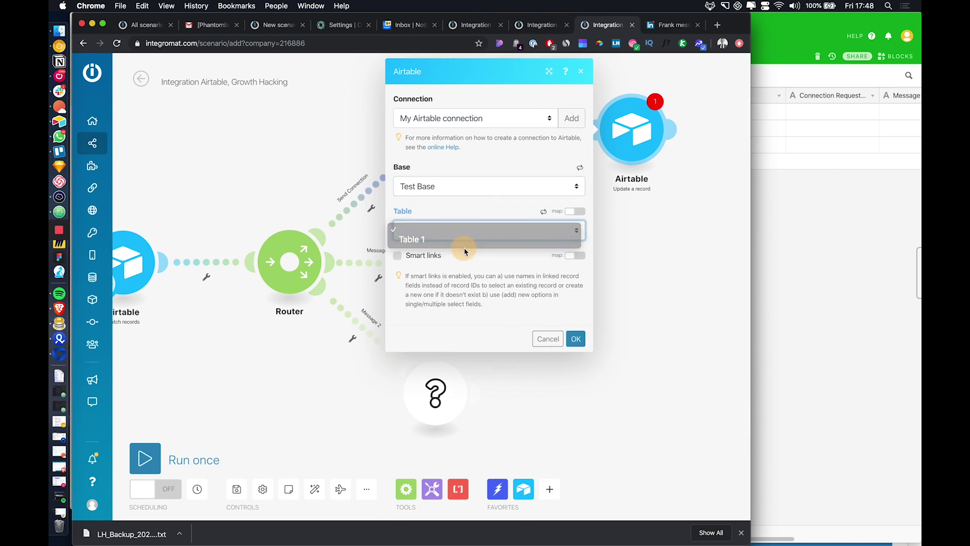
pyautogui.click(466, 239)
pyautogui.click(466, 239)
pyautogui.click(461, 245)
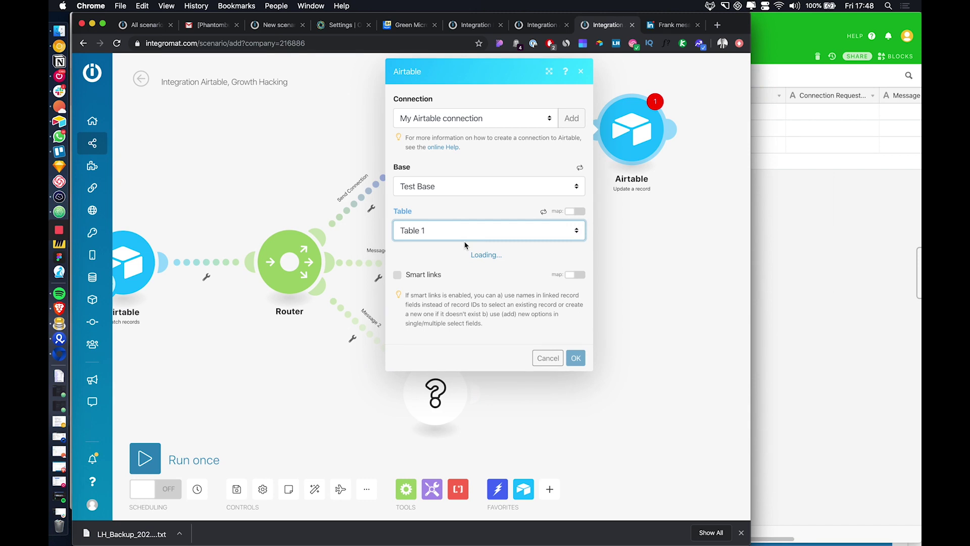
# Map Growth Hacking's User ID into Record Id and save the Airtable module
pyautogui.click(468, 273)
pyautogui.click(234, 218)
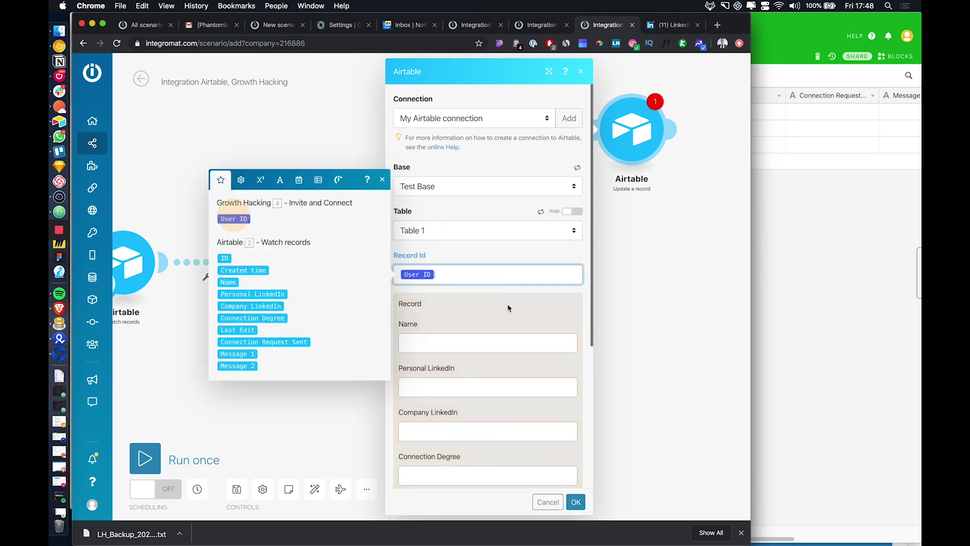
pyautogui.scroll(-5, 526, 323)
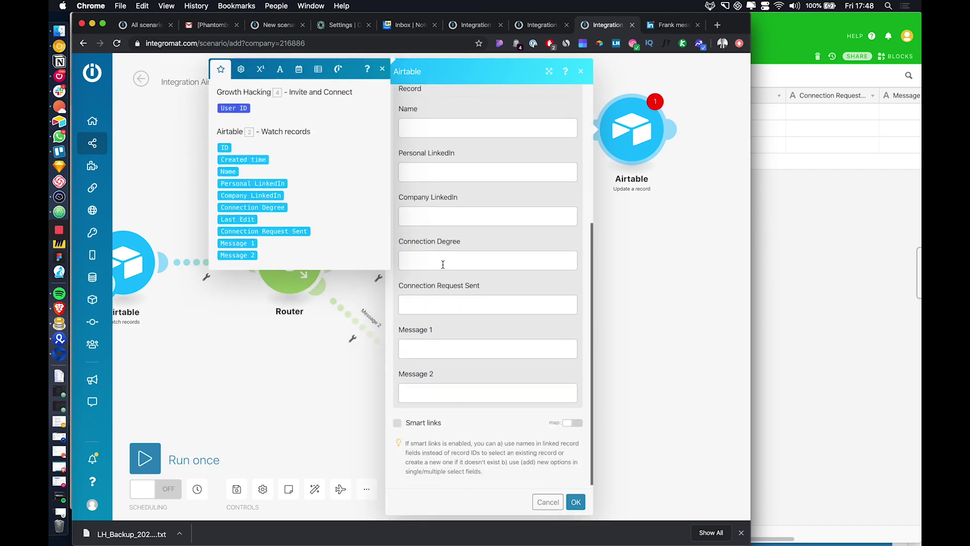
pyautogui.click(443, 264)
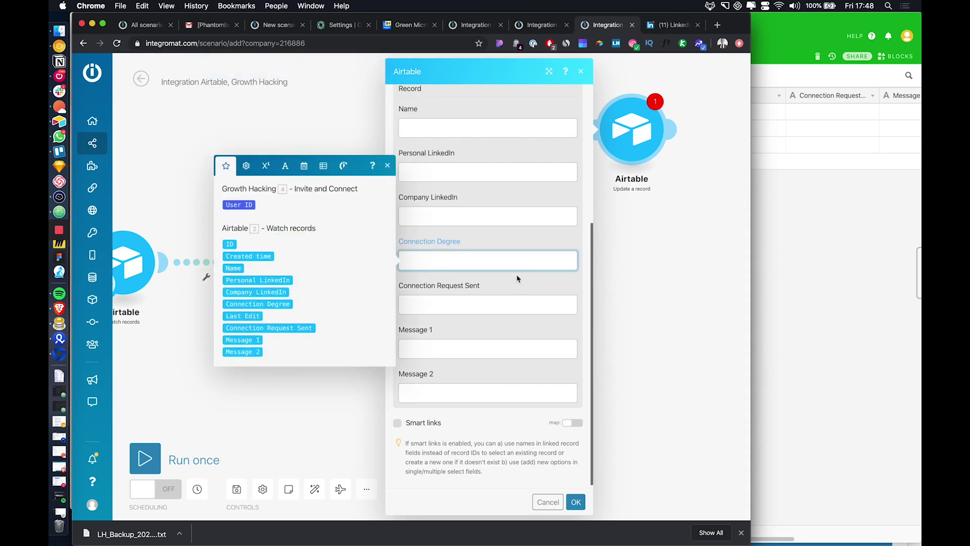
pyautogui.click(476, 302)
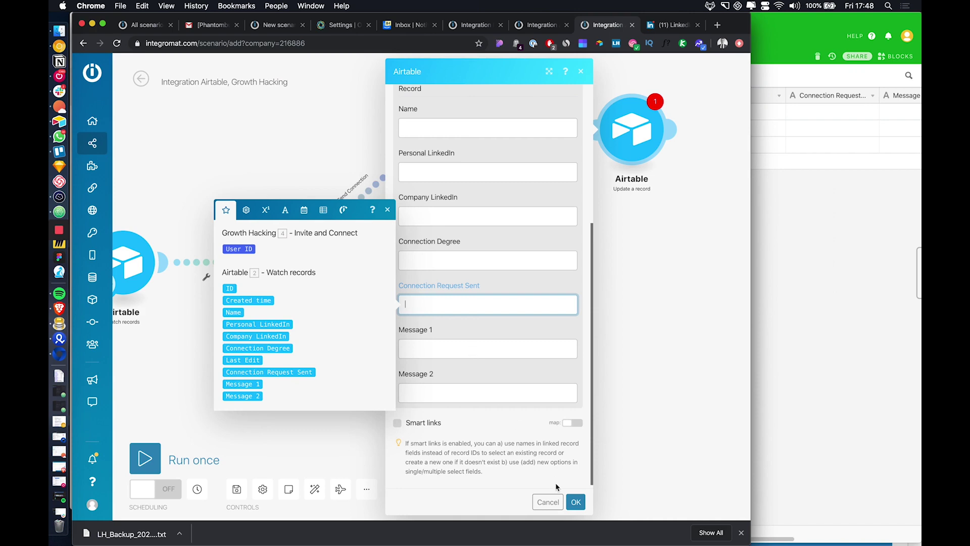
pyautogui.click(574, 502)
pyautogui.rightClick(446, 132)
# Test-run Growth Hacking alone with a sample LinkedIn URL as Personal LinkedIn
pyautogui.click(465, 166)
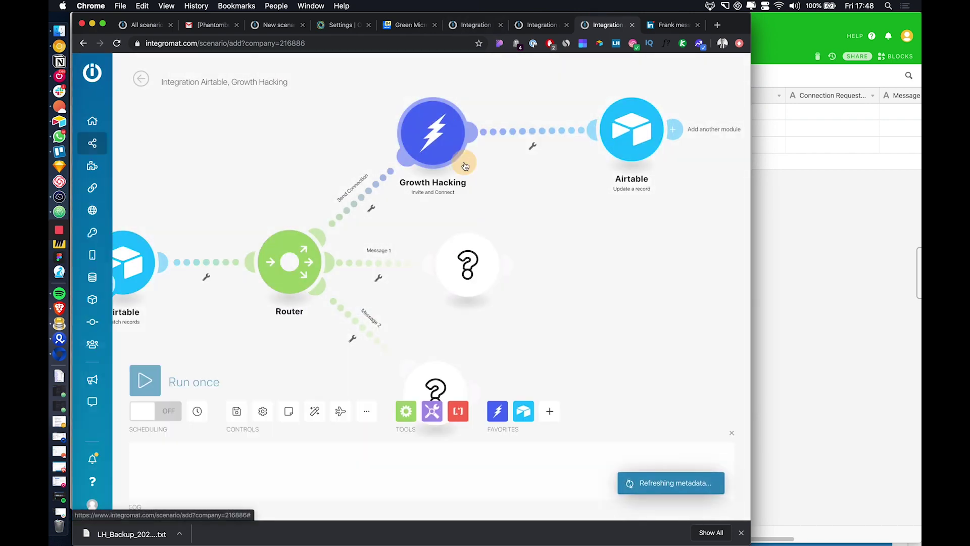
pyautogui.click(551, 308)
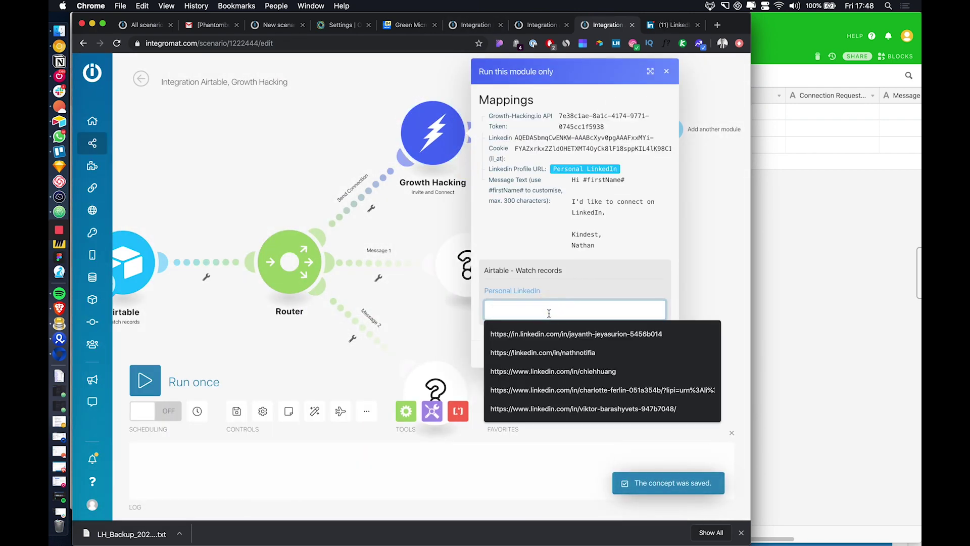
pyautogui.click(553, 371)
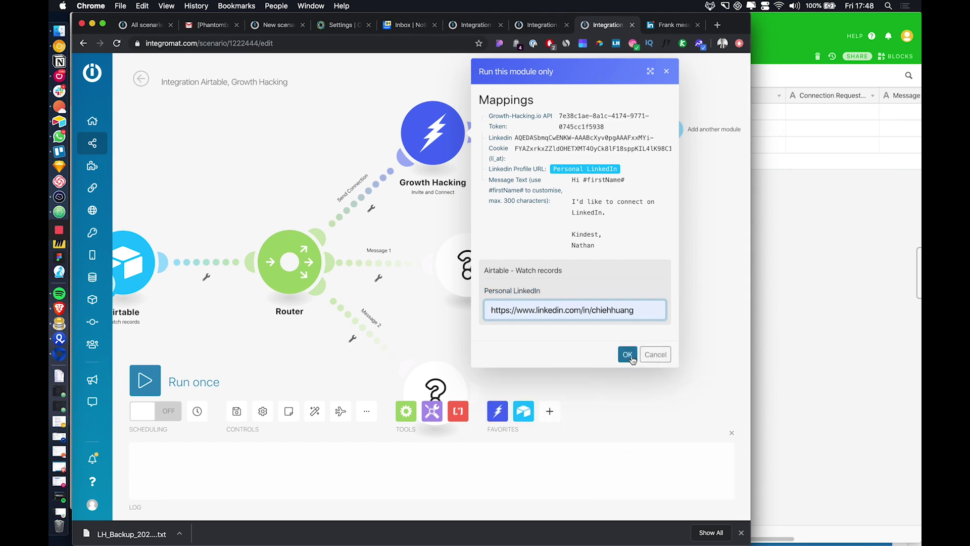
pyautogui.click(627, 355)
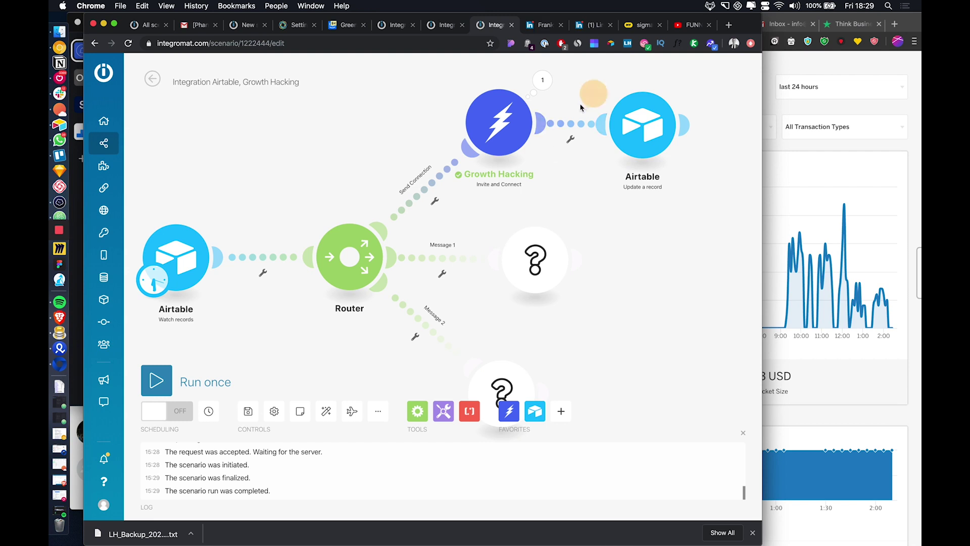
pyautogui.click(542, 79)
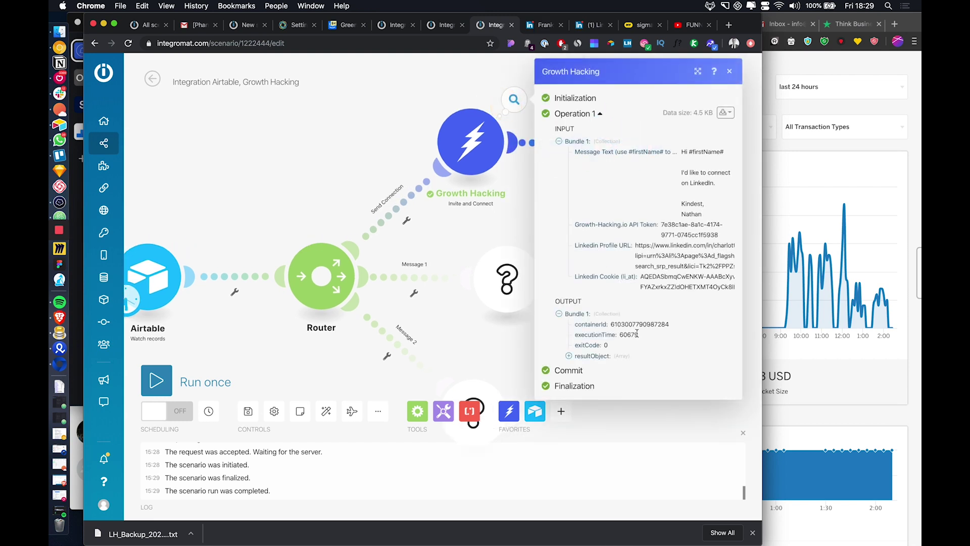
pyautogui.click(610, 356)
pyautogui.click(597, 367)
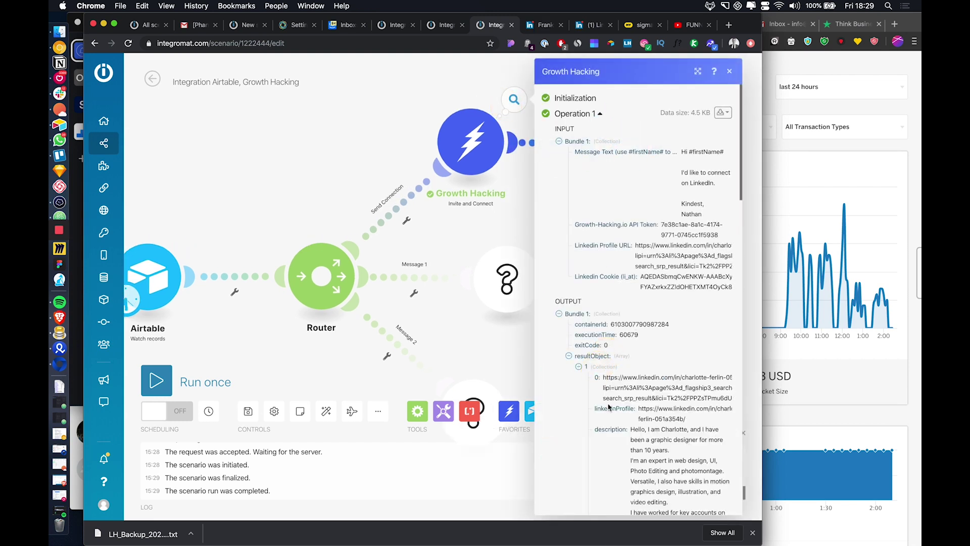
pyautogui.scroll(-4, 609, 406)
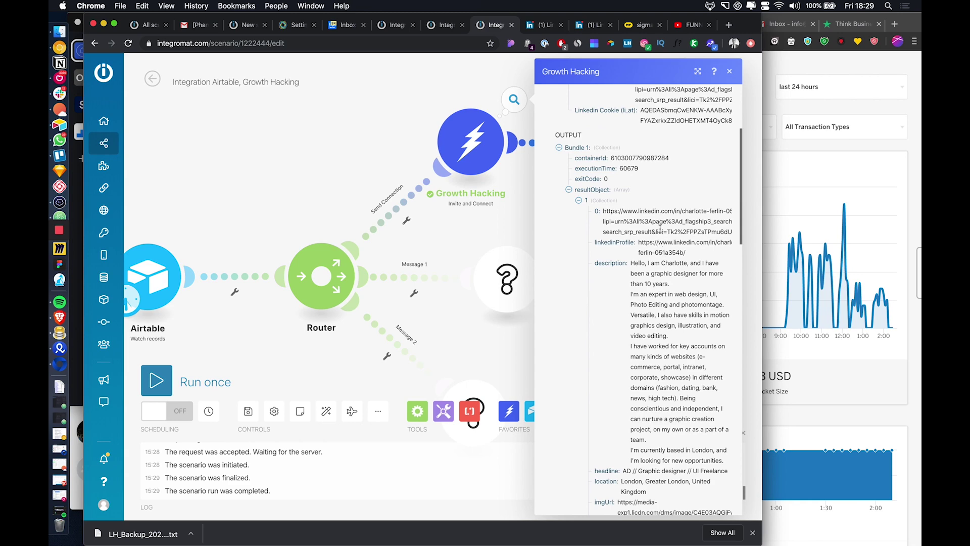
pyautogui.scroll(-3, 667, 283)
pyautogui.scroll(-7, 667, 374)
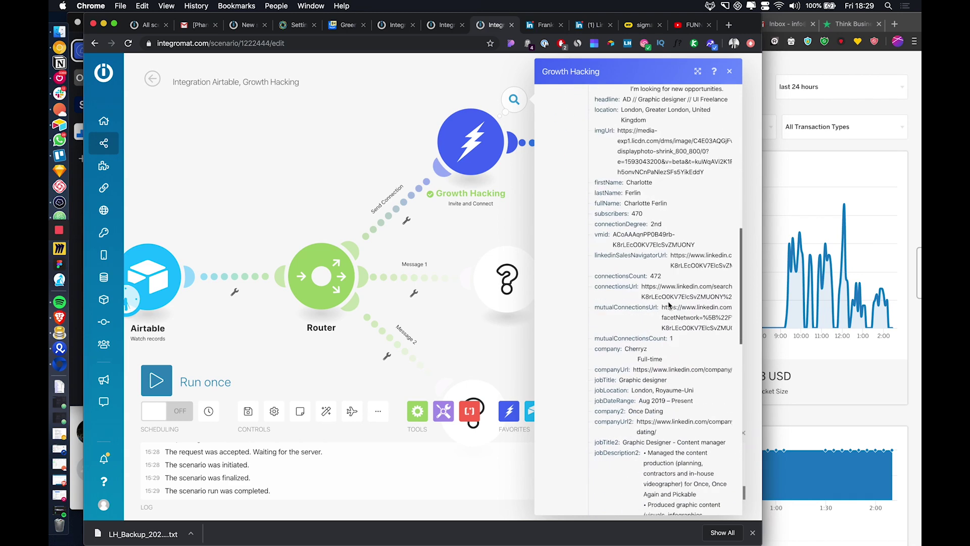
pyautogui.click(501, 202)
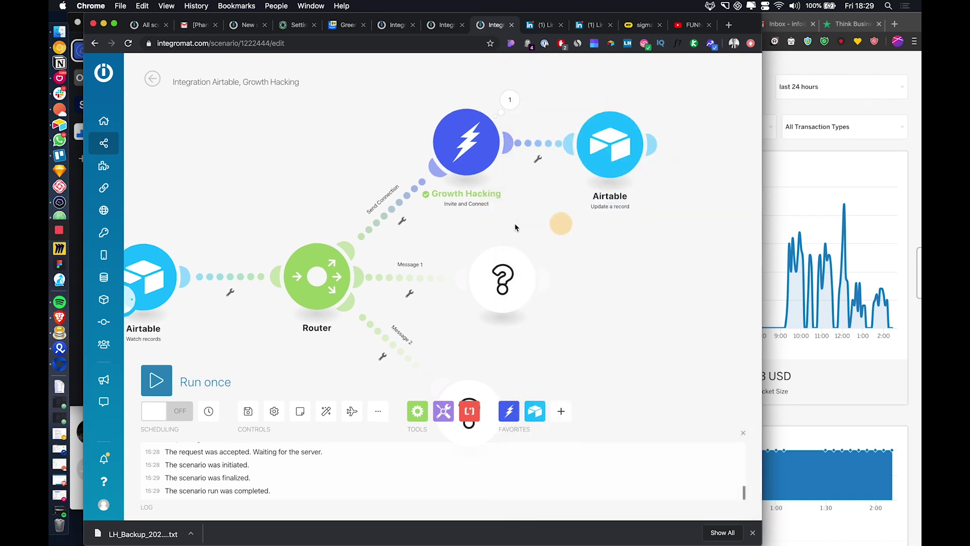
pyautogui.moveTo(559, 220); pyautogui.dragTo(434, 226)
# Map resultObject[] firstName into the Airtable module's Name field
pyautogui.click(488, 168)
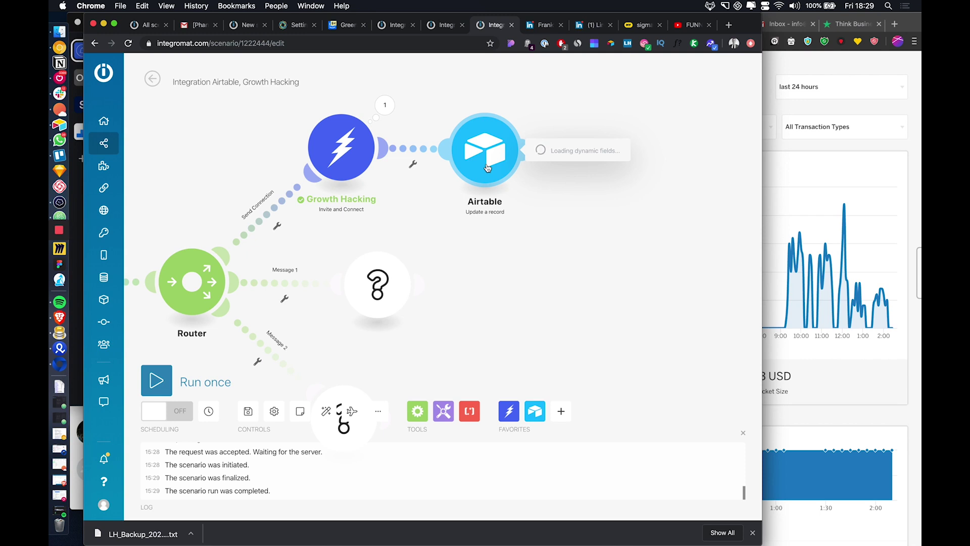
pyautogui.scroll(-3, 663, 334)
pyautogui.click(616, 242)
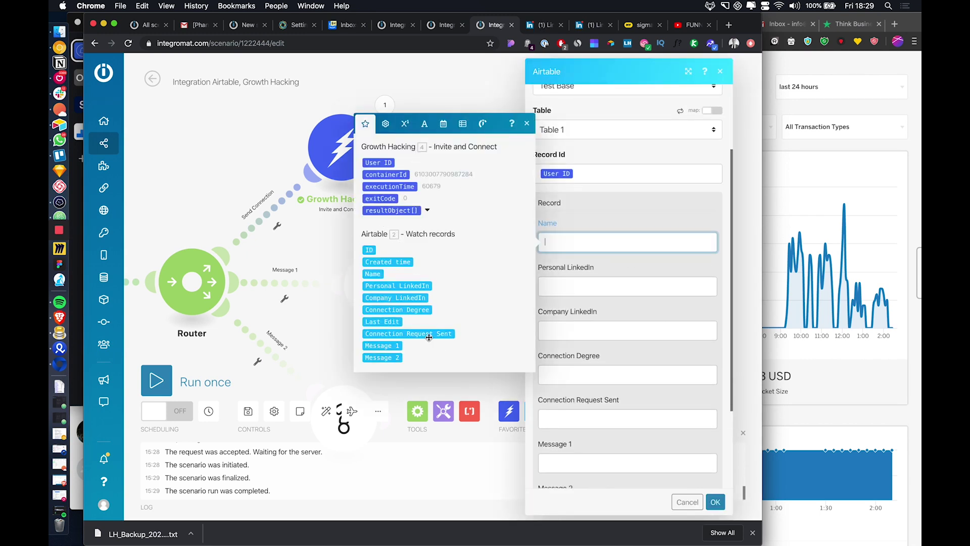
pyautogui.click(427, 209)
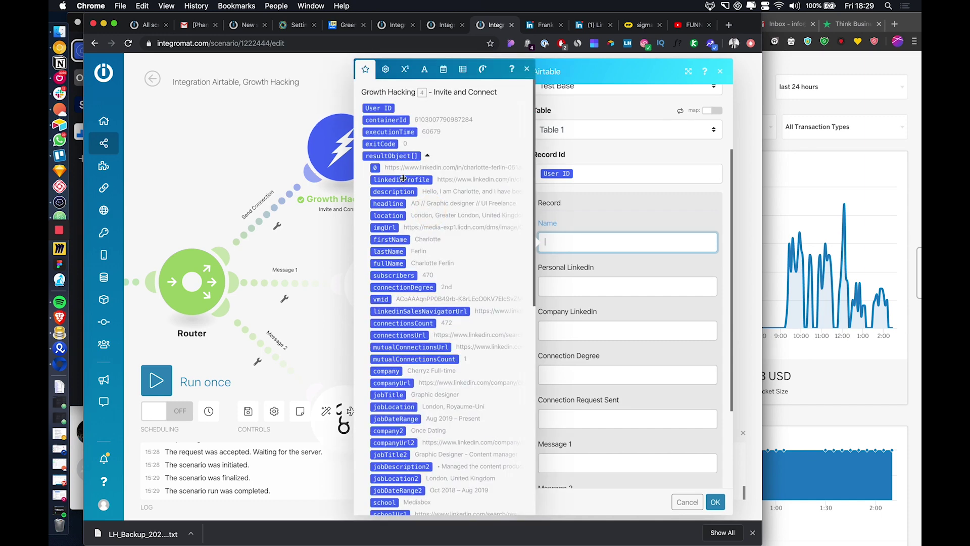
pyautogui.click(388, 239)
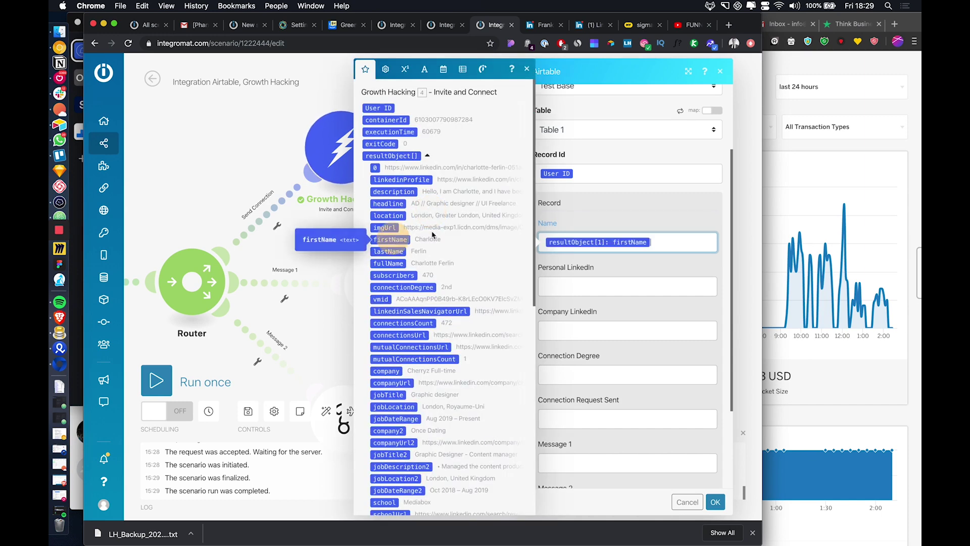
pyautogui.click(614, 287)
# Map companyUrl into Company LinkedIn and connectionDegree into Connection Degree
pyautogui.scroll(-1, 614, 288)
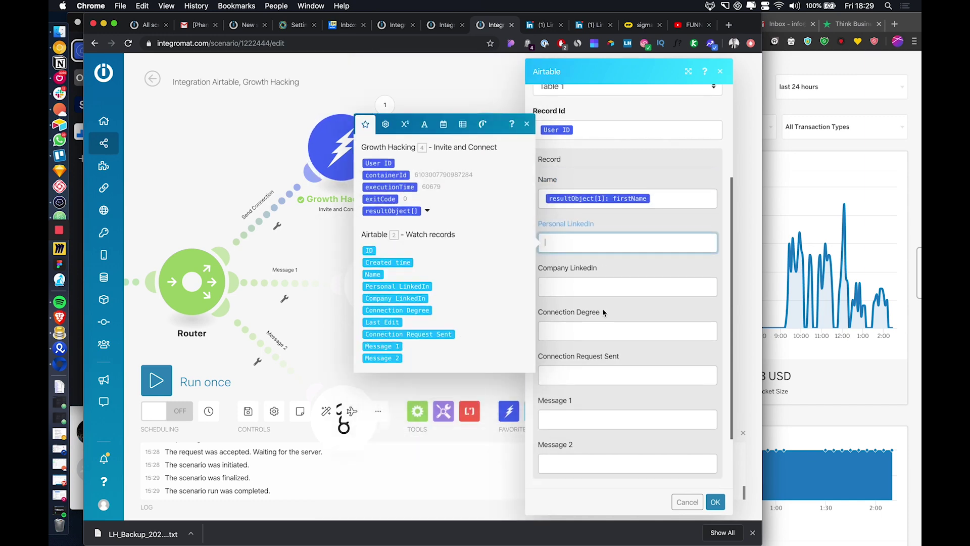
pyautogui.click(600, 287)
pyautogui.click(428, 256)
pyautogui.scroll(-1, 413, 274)
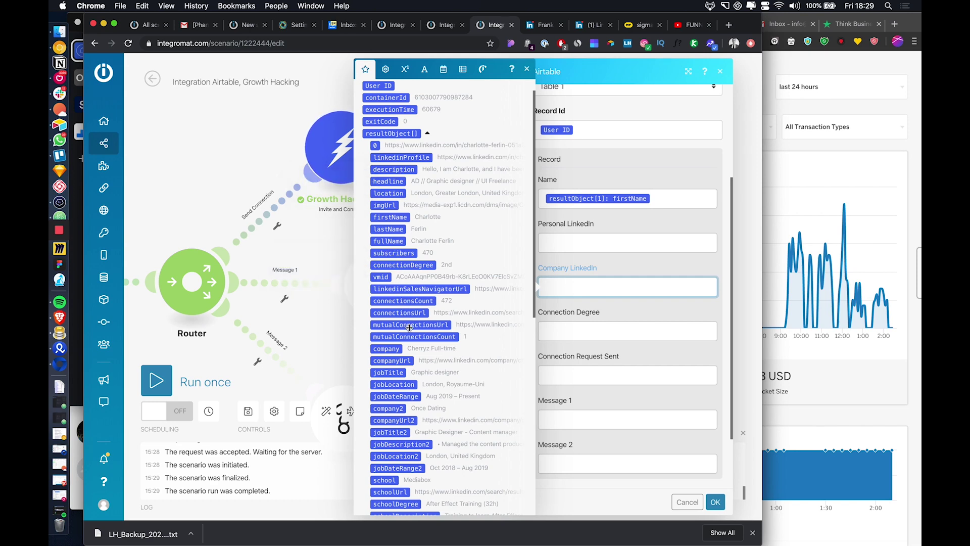
pyautogui.click(406, 362)
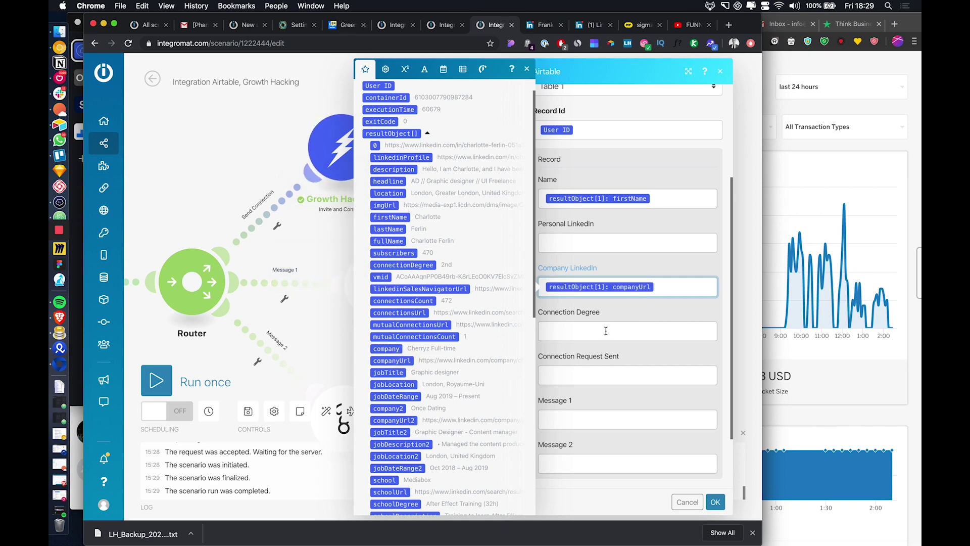
pyautogui.click(606, 331)
pyautogui.click(427, 299)
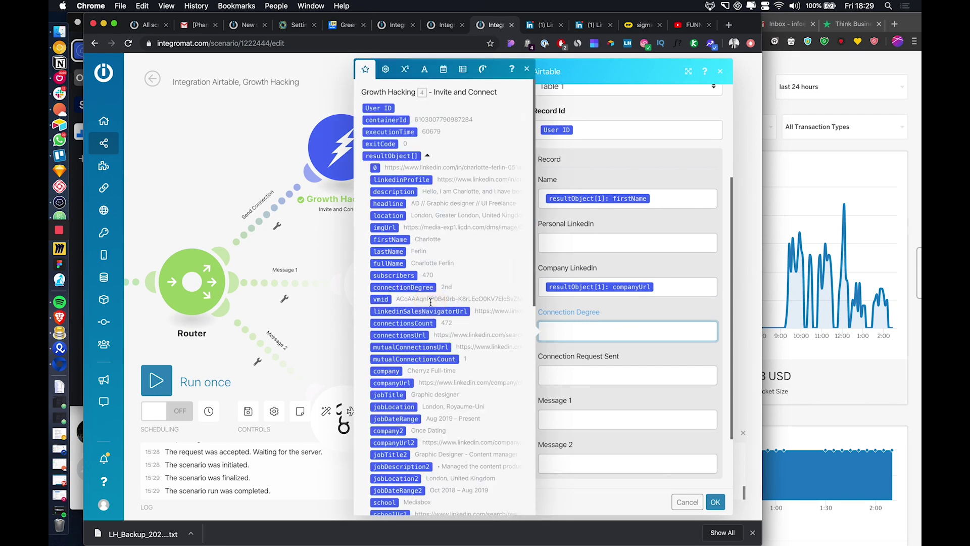
pyautogui.scroll(-2, 432, 305)
pyautogui.click(404, 258)
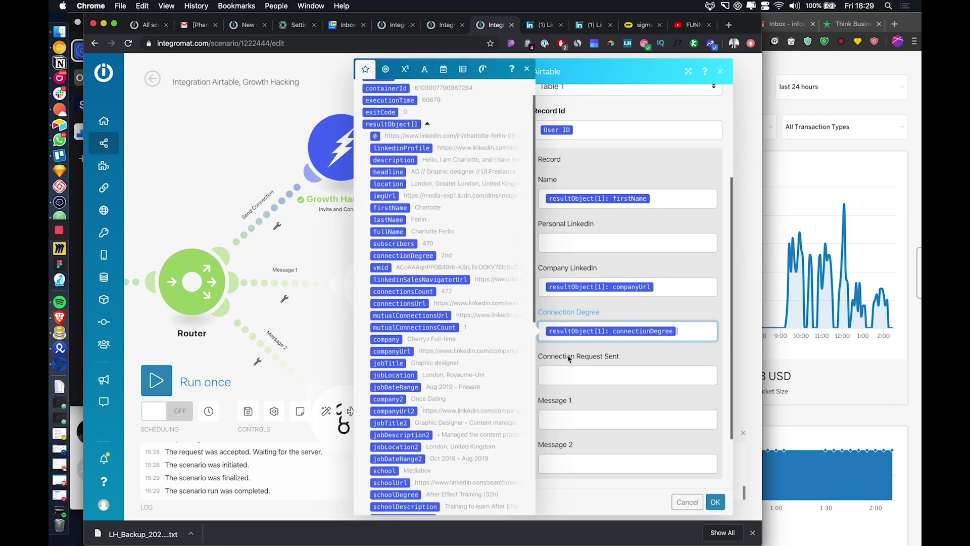
# Set Connection Request Sent to the 'now' date variable and save the mapping
pyautogui.click(568, 374)
pyautogui.click(428, 344)
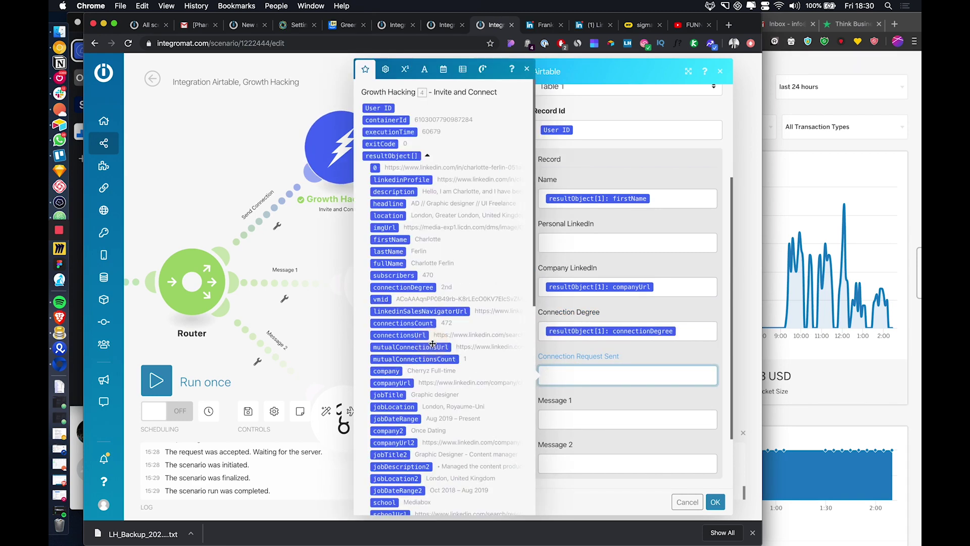
pyautogui.scroll(-5, 430, 353)
pyautogui.scroll(2, 429, 400)
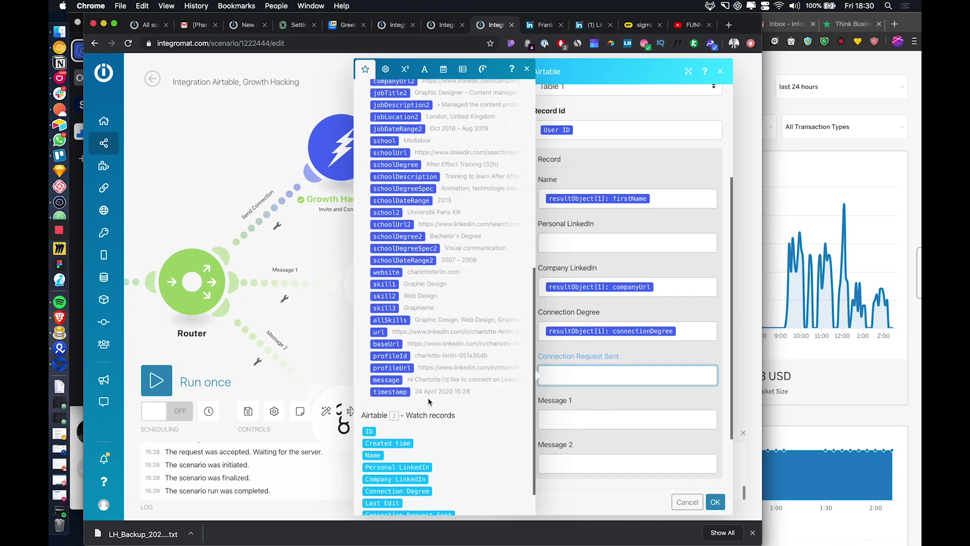
pyautogui.scroll(6, 429, 401)
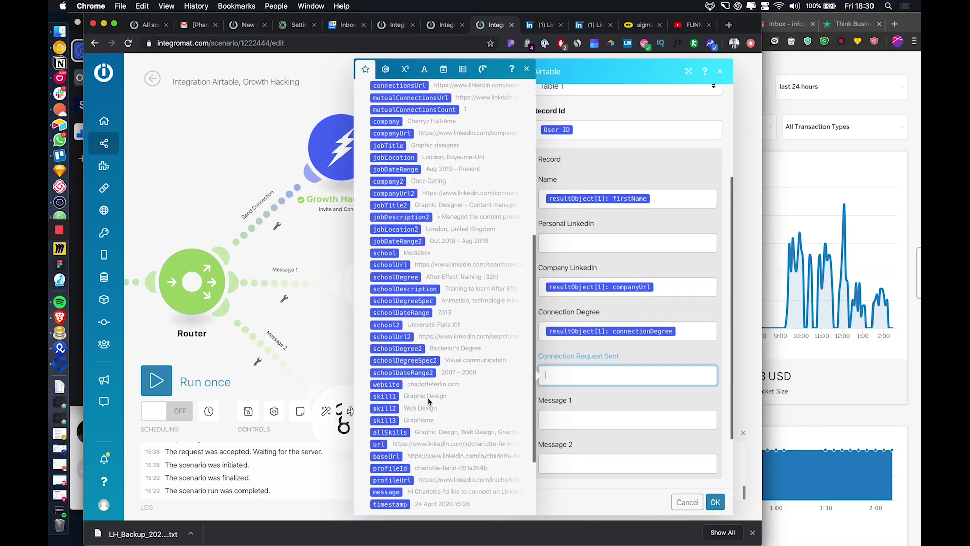
pyautogui.scroll(3, 429, 397)
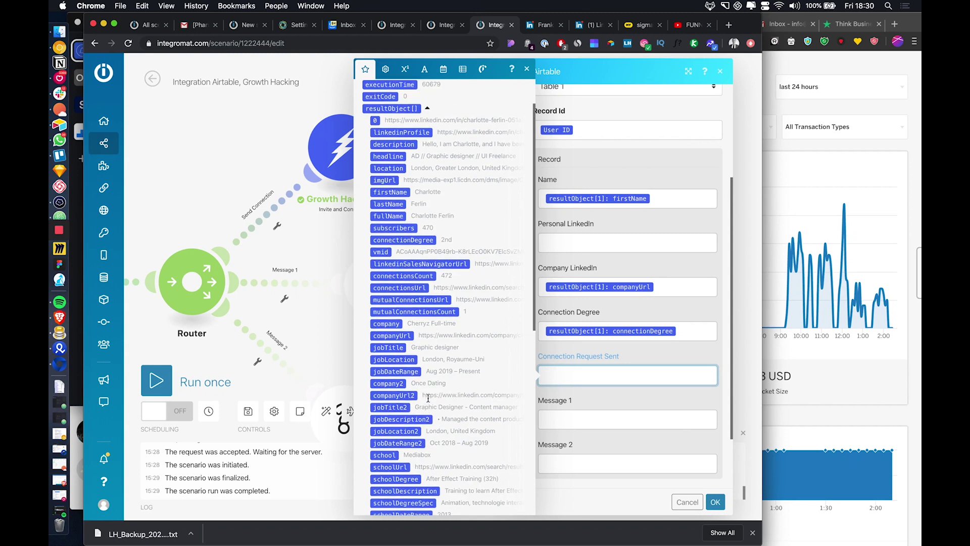
pyautogui.click(485, 70)
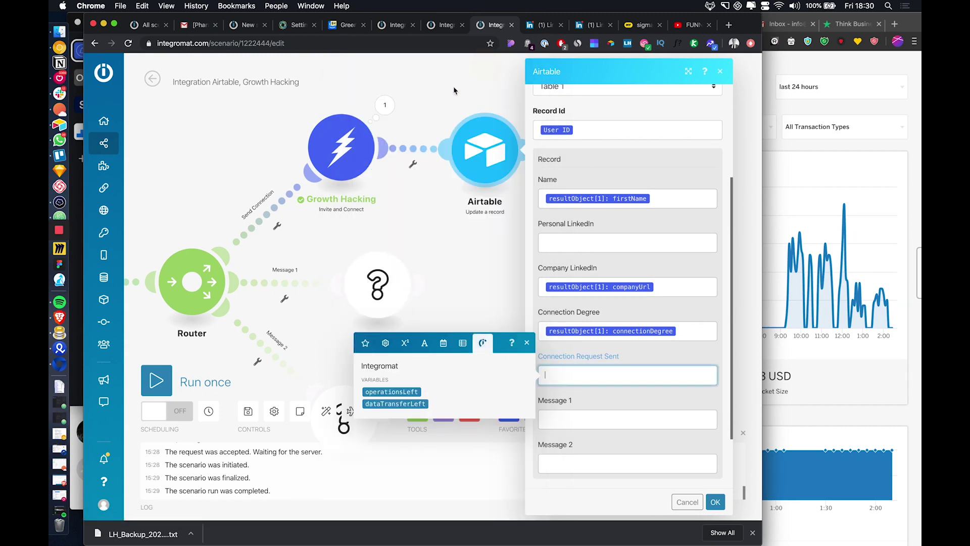
pyautogui.click(439, 348)
pyautogui.click(371, 372)
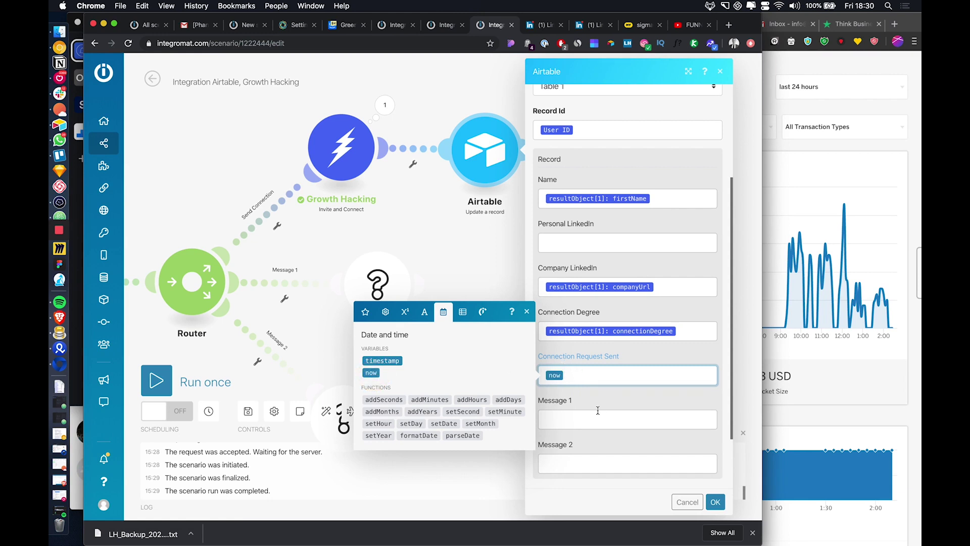
pyautogui.scroll(1, 605, 396)
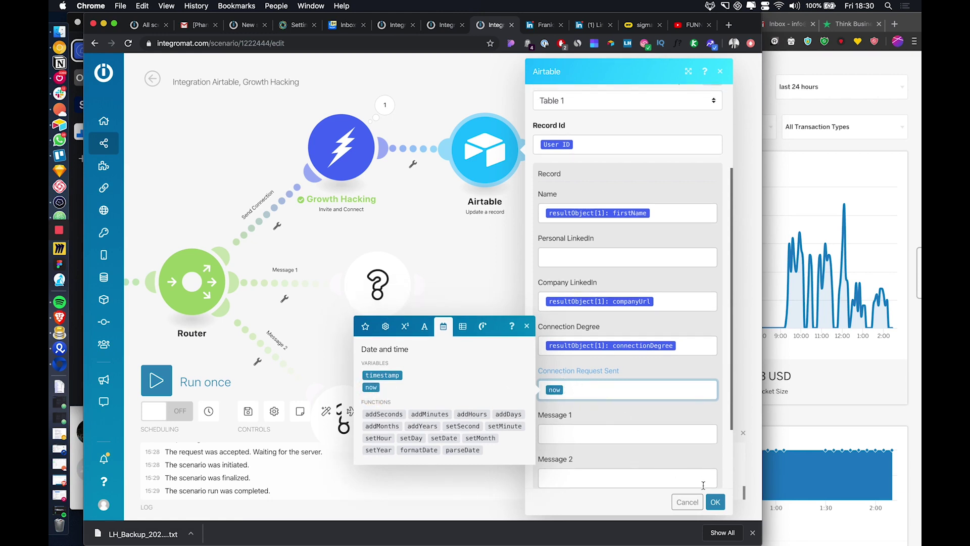
pyautogui.click(687, 501)
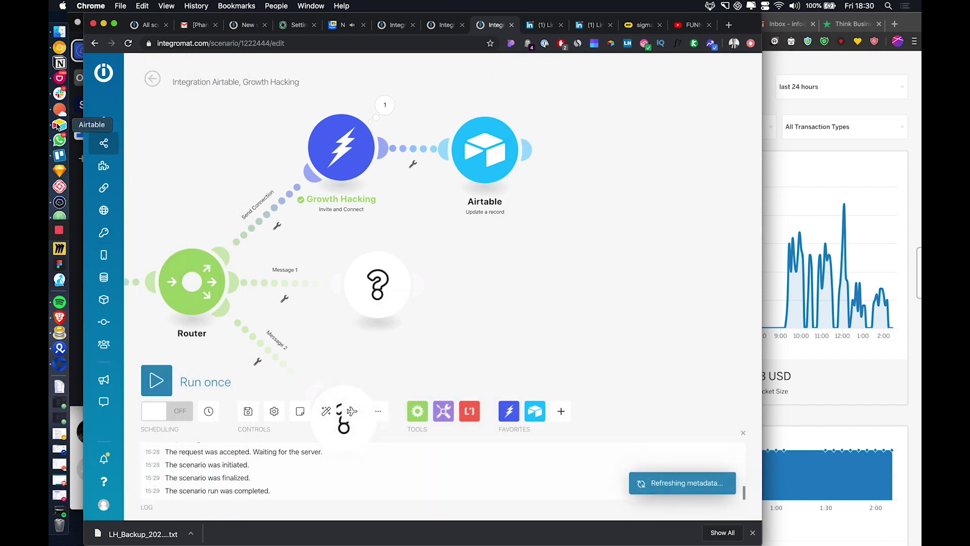
# Add a Job Title column to Airtable's Table 1 and place it beside Connection Degree
pyautogui.click(57, 125)
pyautogui.click(865, 94)
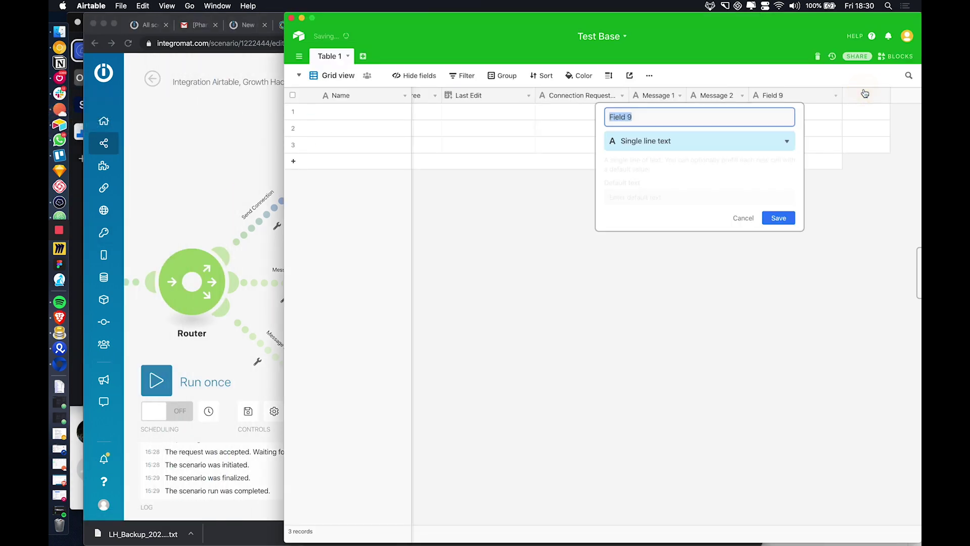
pyautogui.write('Job Title')
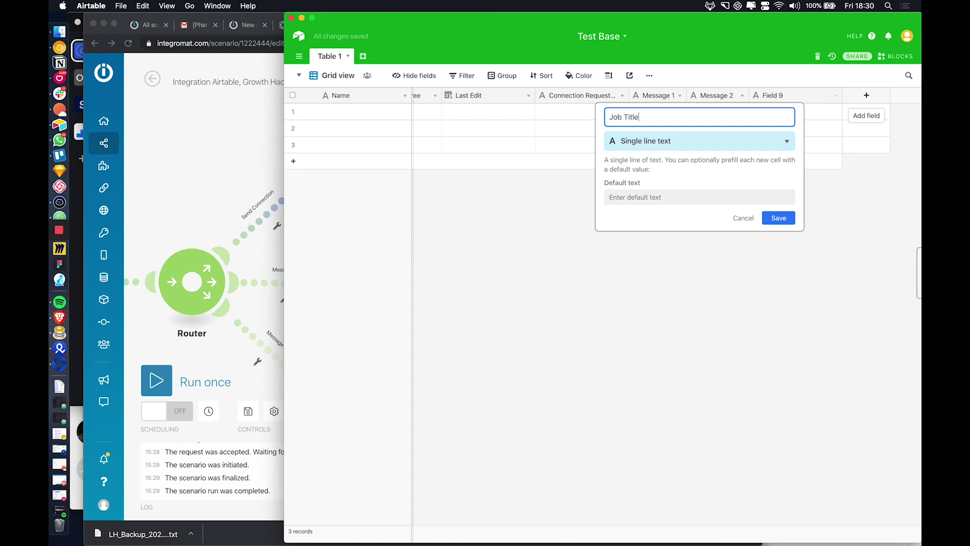
pyautogui.press('Return')
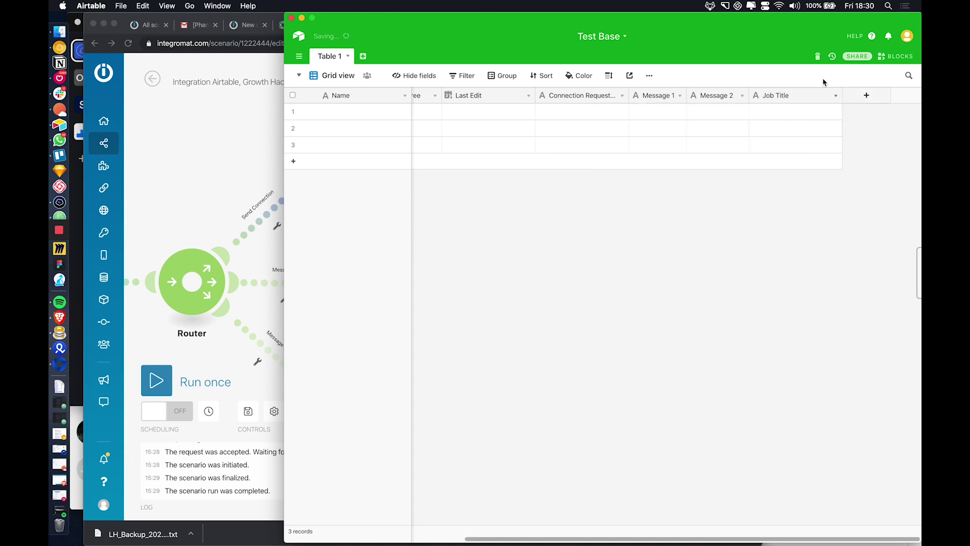
pyautogui.moveTo(713, 93); pyautogui.dragTo(677, 95)
# Map resultObject[] jobTitle into the Airtable update module's Job Title field and save
pyautogui.click(252, 165)
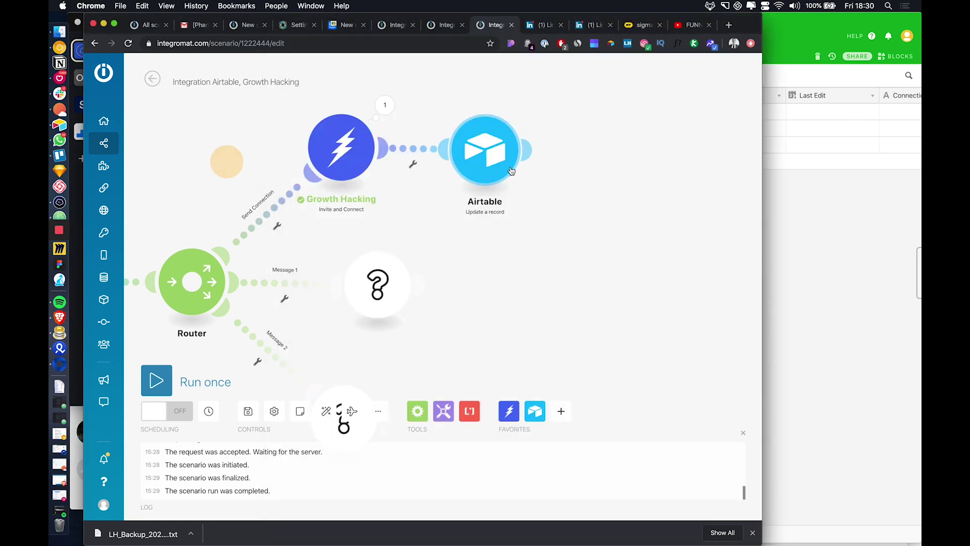
pyautogui.click(478, 153)
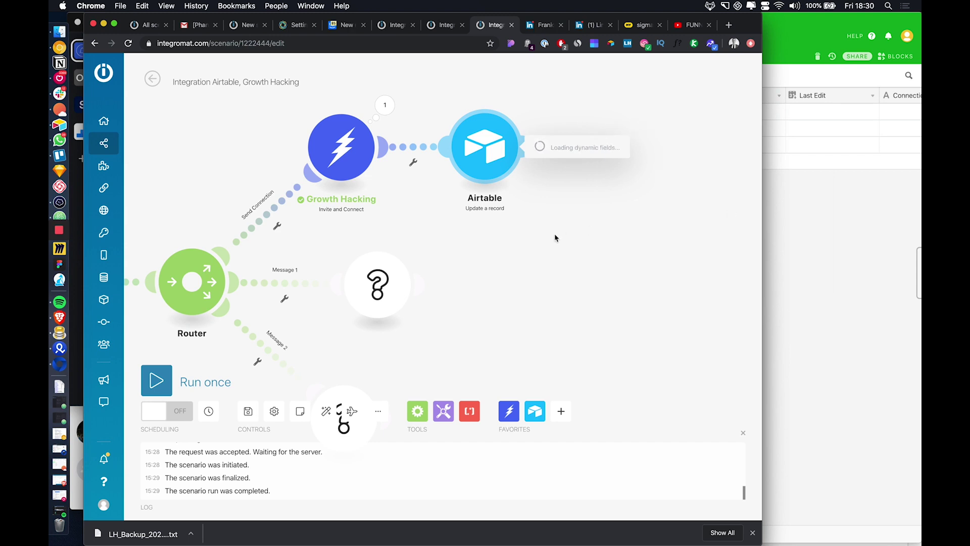
pyautogui.scroll(-5, 609, 308)
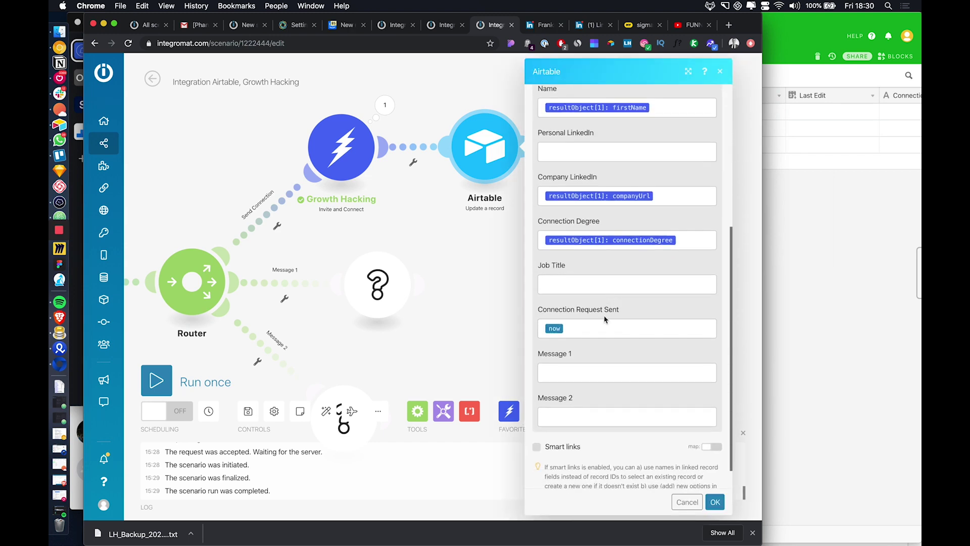
pyautogui.click(579, 288)
pyautogui.click(427, 252)
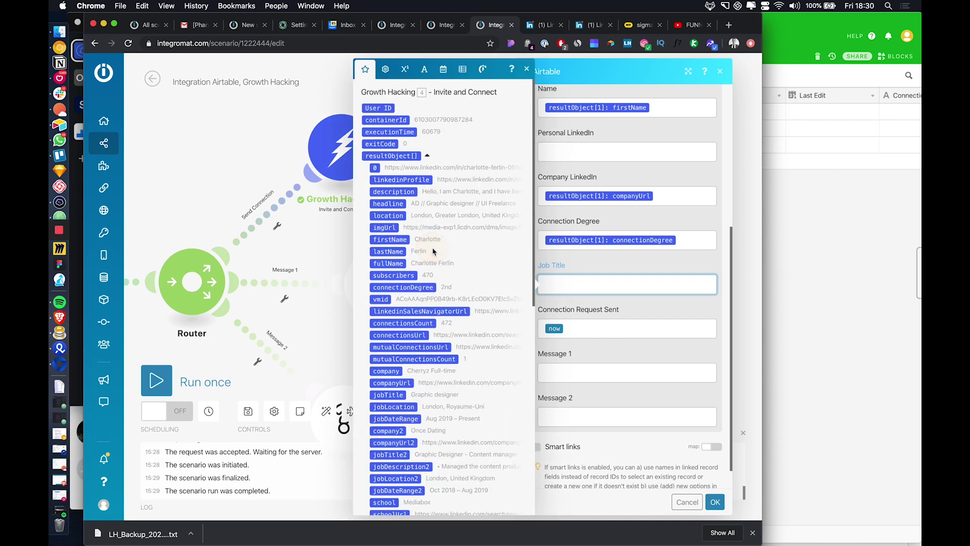
pyautogui.scroll(-3, 431, 300)
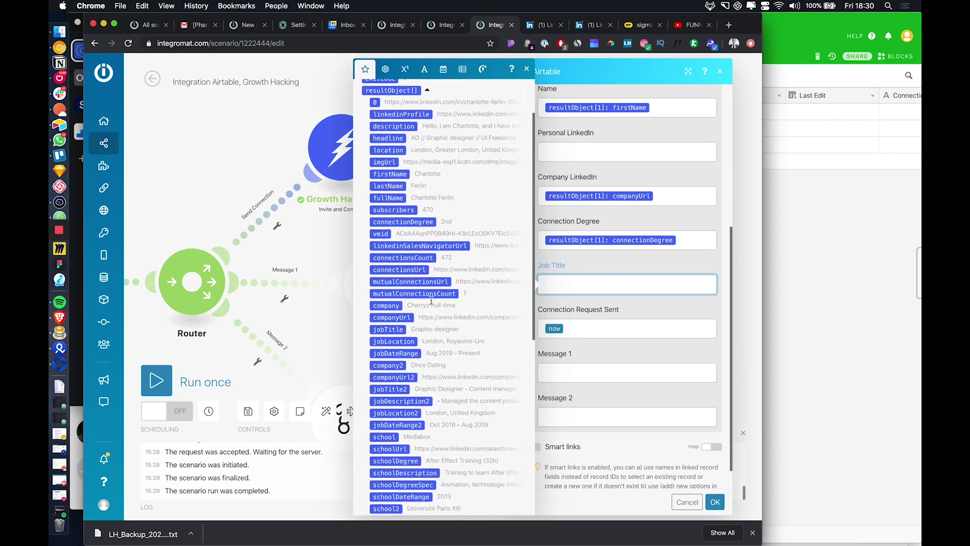
pyautogui.click(393, 300)
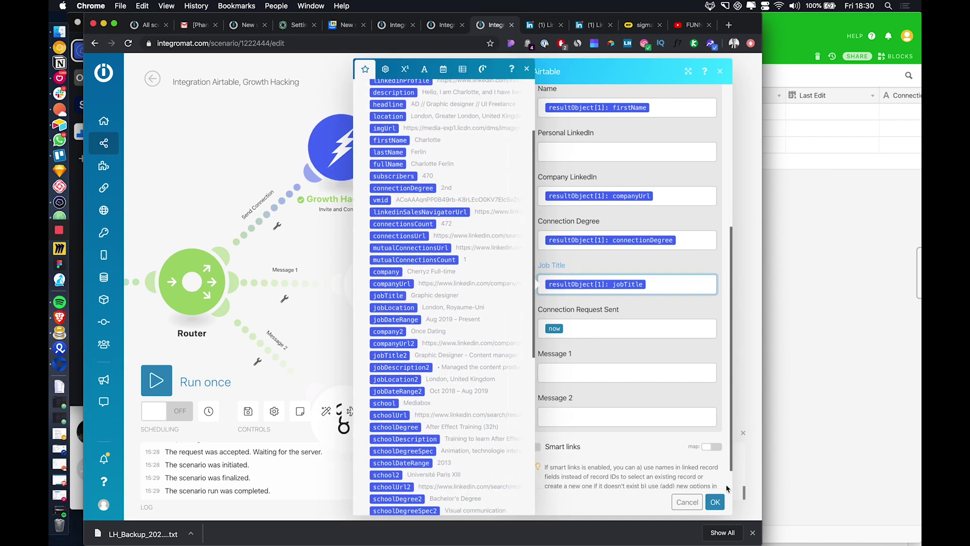
pyautogui.click(716, 503)
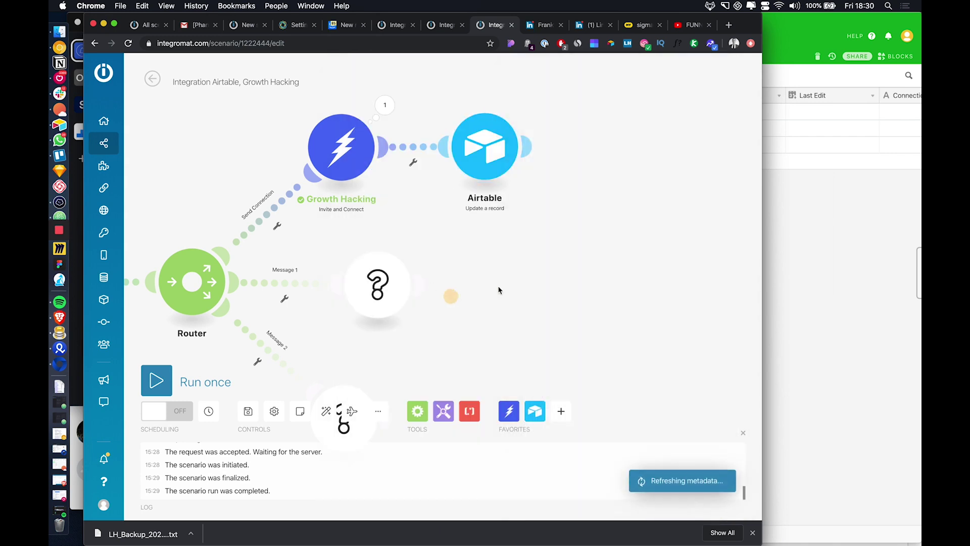
pyautogui.click(862, 255)
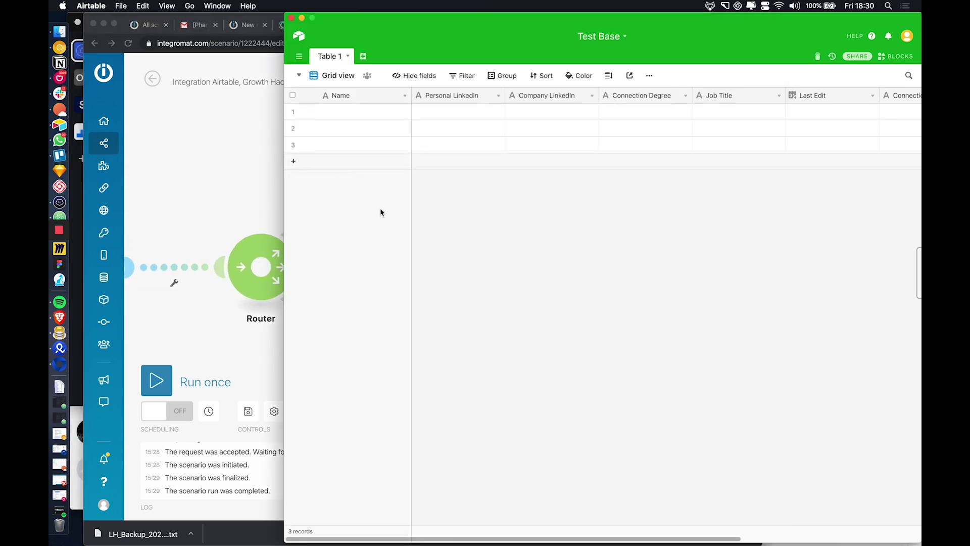
# Put a Growth Hacking Message Sender module on the Message 1 route and save it empty
pyautogui.press('super+Tab')
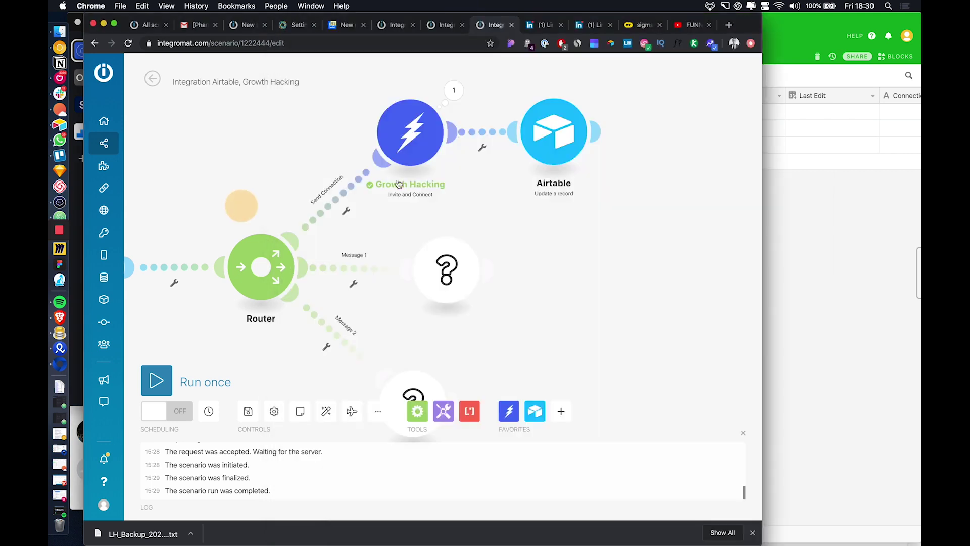
pyautogui.moveTo(585, 275); pyautogui.dragTo(535, 284)
pyautogui.click(447, 276)
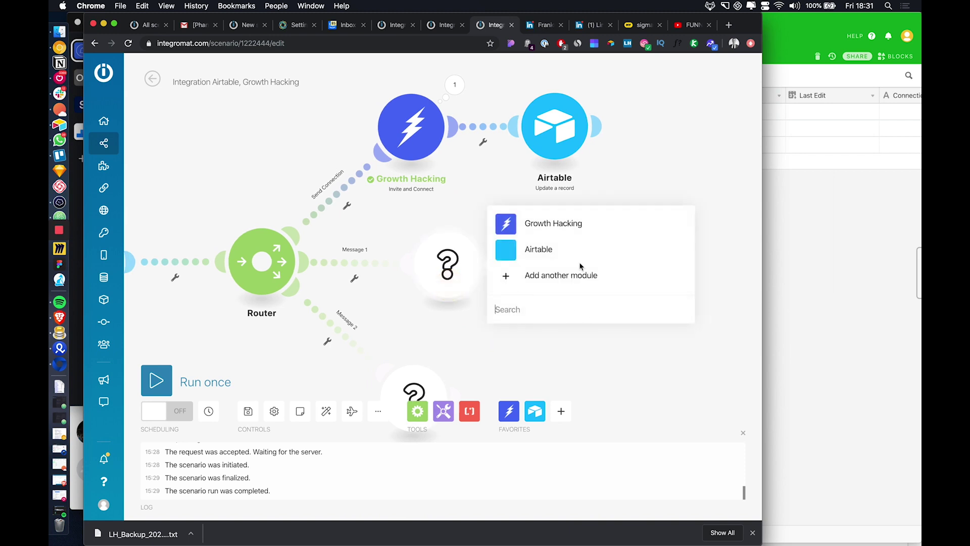
pyautogui.click(547, 230)
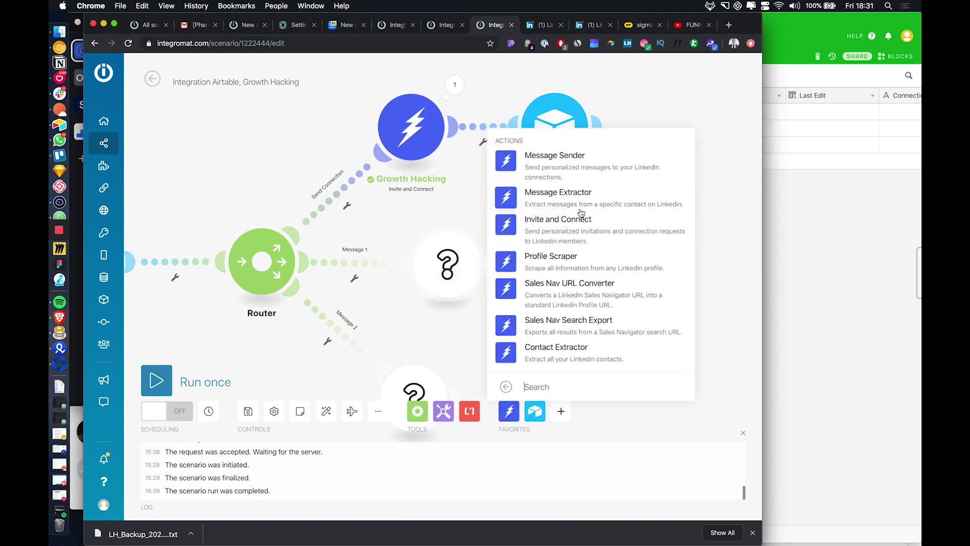
pyautogui.click(574, 172)
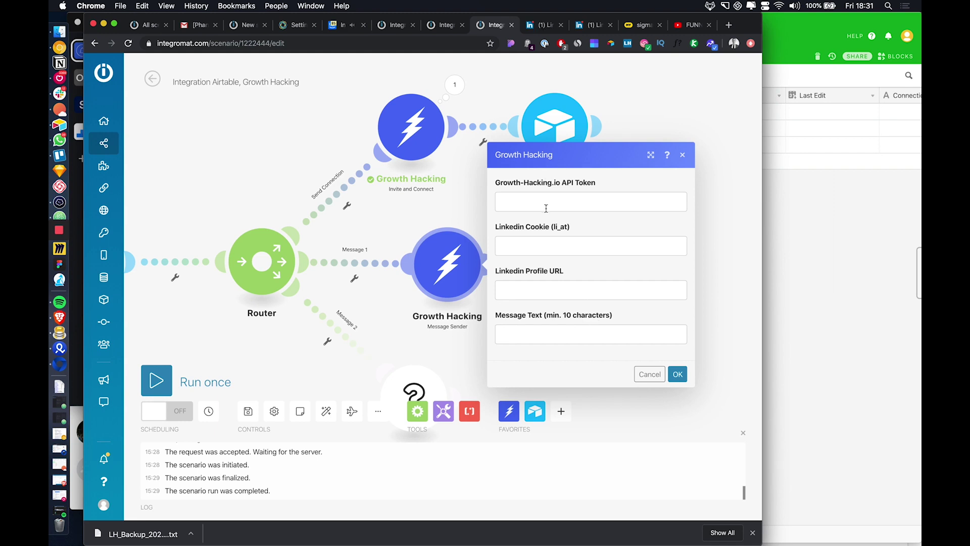
pyautogui.click(673, 373)
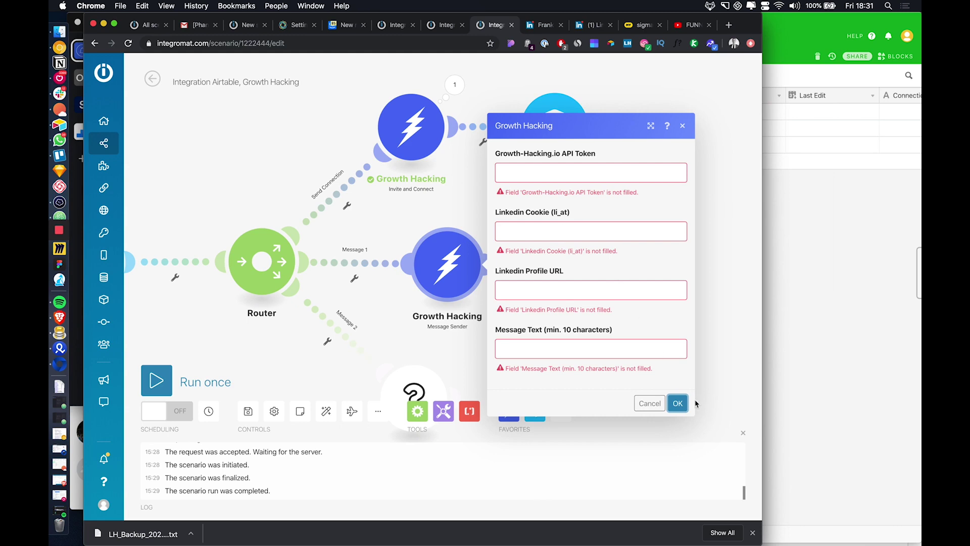
# Copy the API key from the Slack direct messages and return to the browser
pyautogui.click(59, 93)
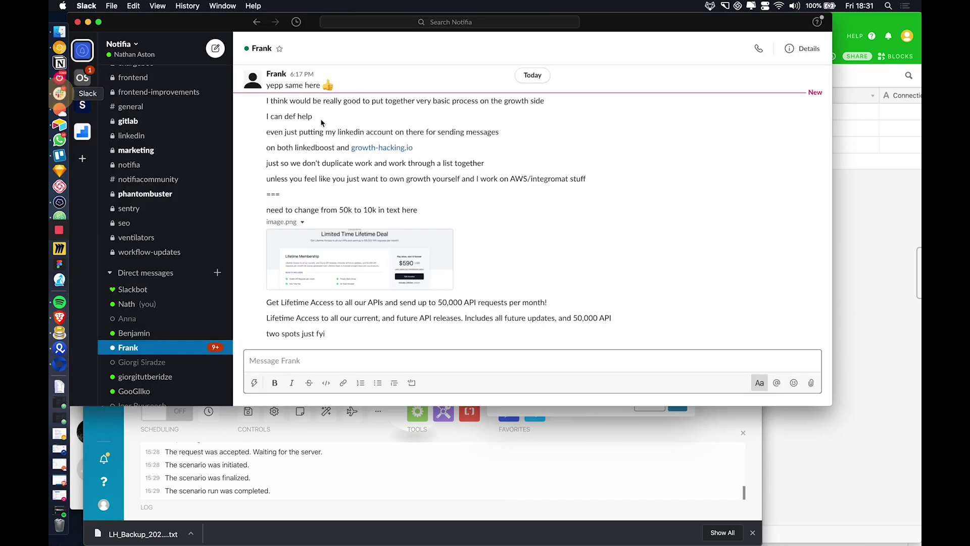
pyautogui.scroll(10, 392, 187)
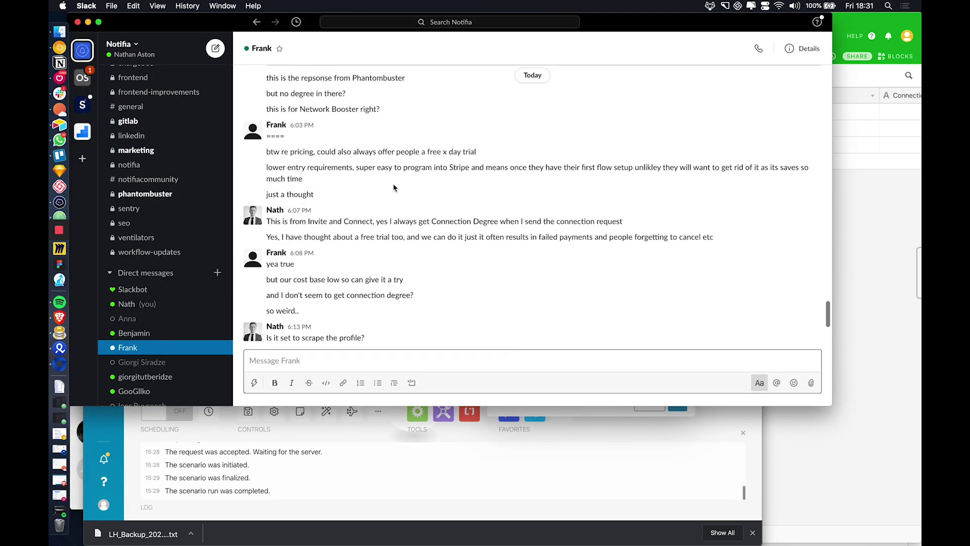
pyautogui.scroll(15, 394, 187)
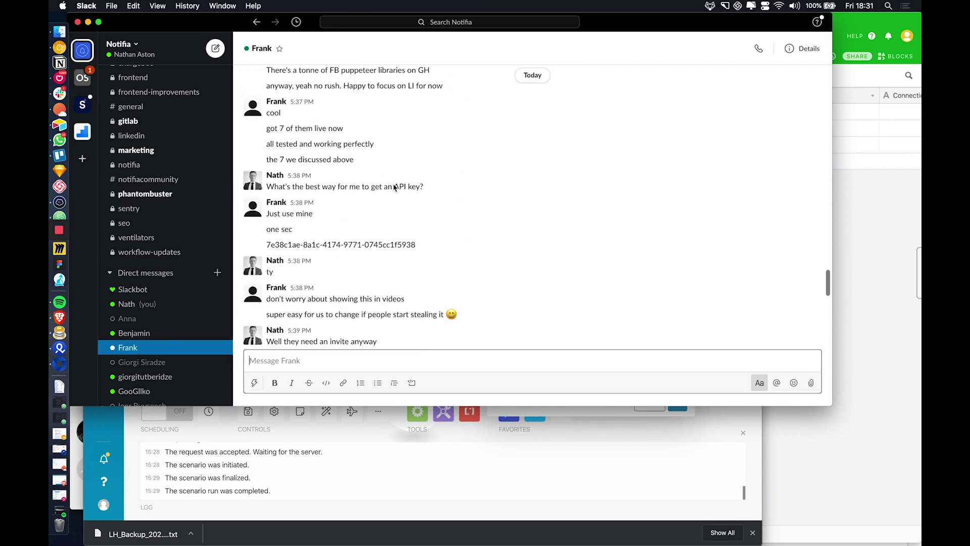
pyautogui.moveTo(422, 249); pyautogui.dragTo(303, 248)
pyautogui.doubleClick(313, 247)
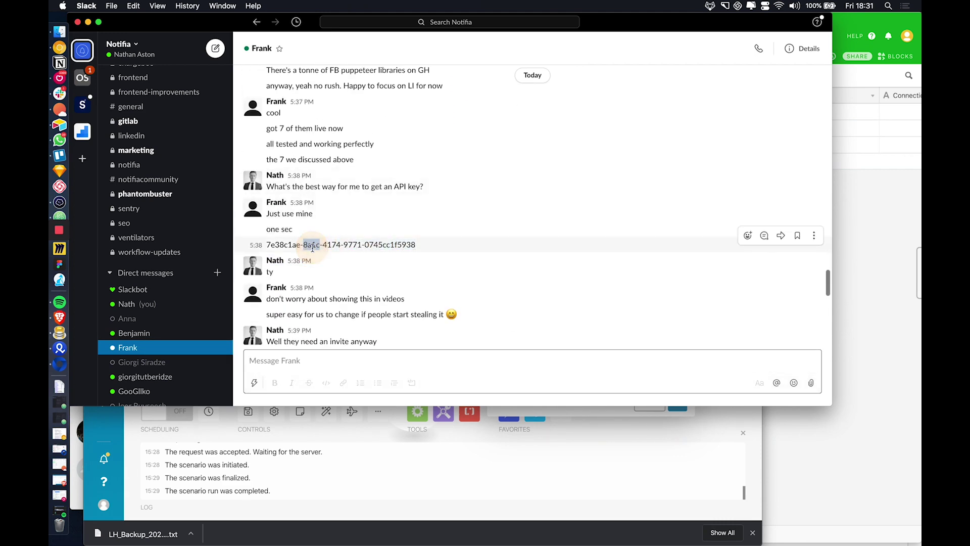
pyautogui.tripleClick(312, 247)
pyautogui.press('super+c')
pyautogui.press('super+Tab')
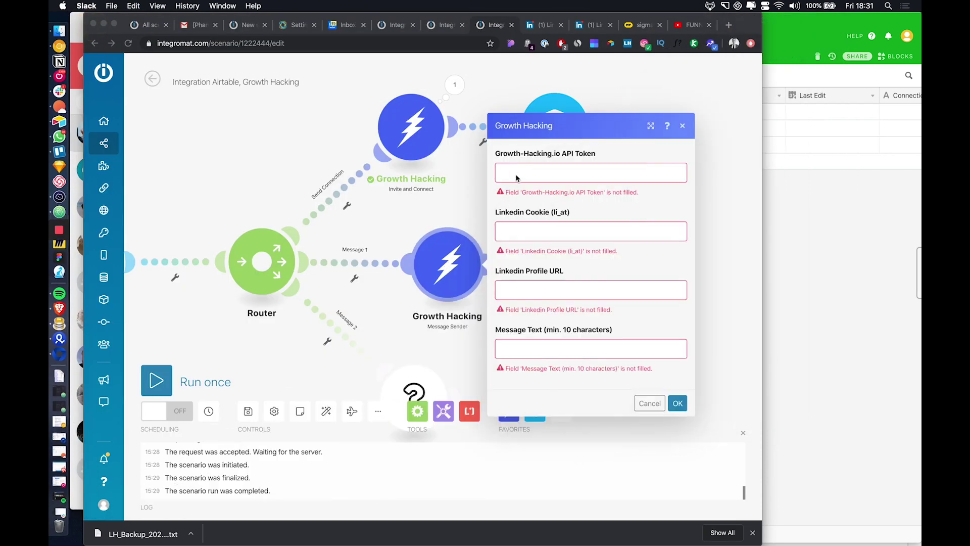
# Enter the API token, a placeholder cookie, Personal LinkedIn URL and a 'talk about XYZ' message, then save
pyautogui.click(517, 178)
pyautogui.press('super+v')
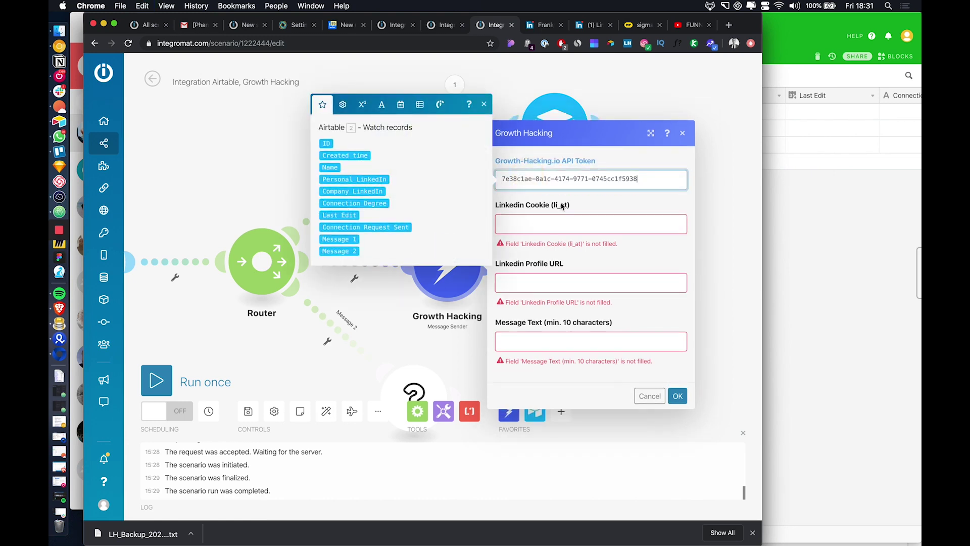
pyautogui.click(559, 220)
pyautogui.write('fasfafsaf')
pyautogui.click(568, 279)
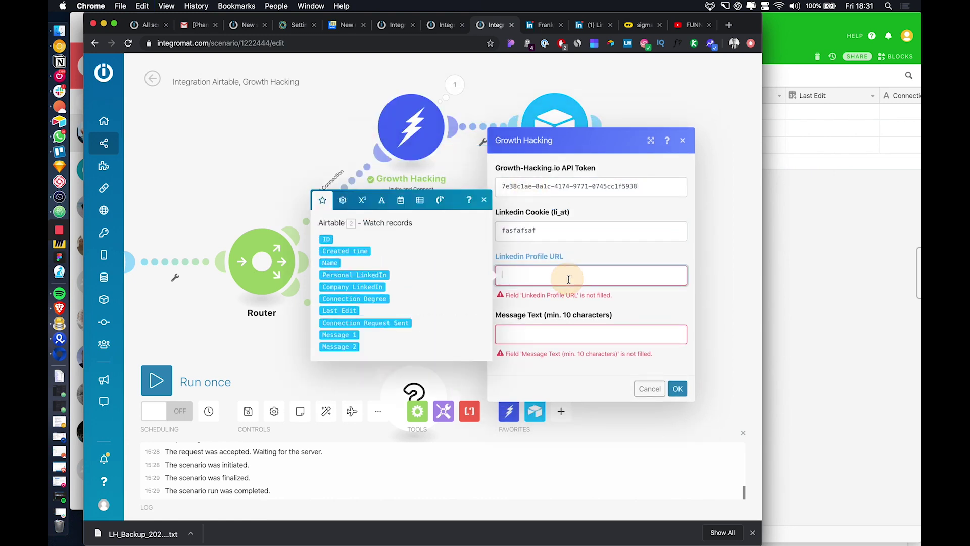
pyautogui.click(355, 275)
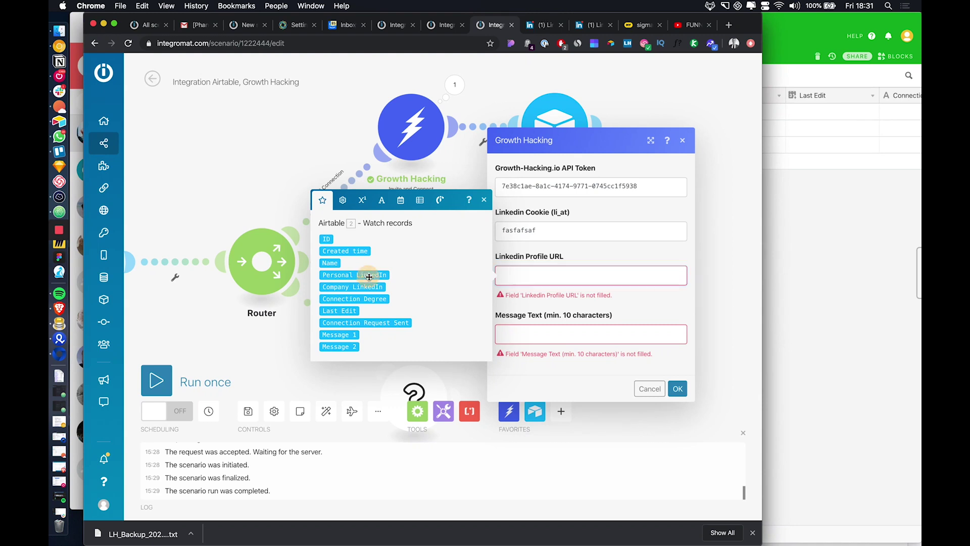
pyautogui.press('Tab')
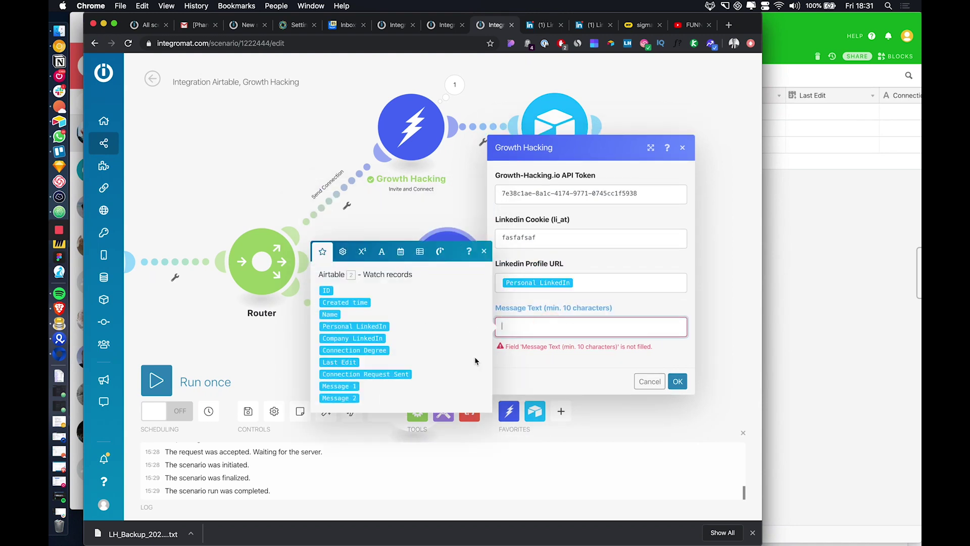
pyautogui.write('Hi')
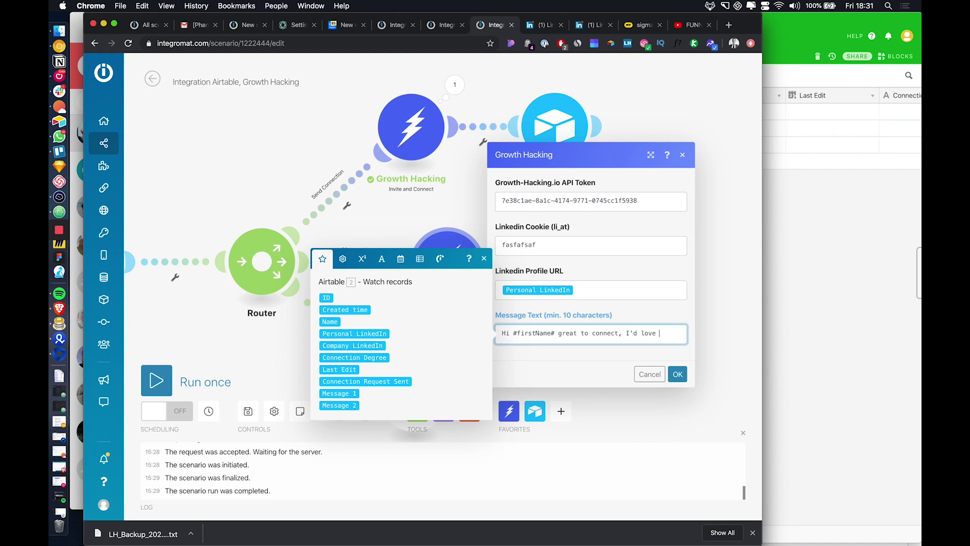
pyautogui.write('lk with you about XYZ')
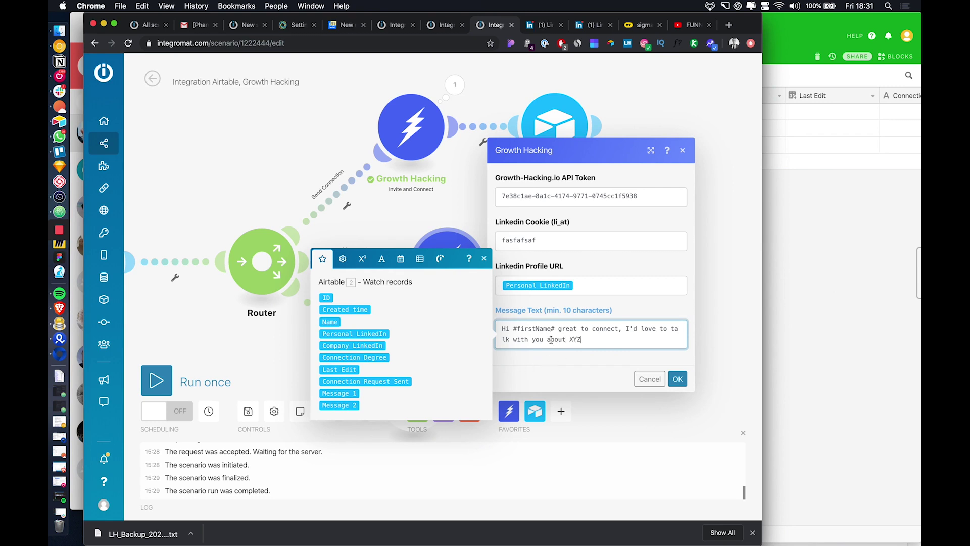
pyautogui.click(678, 380)
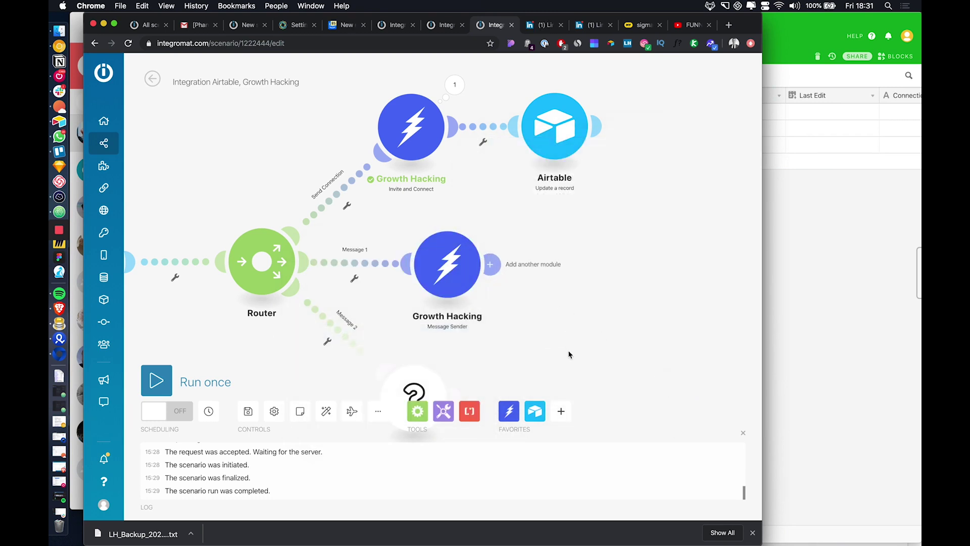
# Start the Message 1 route filter with the condition Connection Degree contains 1
pyautogui.moveTo(569, 354); pyautogui.dragTo(608, 291)
pyautogui.moveTo(542, 310); pyautogui.dragTo(580, 318)
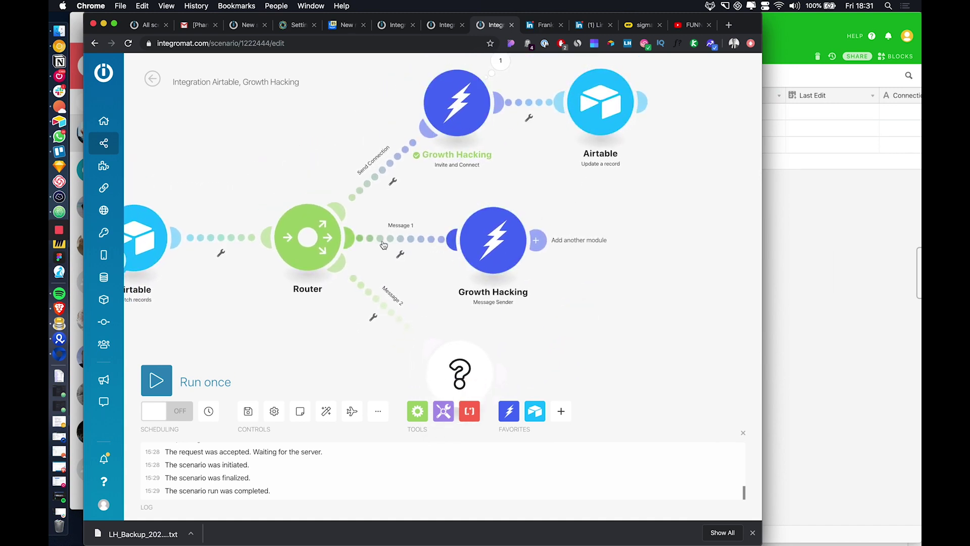
pyautogui.click(402, 241)
pyautogui.click(455, 262)
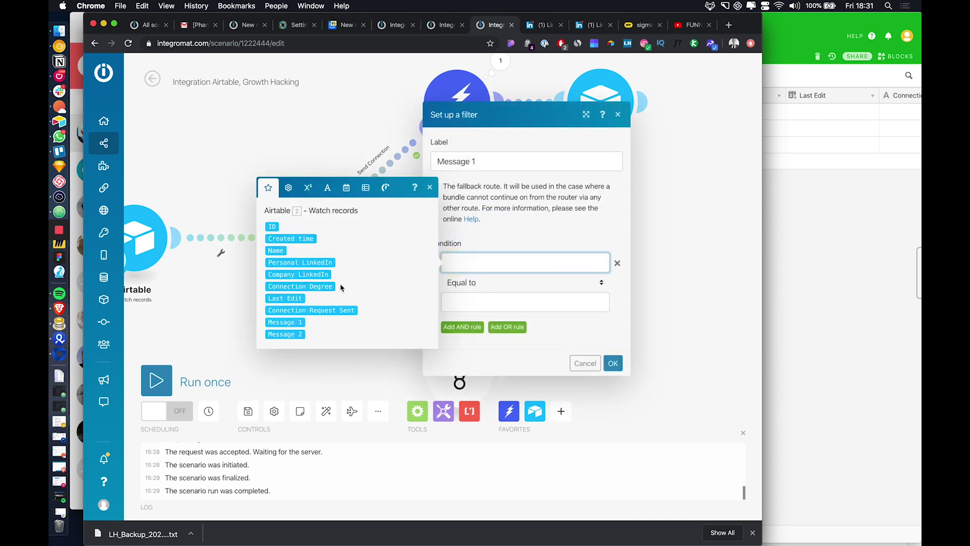
pyautogui.moveTo(325, 286); pyautogui.dragTo(484, 263)
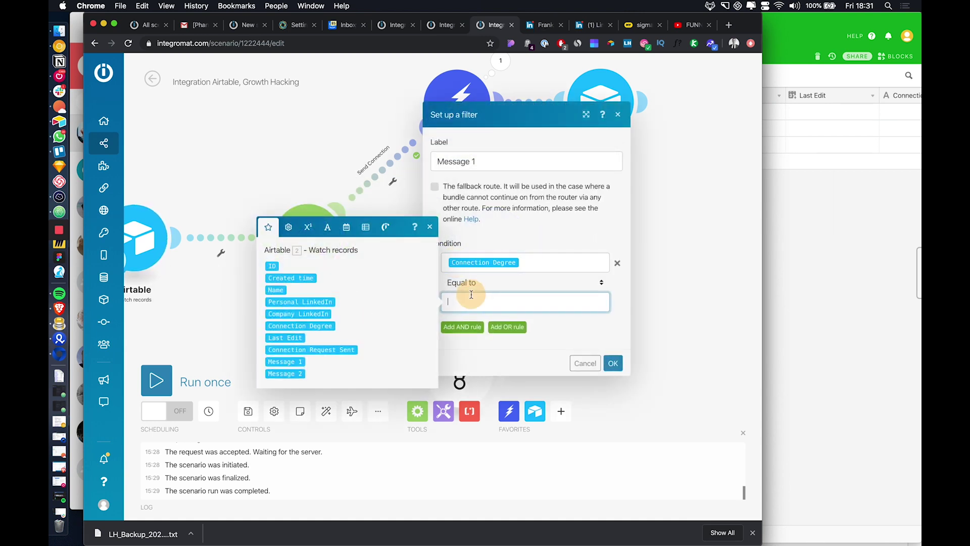
pyautogui.click(472, 283)
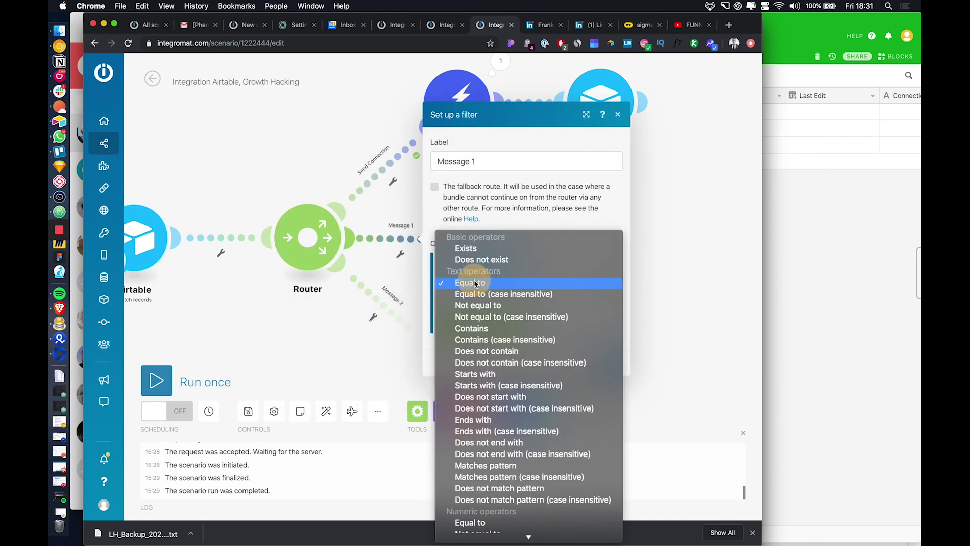
pyautogui.click(484, 328)
pyautogui.click(494, 301)
pyautogui.write('1')
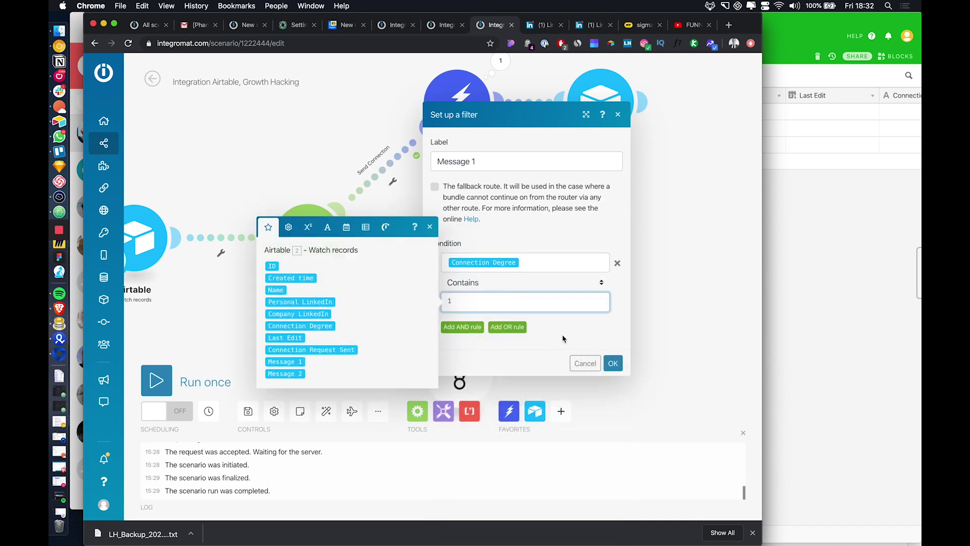
# Add an AND rule that Message 1 does not exist and save the filter
pyautogui.click(460, 328)
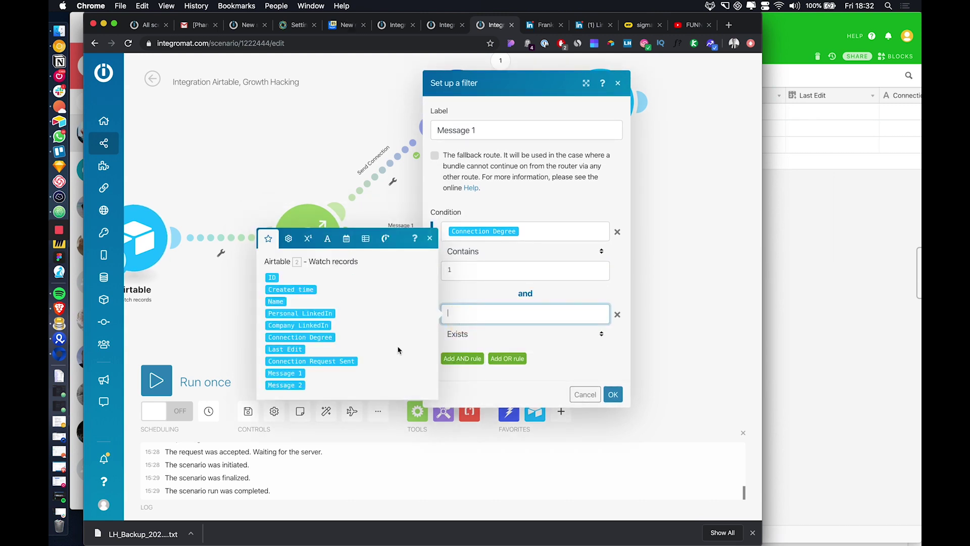
pyautogui.click(294, 385)
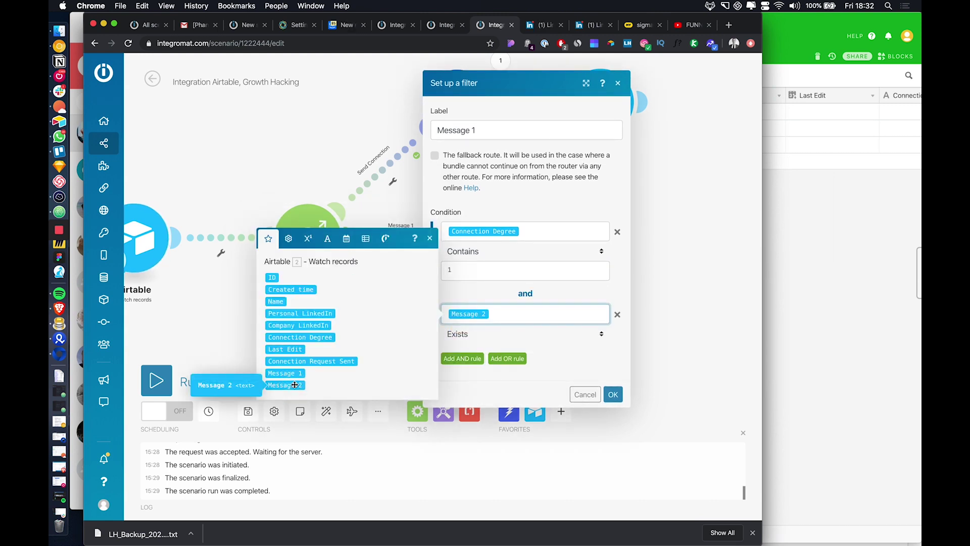
pyautogui.click(295, 385)
pyautogui.press('BackSpace')
pyautogui.press('BackSpace')
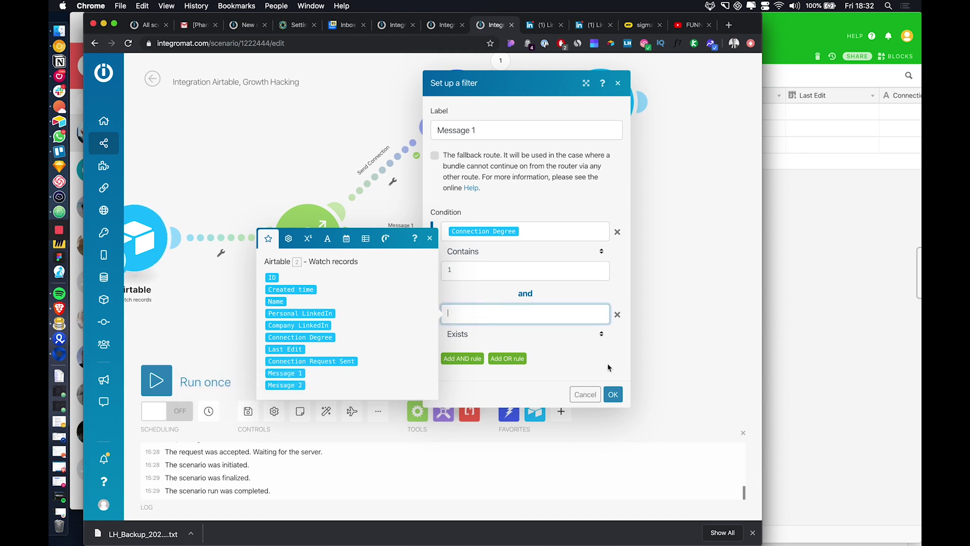
pyautogui.click(294, 373)
pyautogui.click(518, 334)
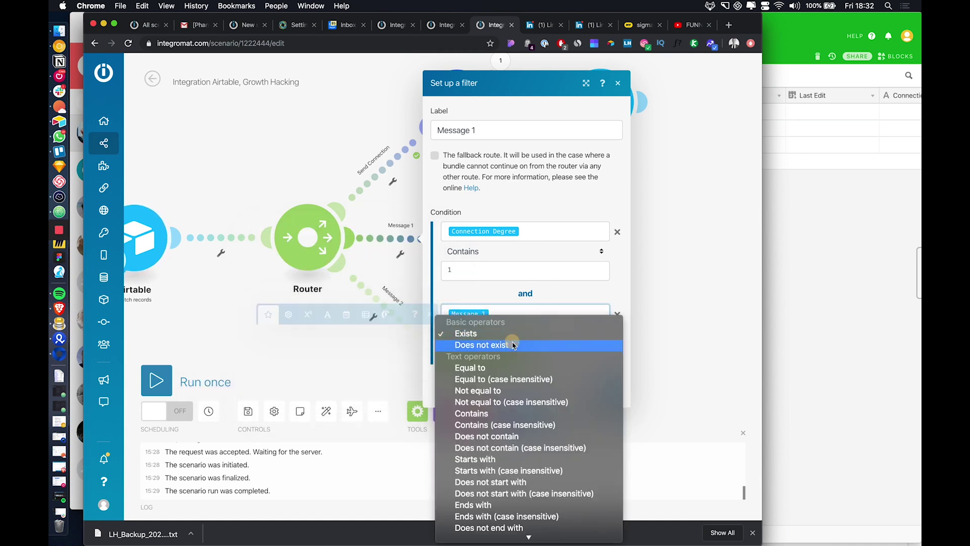
pyautogui.click(514, 345)
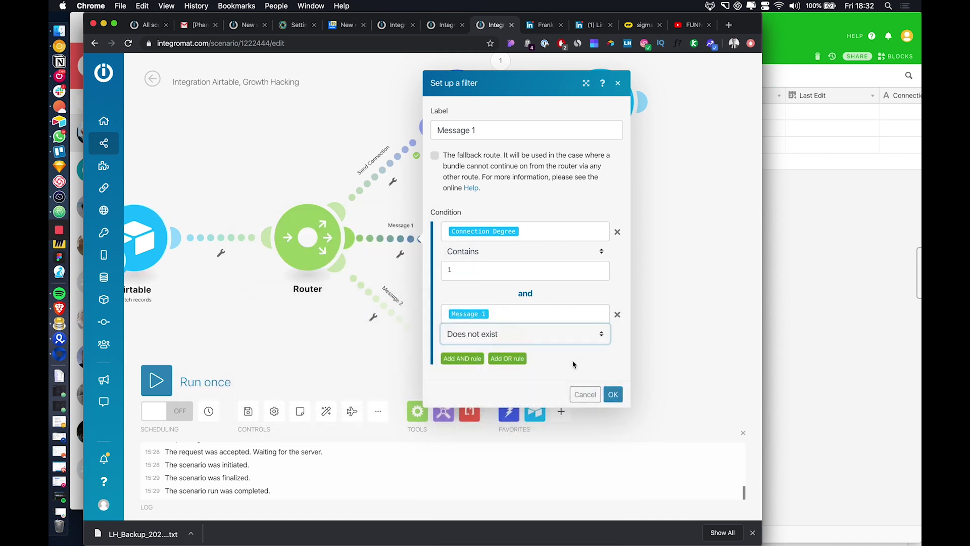
pyautogui.click(614, 396)
# Clone the Airtable Update a record module and place the copy after Message Sender on Message 1
pyautogui.moveTo(643, 216); pyautogui.dragTo(608, 215)
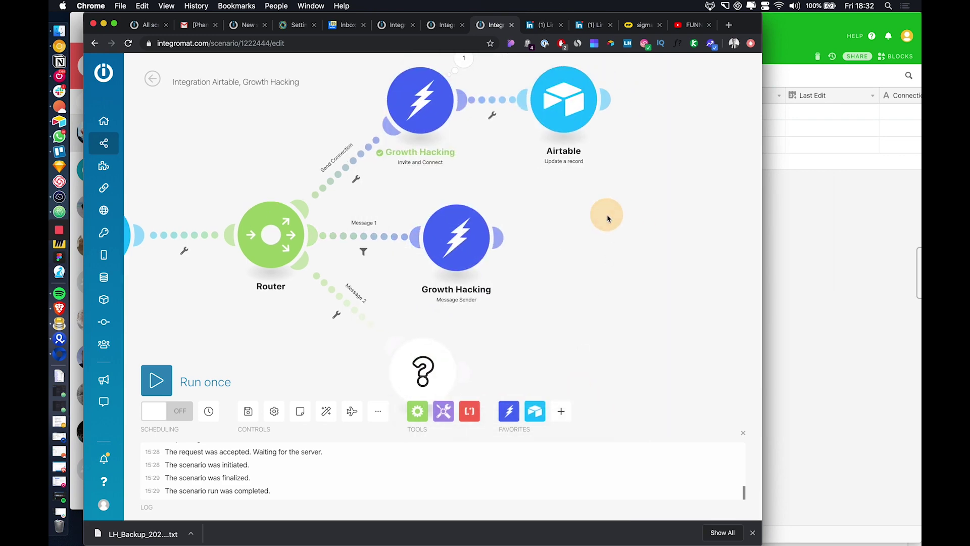
pyautogui.rightClick(558, 107)
pyautogui.click(587, 181)
pyautogui.click(572, 237)
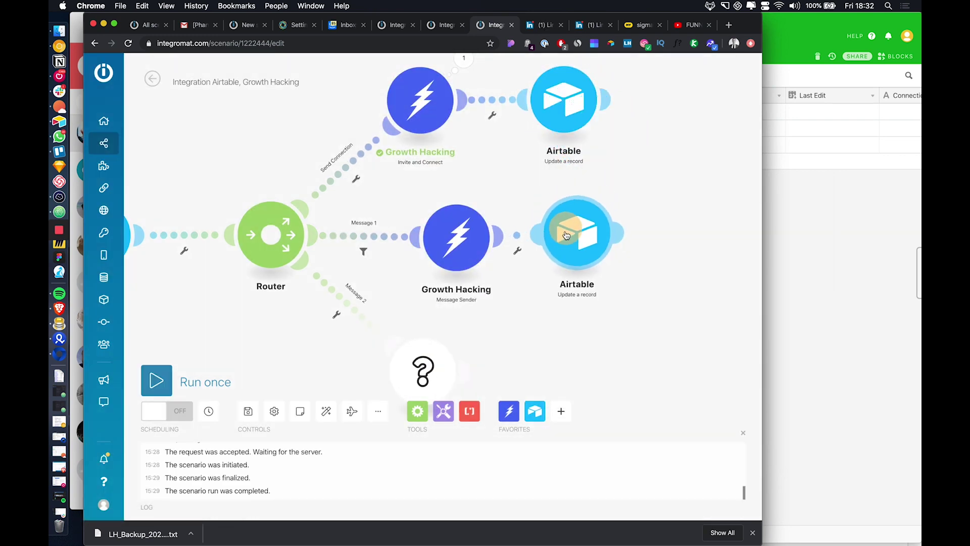
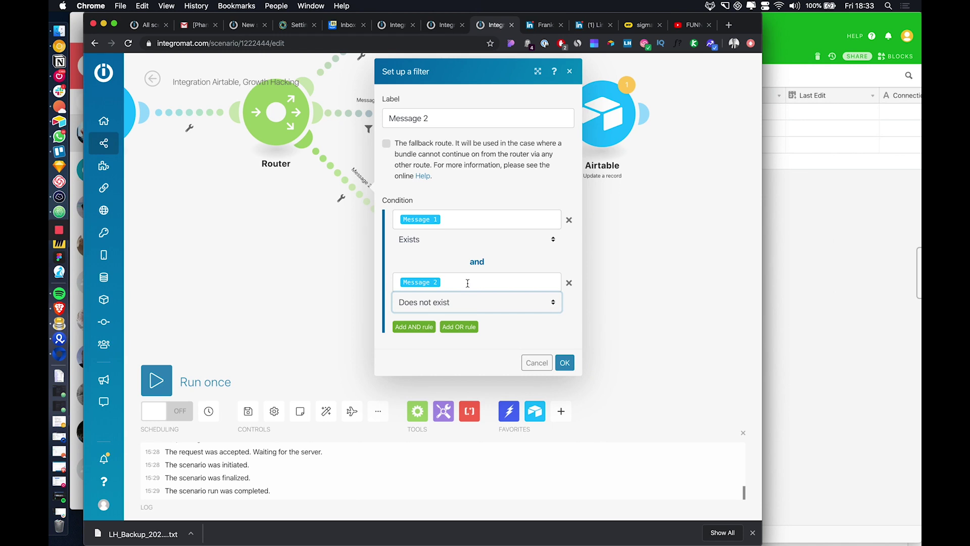
# Finish the Message 2 filter (Message 1 exists, Message 2 does not exist) and save it
pyautogui.click(834, 231)
pyautogui.hscroll(5, 695, 162)
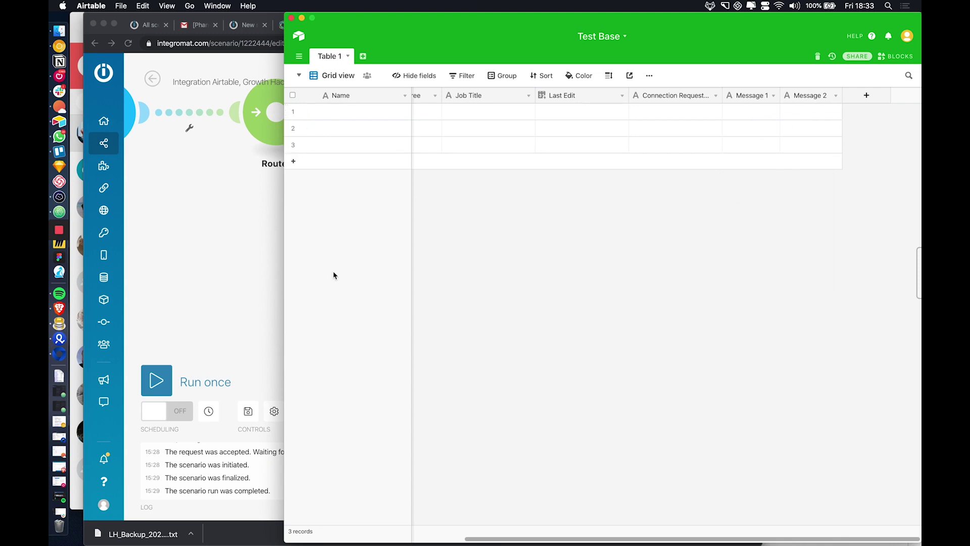
pyautogui.moveTo(252, 20); pyautogui.dragTo(241, 20)
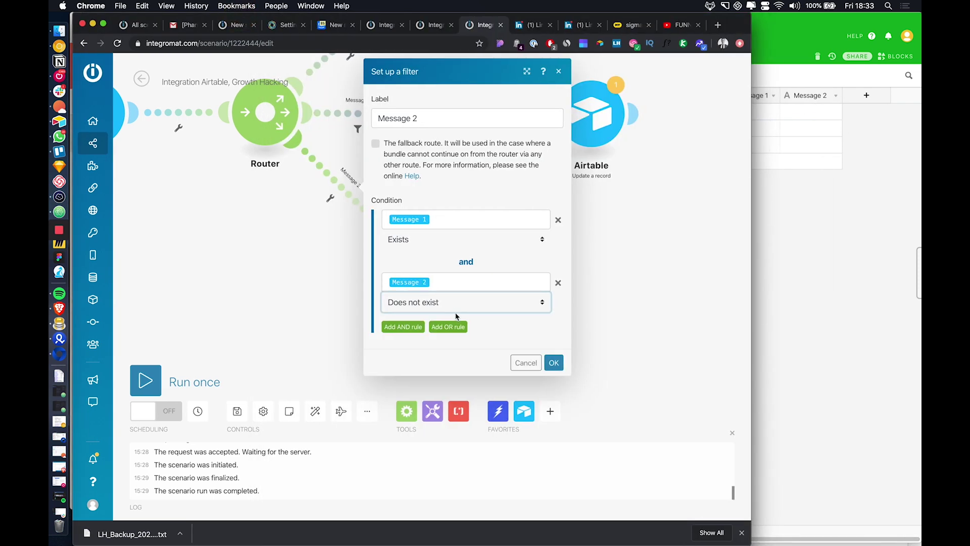
pyautogui.click(435, 282)
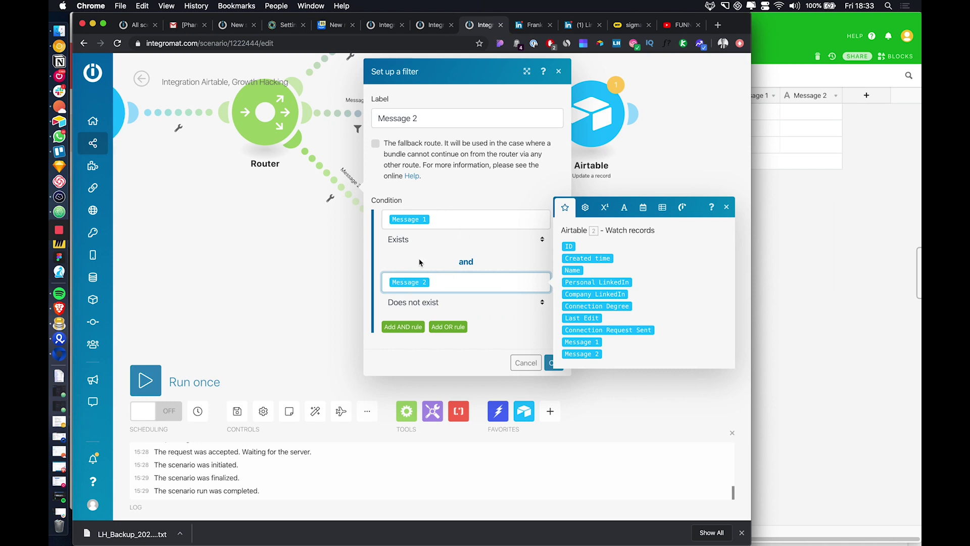
pyautogui.click(552, 362)
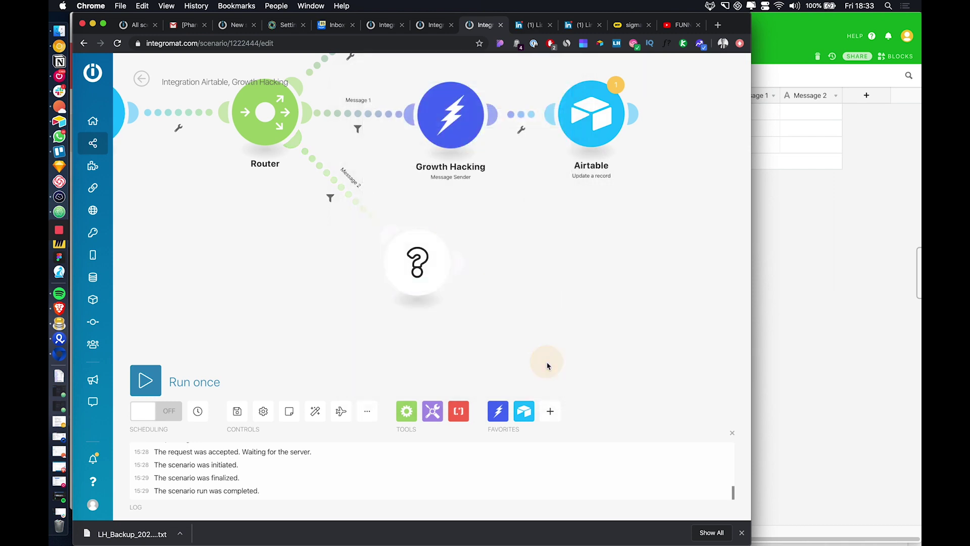
# Make the empty module on the Message 2 route a Growth Hacking Message Extractor
pyautogui.click(423, 268)
pyautogui.click(480, 220)
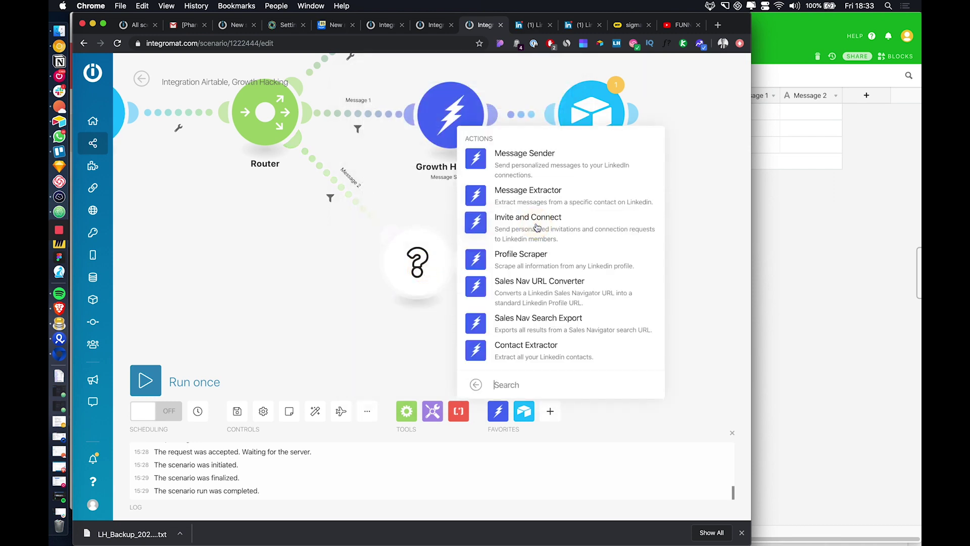
pyautogui.click(535, 198)
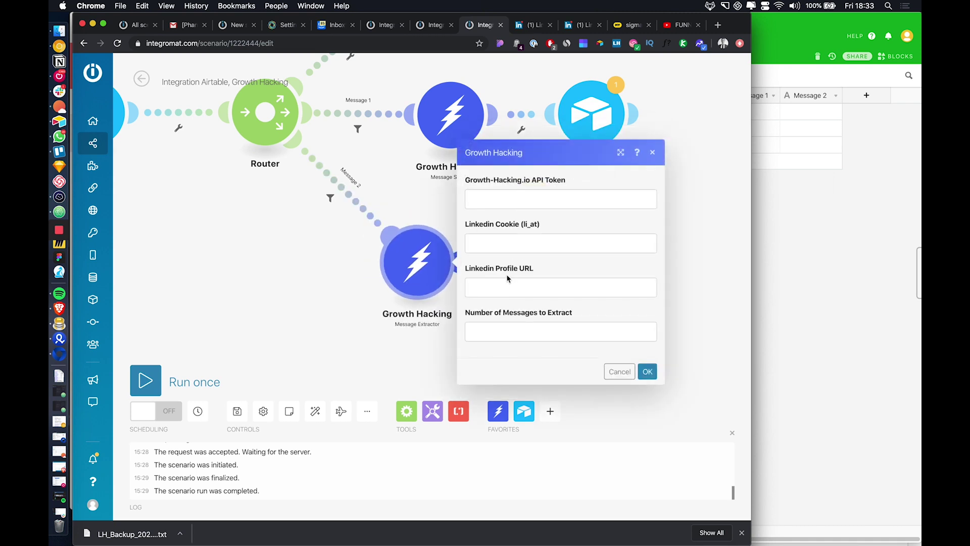
# Map Personal LinkedIn as the profile URL, fill the cookie and token, and extract 1 message
pyautogui.click(508, 297)
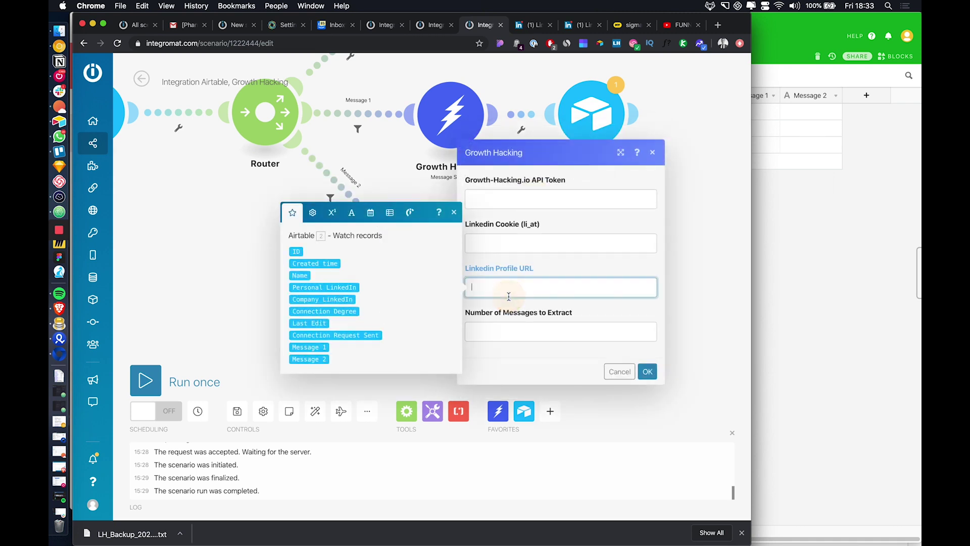
pyautogui.click(346, 287)
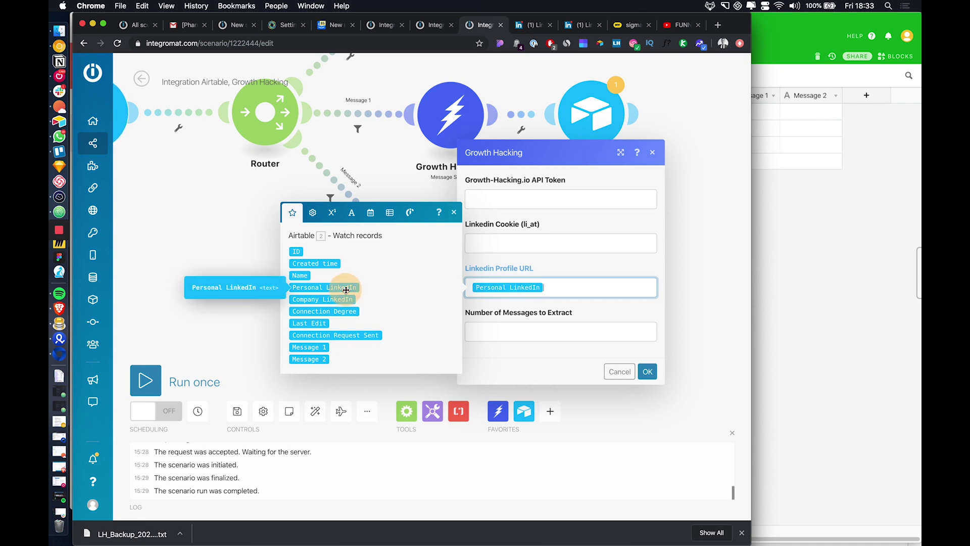
pyautogui.click(537, 248)
pyautogui.write('fasfasfas')
pyautogui.click(520, 199)
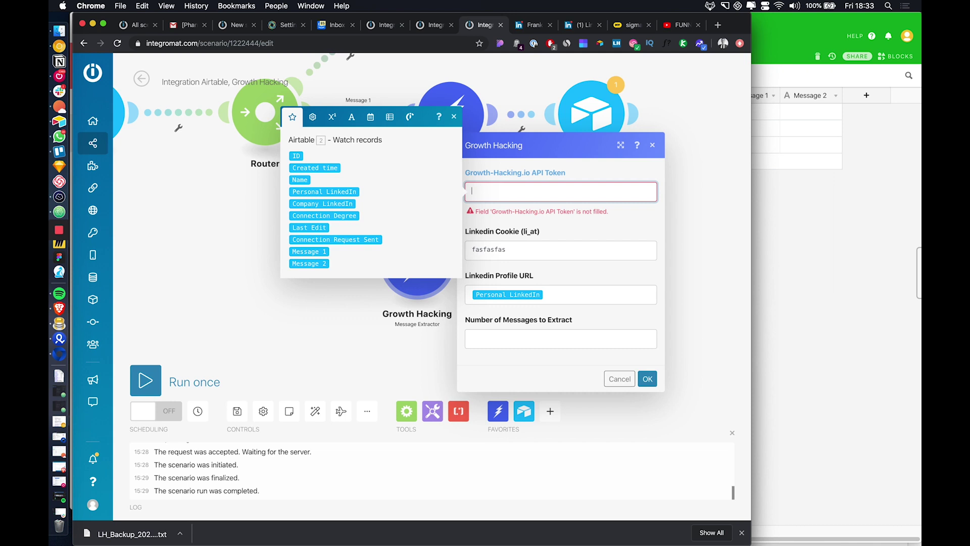
pyautogui.write('fasfdasfasf')
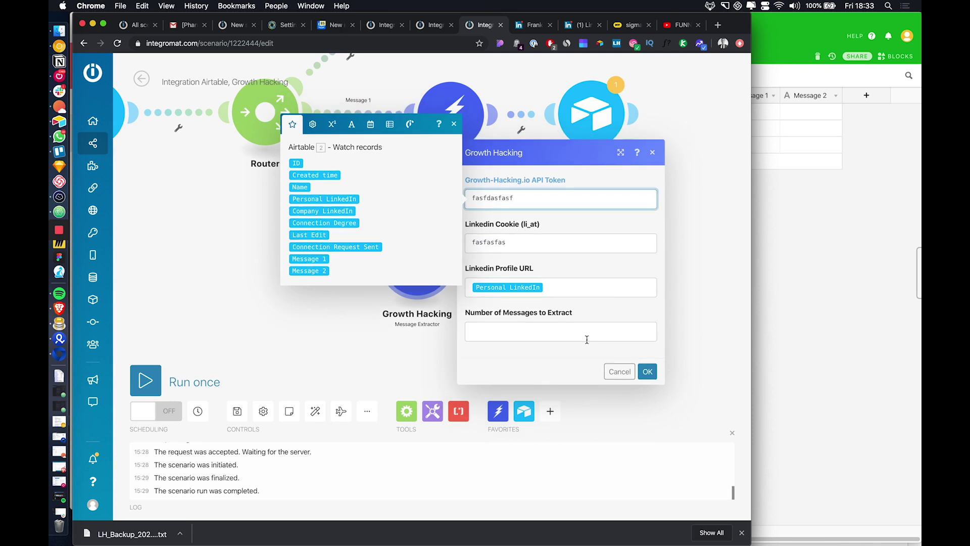
pyautogui.click(586, 334)
pyautogui.write('1')
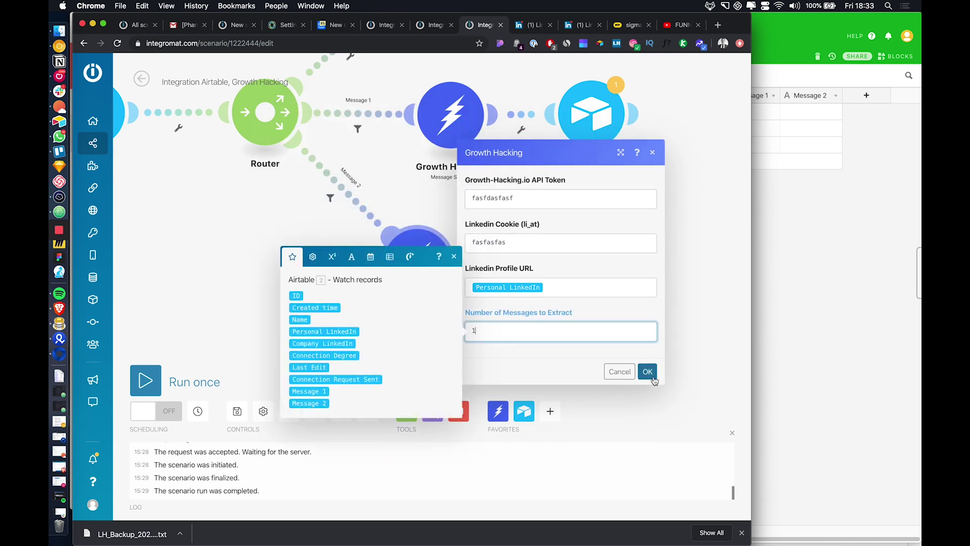
pyautogui.click(647, 372)
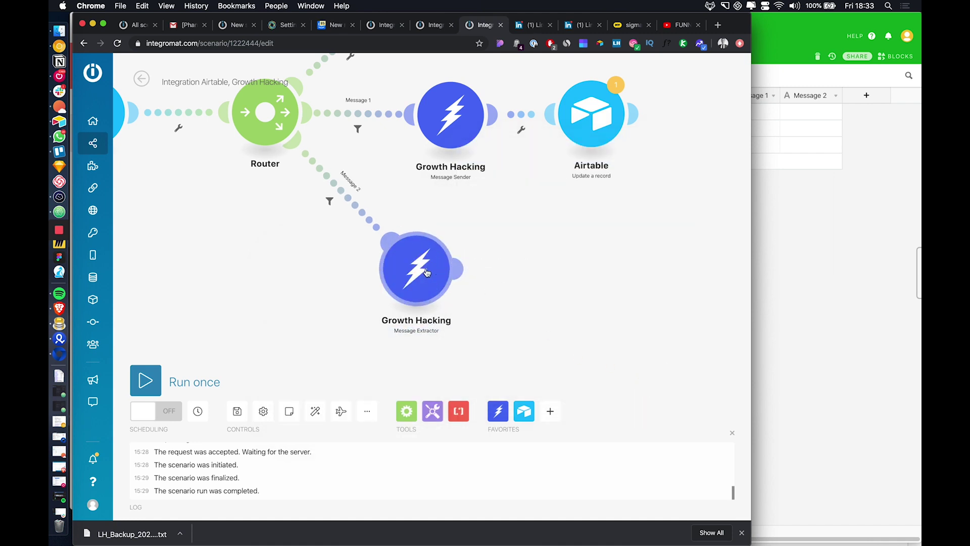
# Add a Growth Hacking Message Sender module after the Message Extractor
pyautogui.click(456, 267)
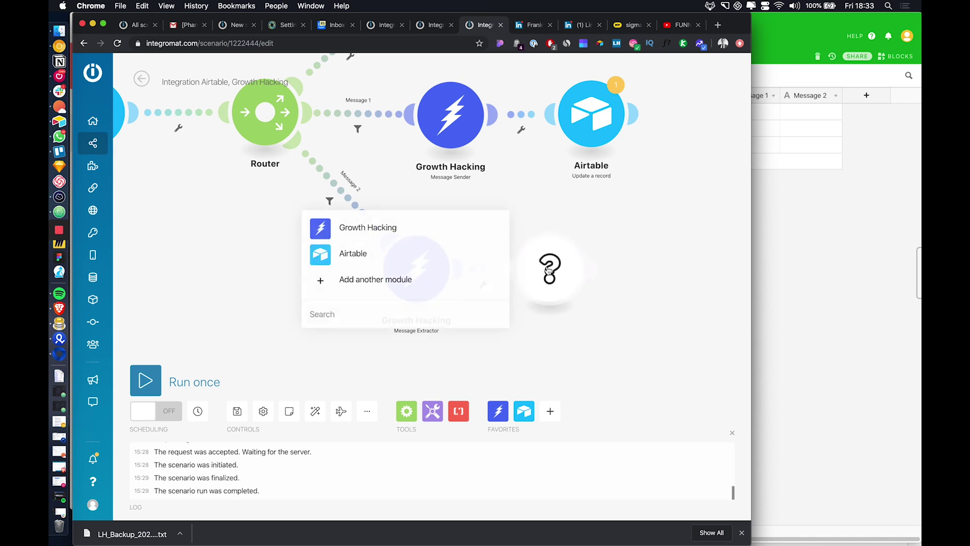
pyautogui.click(416, 225)
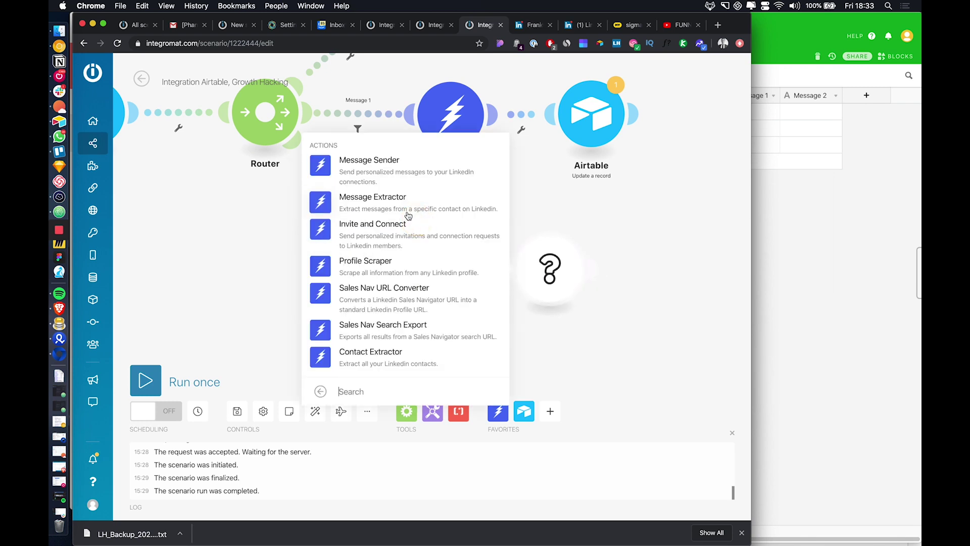
pyautogui.click(405, 172)
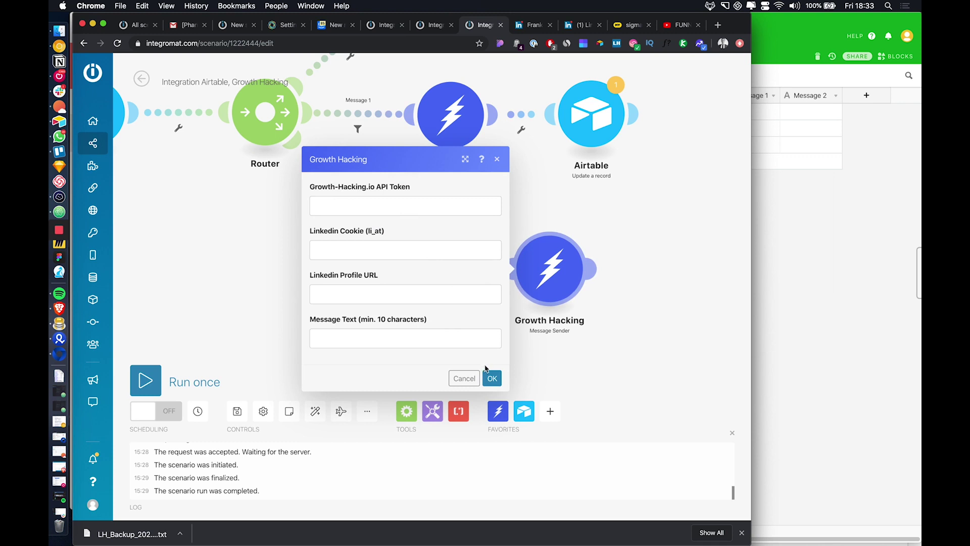
# Fill the Message Sender's token and cookie, map Personal LinkedIn, add message text, and save
pyautogui.click(409, 206)
pyautogui.write('fasfa')
pyautogui.click(379, 249)
pyautogui.write('asfasf')
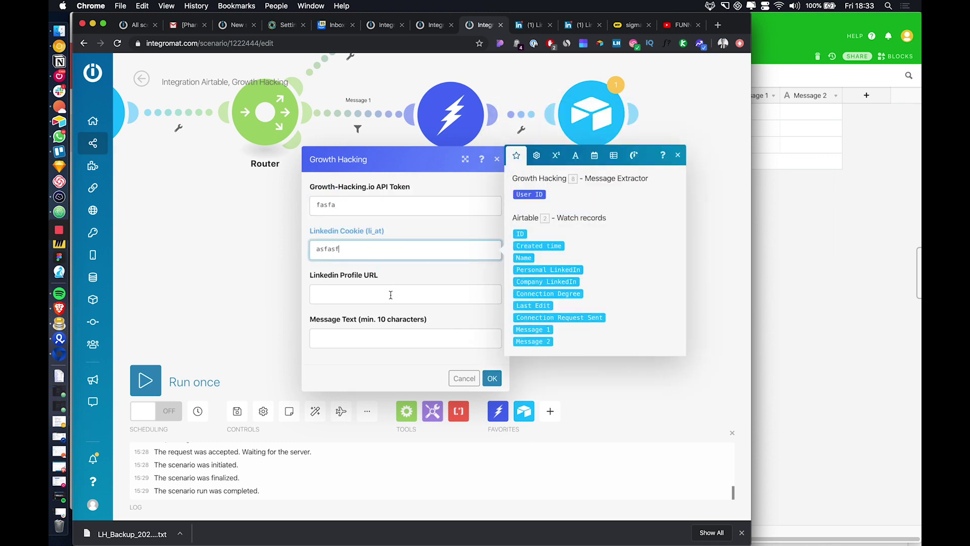
pyautogui.click(389, 294)
pyautogui.click(555, 314)
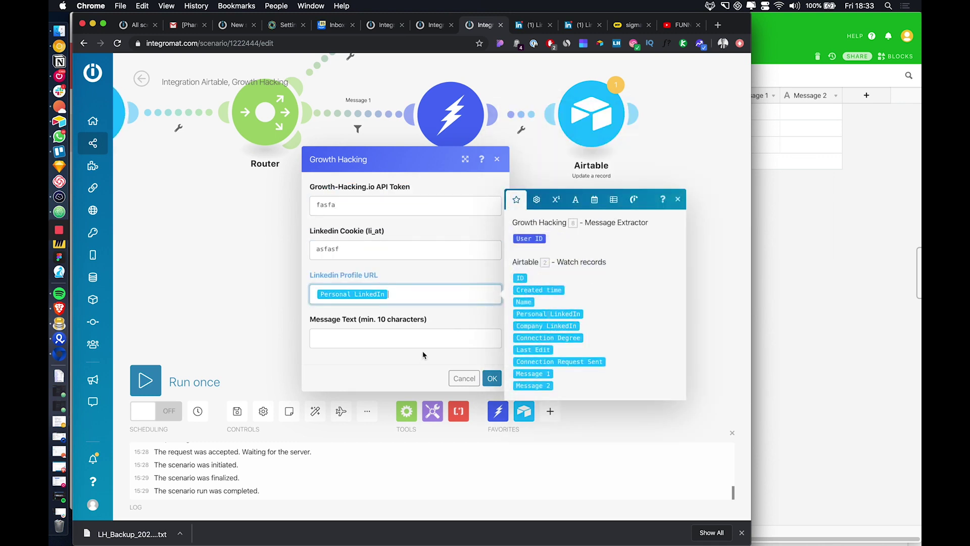
pyautogui.click(492, 379)
pyautogui.click(430, 337)
pyautogui.write('asfaf')
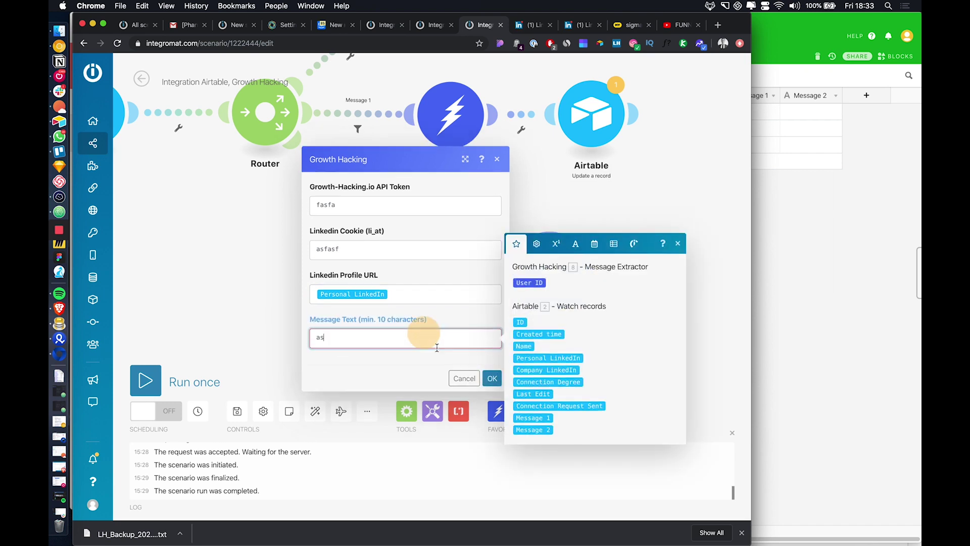
pyautogui.click(488, 379)
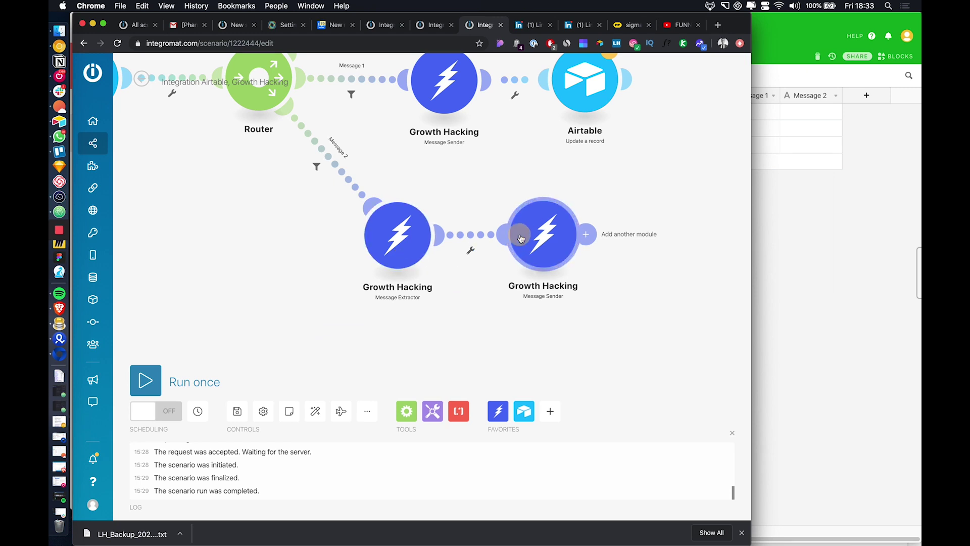
# Clone the Airtable update module and attach the copy after the second Message Sender
pyautogui.moveTo(525, 234); pyautogui.dragTo(541, 240)
pyautogui.click(602, 238)
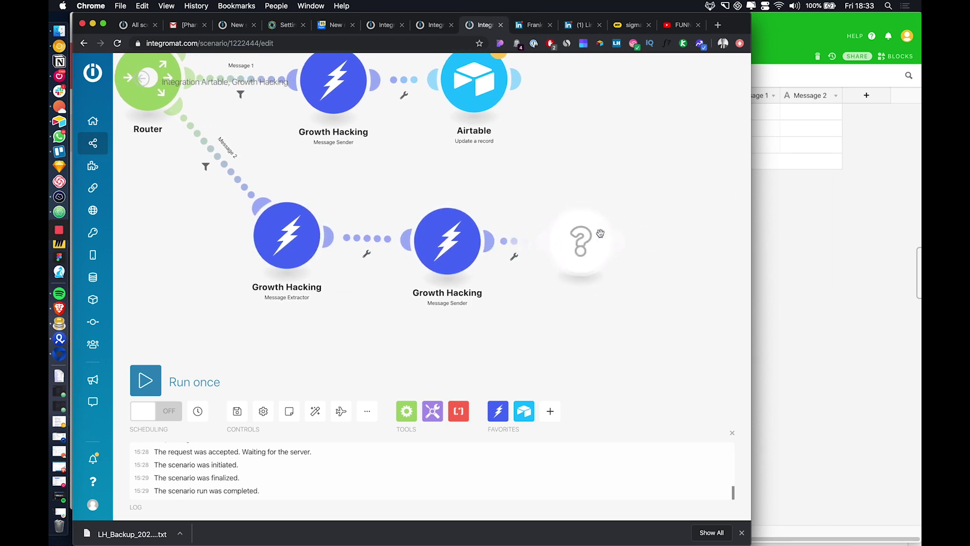
pyautogui.click(616, 178)
pyautogui.rightClick(479, 105)
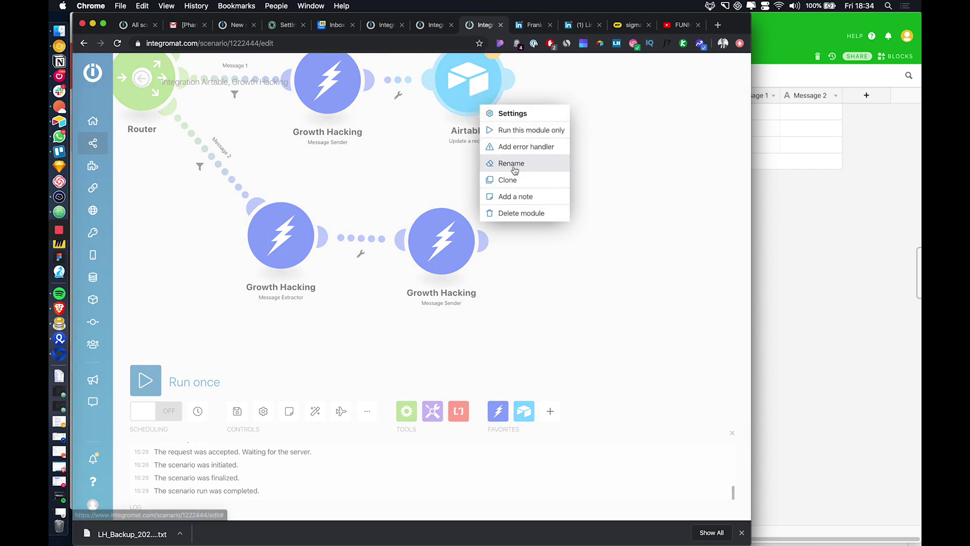
pyautogui.click(508, 180)
pyautogui.click(543, 237)
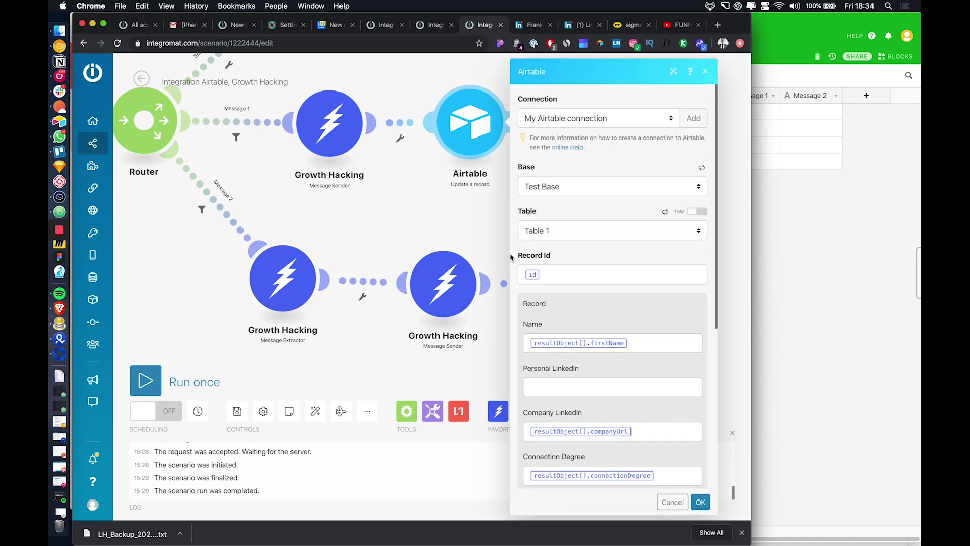
# In the clone, clear the Name, Company LinkedIn, Connection Degree and Job Title mappings
pyautogui.scroll(-1, 605, 231)
pyautogui.click(661, 303)
pyautogui.press('BackSpace')
pyautogui.scroll(-1, 659, 324)
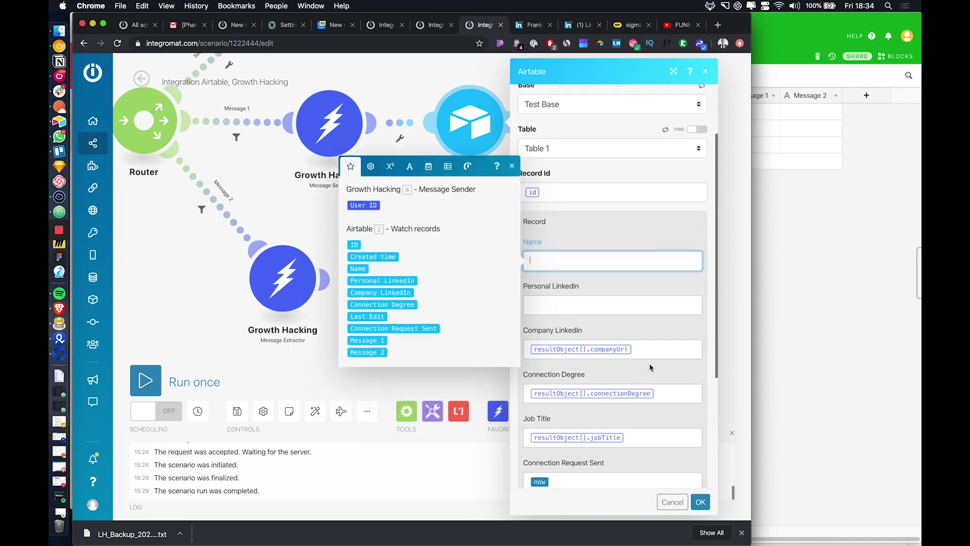
pyautogui.click(658, 341)
pyautogui.press('BackSpace')
pyautogui.click(668, 388)
pyautogui.press('BackSpace')
pyautogui.click(662, 432)
pyautogui.press('BackSpace')
pyautogui.scroll(-3, 652, 422)
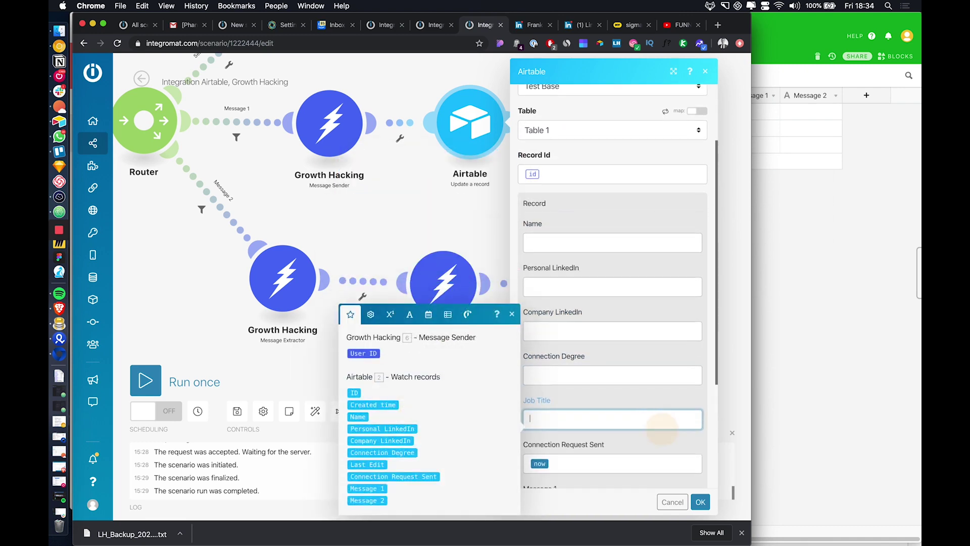
# Replace the clone's Message 1 value 'sent' with the now timestamp and save it
pyautogui.click(583, 302)
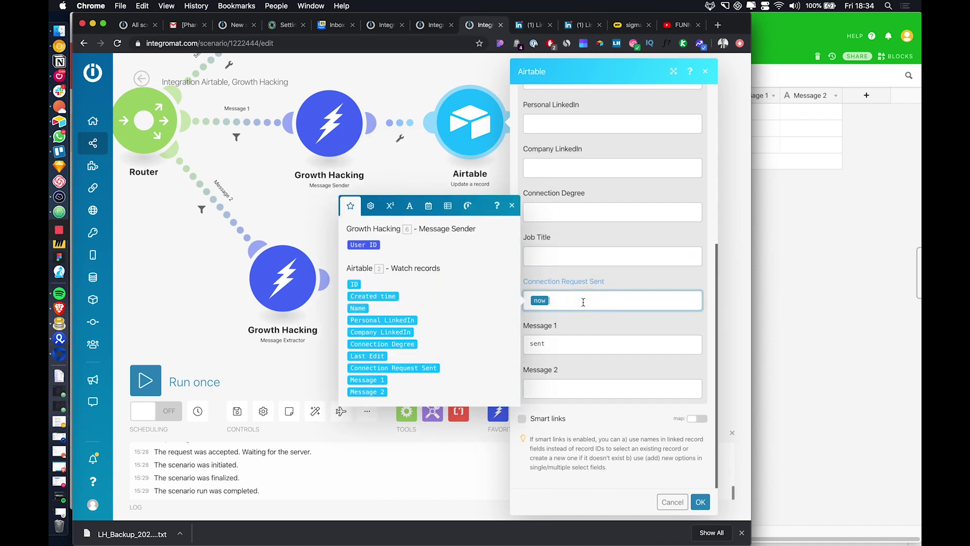
pyautogui.click(582, 345)
pyautogui.press('BackSpace')
pyautogui.press('BackSpace')
pyautogui.press('BackSpace')
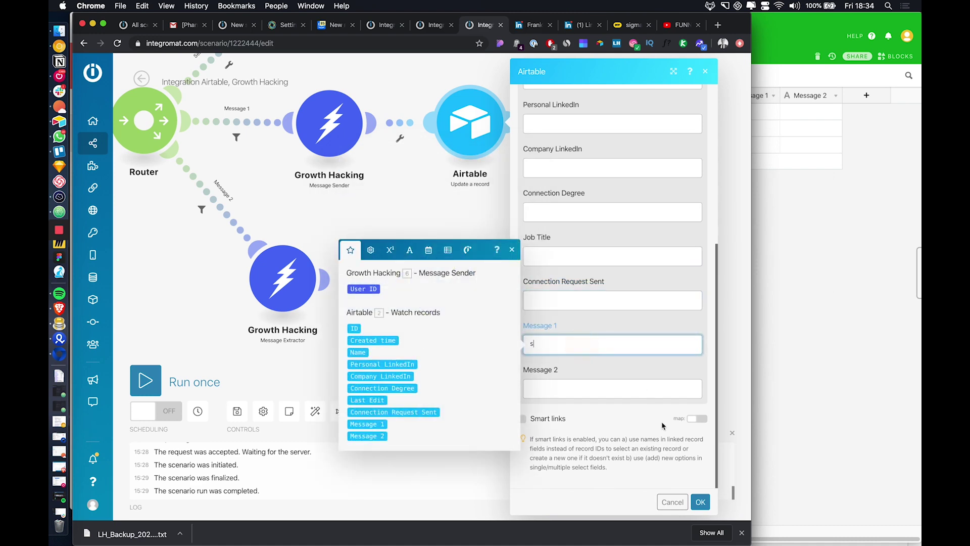
pyautogui.click(448, 250)
pyautogui.click(468, 250)
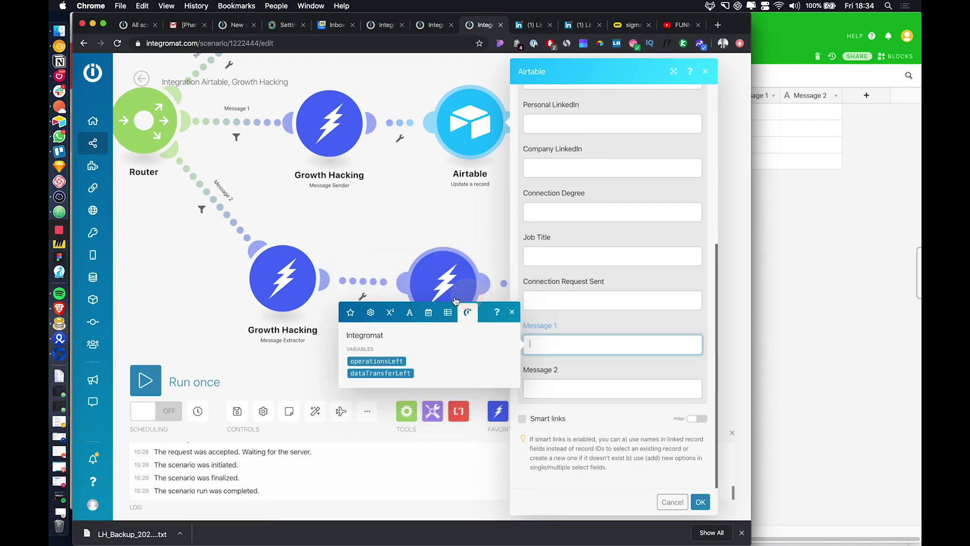
pyautogui.click(429, 311)
pyautogui.click(356, 342)
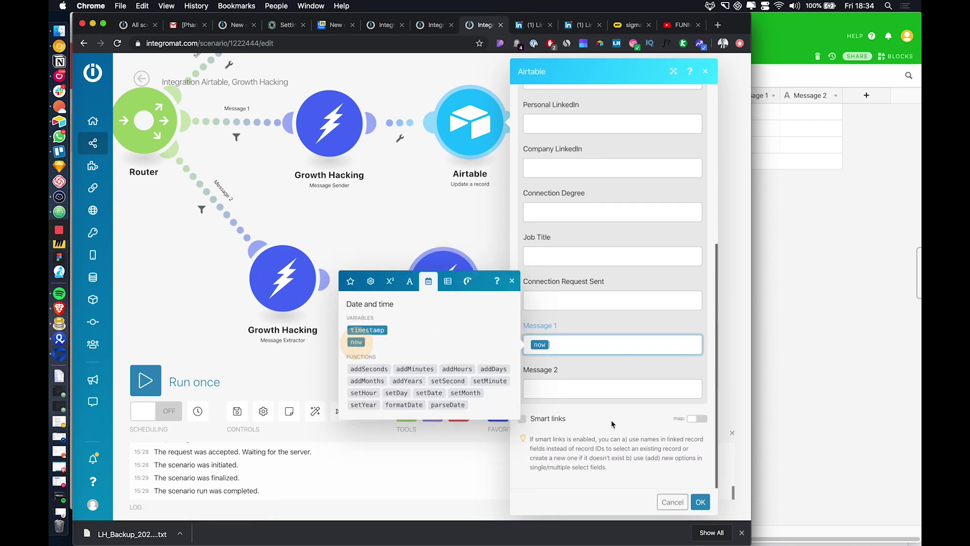
pyautogui.click(700, 502)
# In the lower Airtable module, clear the Name, Company LinkedIn, Connection Degree and Job Title mappings
pyautogui.click(577, 288)
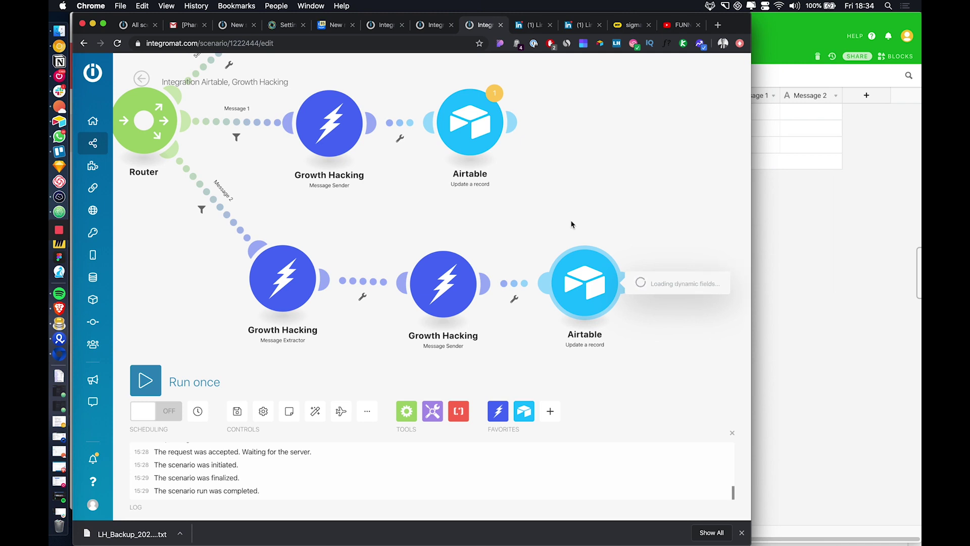
pyautogui.scroll(-3, 475, 303)
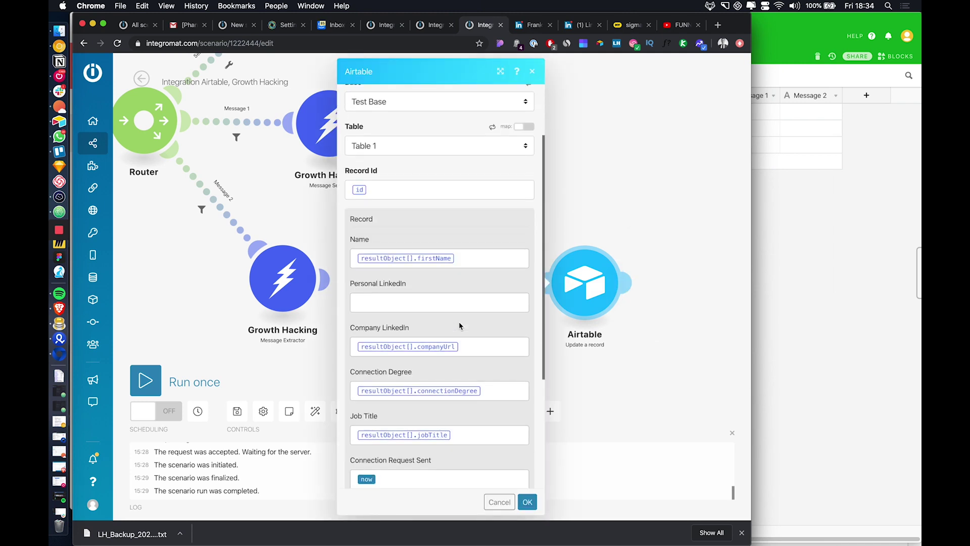
pyautogui.click(470, 252)
pyautogui.press('BackSpace')
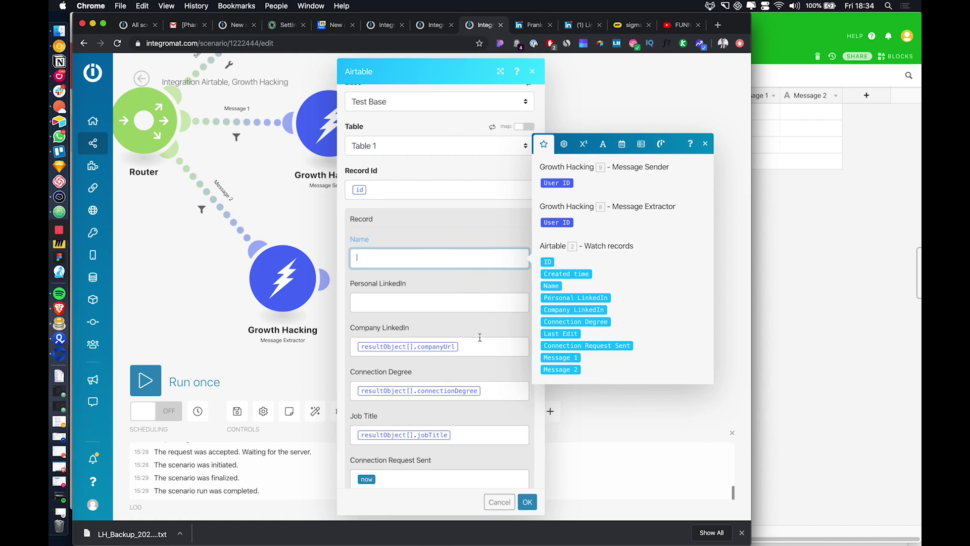
pyautogui.click(480, 347)
pyautogui.press('BackSpace')
pyautogui.click(493, 390)
pyautogui.press('BackSpace')
pyautogui.click(480, 439)
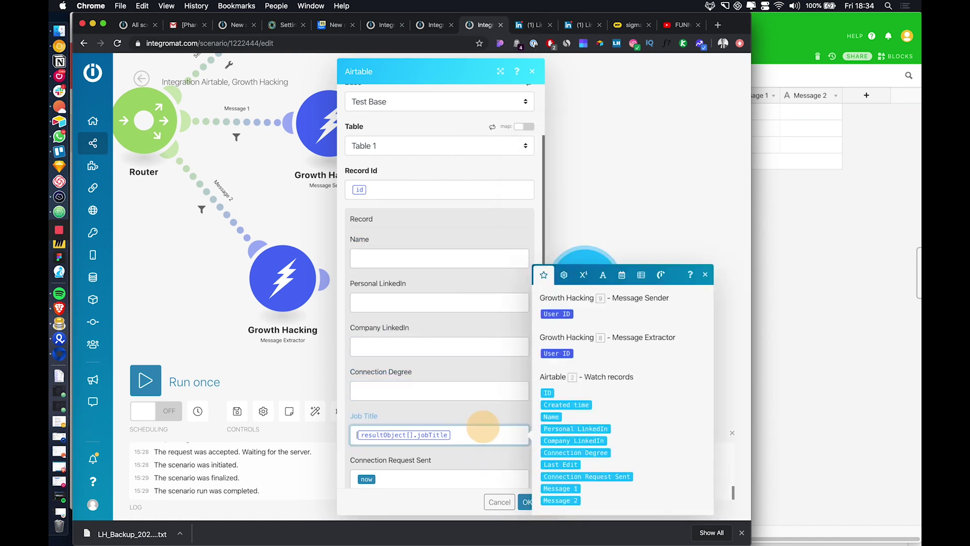
pyautogui.scroll(-3, 482, 405)
pyautogui.press('BackSpace')
pyautogui.scroll(-3, 473, 377)
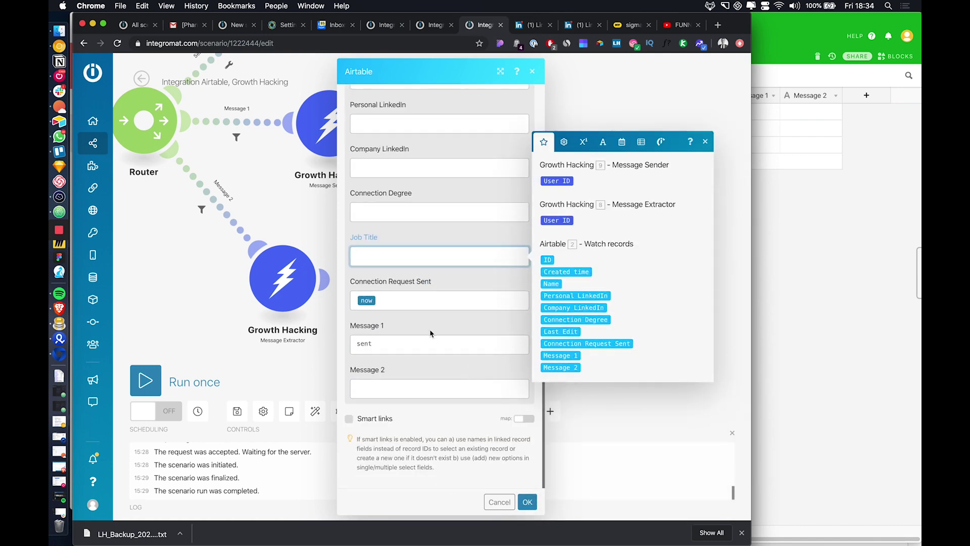
# Move 'sent' from Message 1 to Message 2 and map the watched record's ID into Record Id
pyautogui.tripleClick(430, 344)
pyautogui.press('super+x')
pyautogui.click(450, 390)
pyautogui.press('super+v')
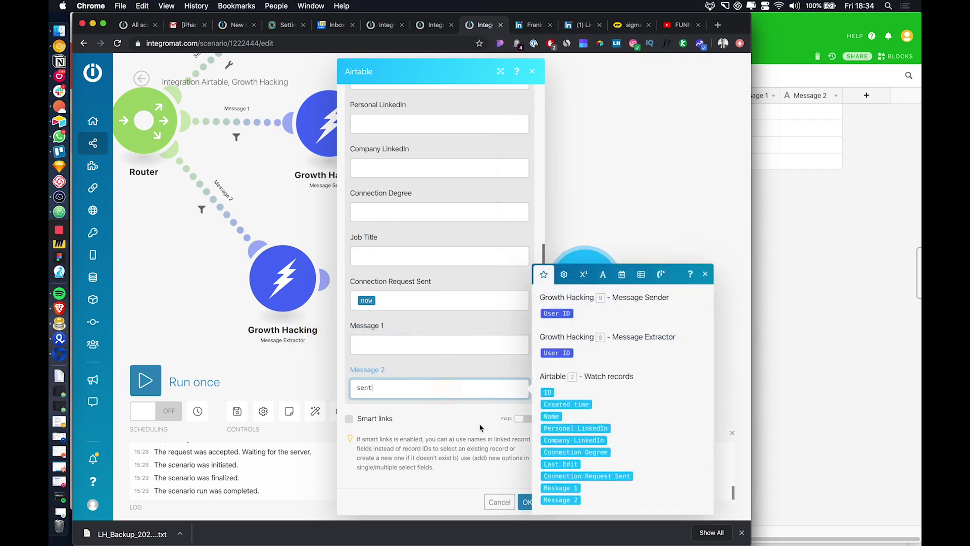
pyautogui.scroll(10, 487, 403)
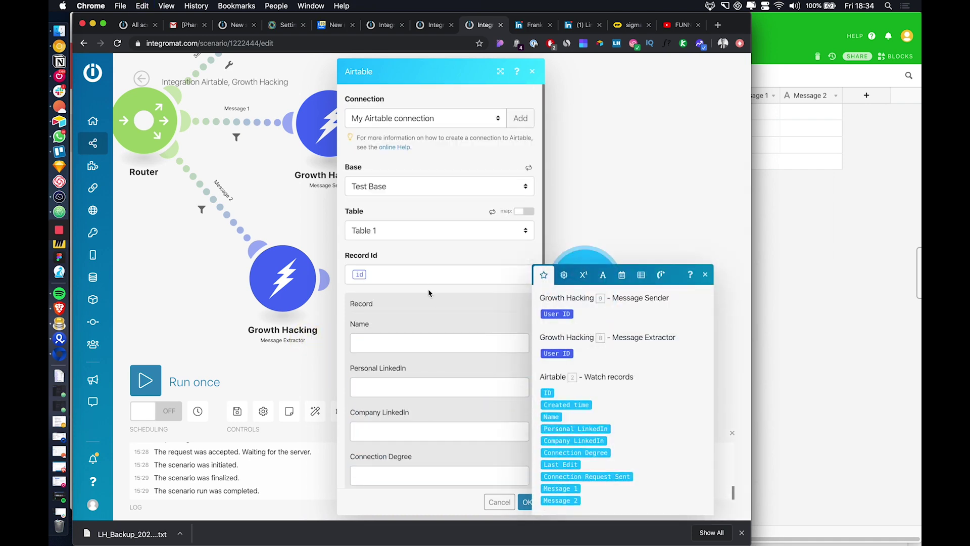
pyautogui.click(427, 277)
pyautogui.press('BackSpace')
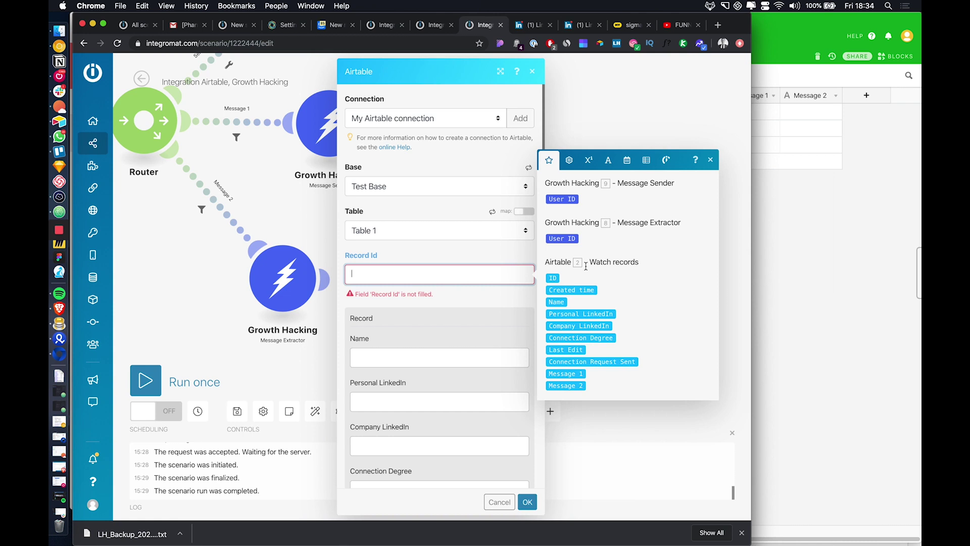
pyautogui.click(553, 277)
pyautogui.click(527, 501)
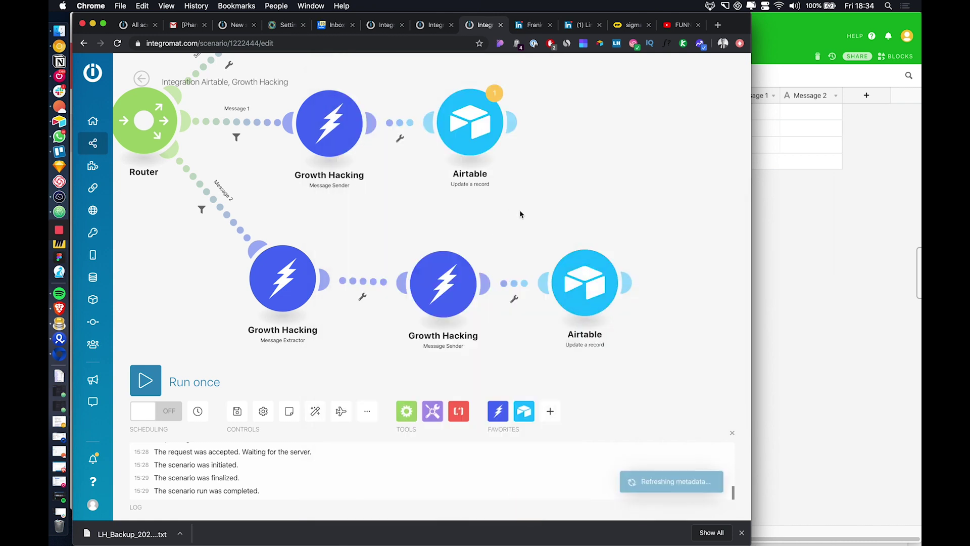
# Map the watched record's ID into Record Id of the Message 1 branch's Airtable update
pyautogui.click(471, 151)
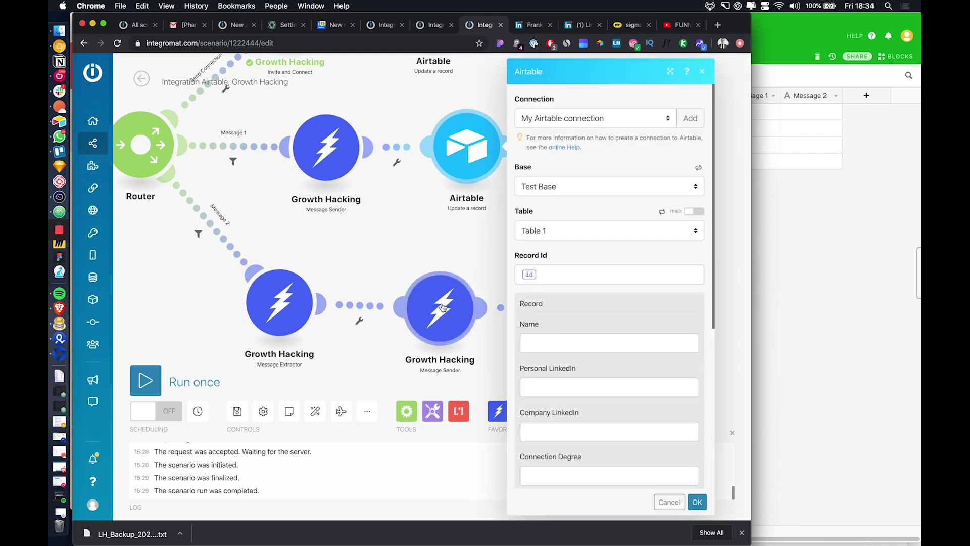
pyautogui.click(556, 276)
pyautogui.click(348, 259)
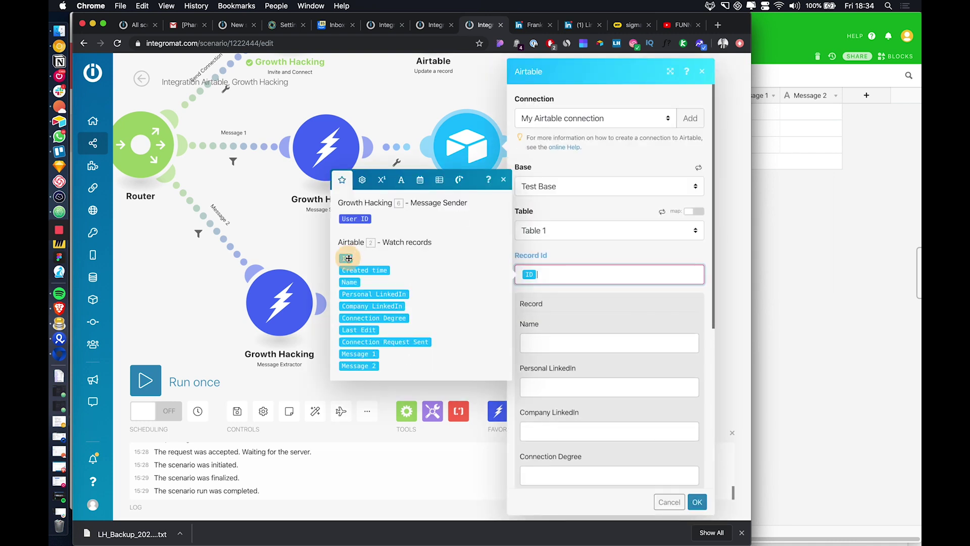
pyautogui.click(697, 502)
# Line up the lower branch's Message Sender and Airtable modules on the canvas
pyautogui.moveTo(580, 245); pyautogui.dragTo(634, 217)
pyautogui.click(488, 291)
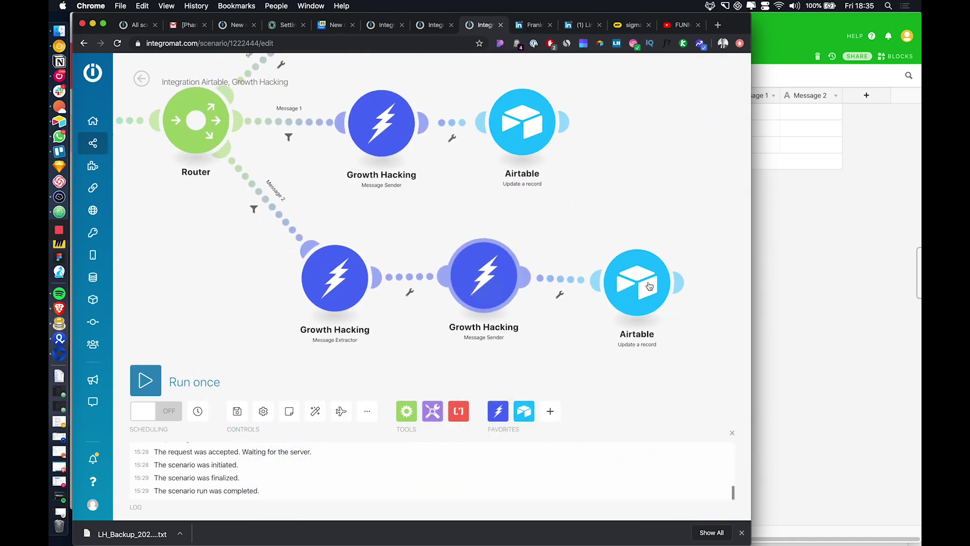
pyautogui.moveTo(642, 302); pyautogui.dragTo(626, 295)
pyautogui.moveTo(494, 298); pyautogui.dragTo(480, 303)
pyautogui.moveTo(641, 305); pyautogui.dragTo(627, 310)
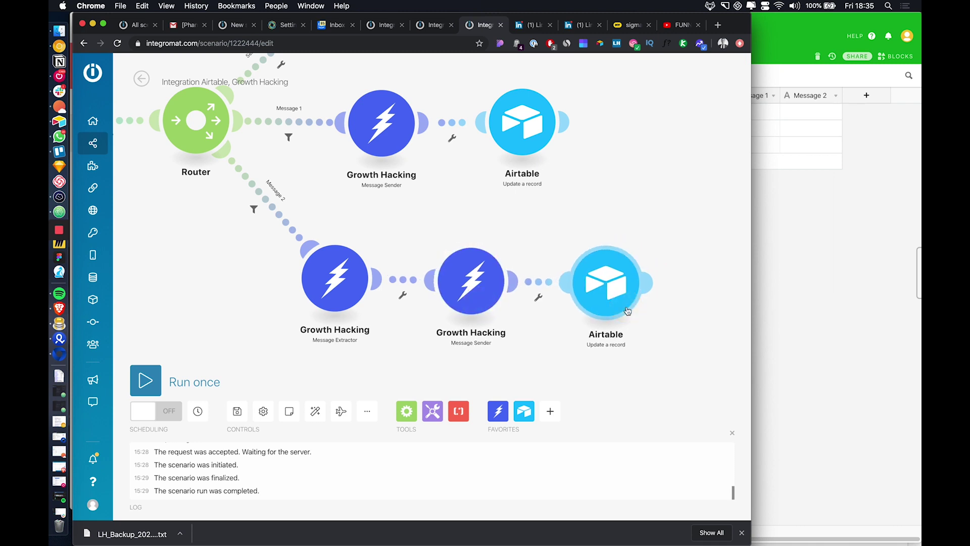
pyautogui.scroll(-3, 635, 210)
# Search LinkedIn for "growth hacking"
pyautogui.click(756, 193)
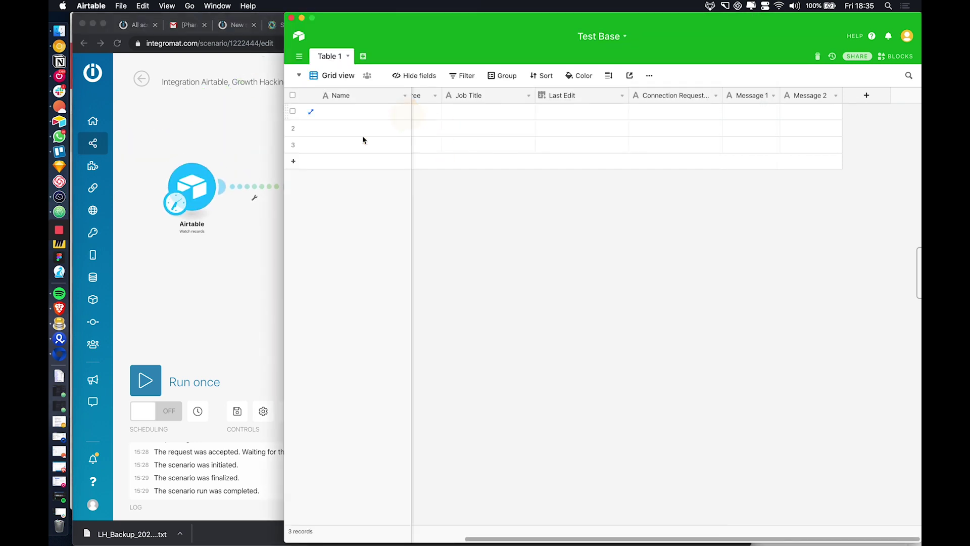
pyautogui.click(243, 230)
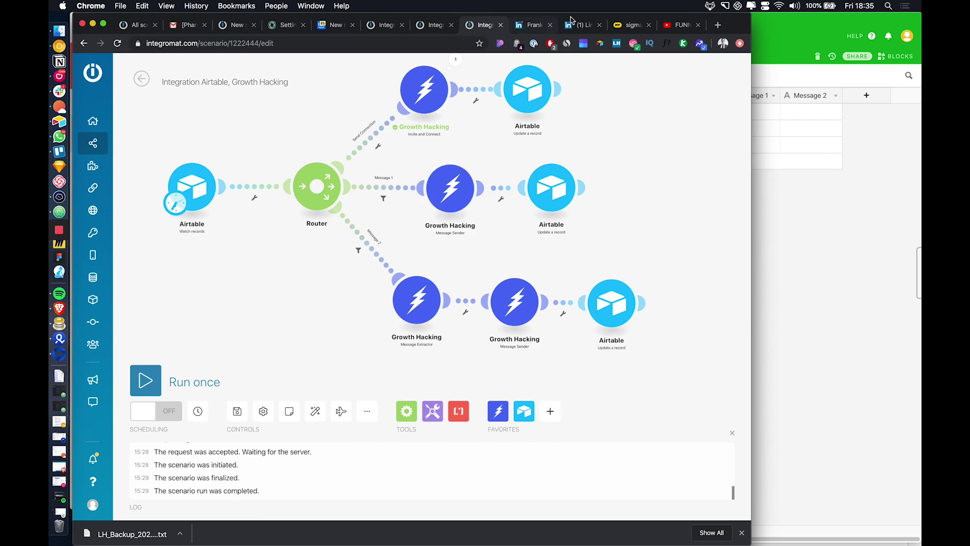
pyautogui.click(571, 20)
pyautogui.click(257, 66)
pyautogui.write('"gr')
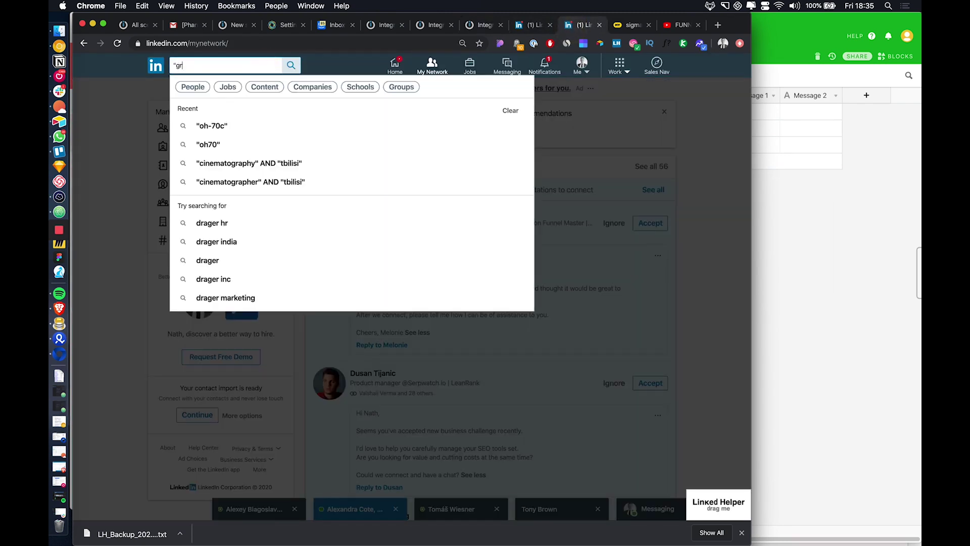
pyautogui.write('owth hacking"')
pyautogui.press('Return')
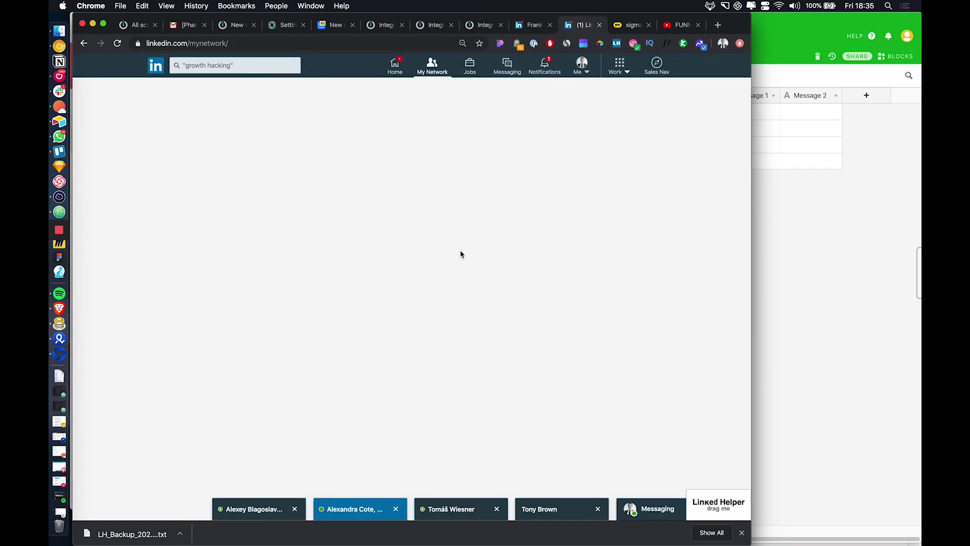
# Paste the first result's profile link into row 1's Personal LinkedIn and widen that column
pyautogui.click(850, 211)
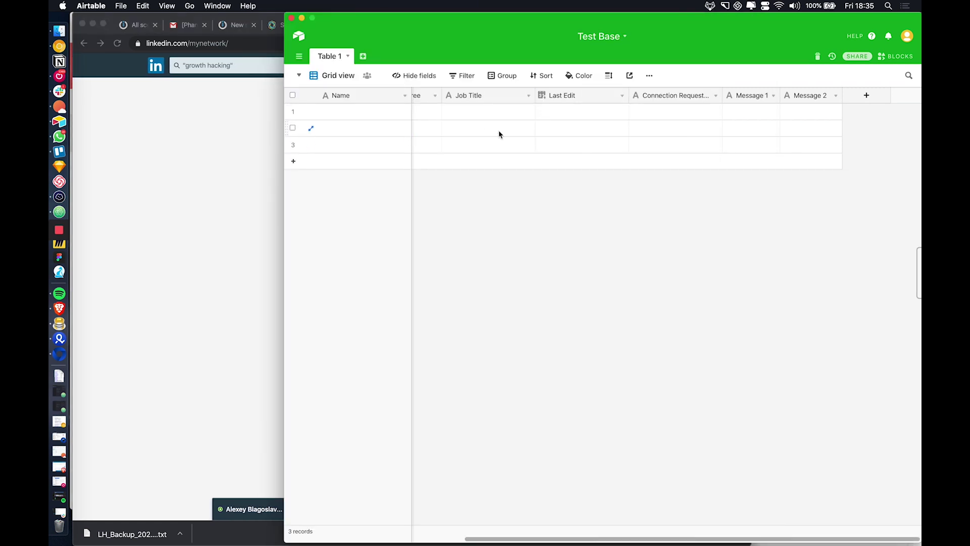
pyautogui.hscroll(-5, 498, 134)
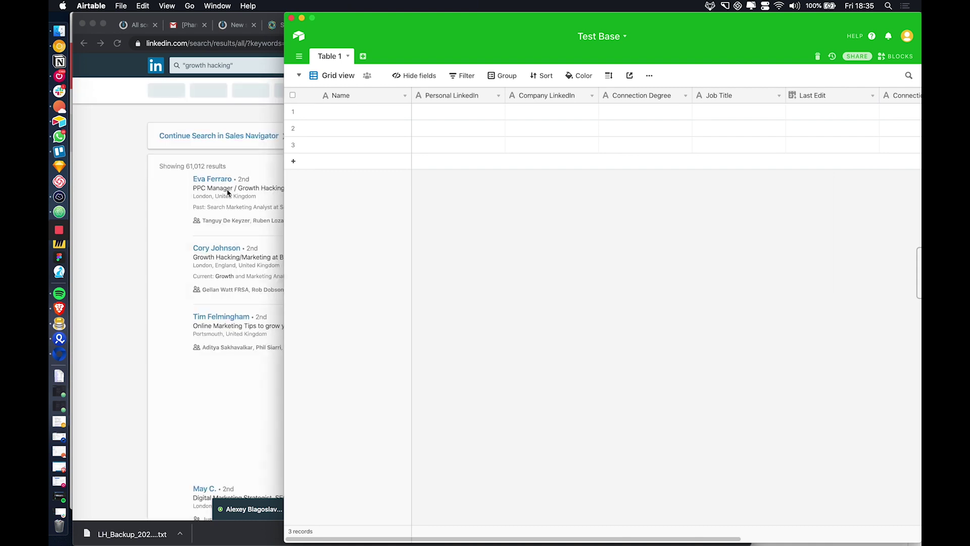
pyautogui.click(226, 194)
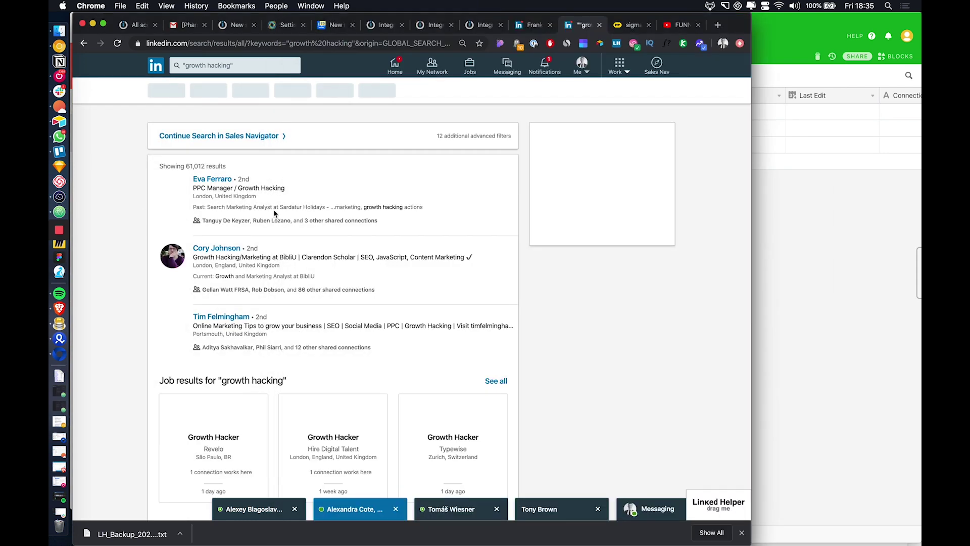
pyautogui.rightClick(214, 183)
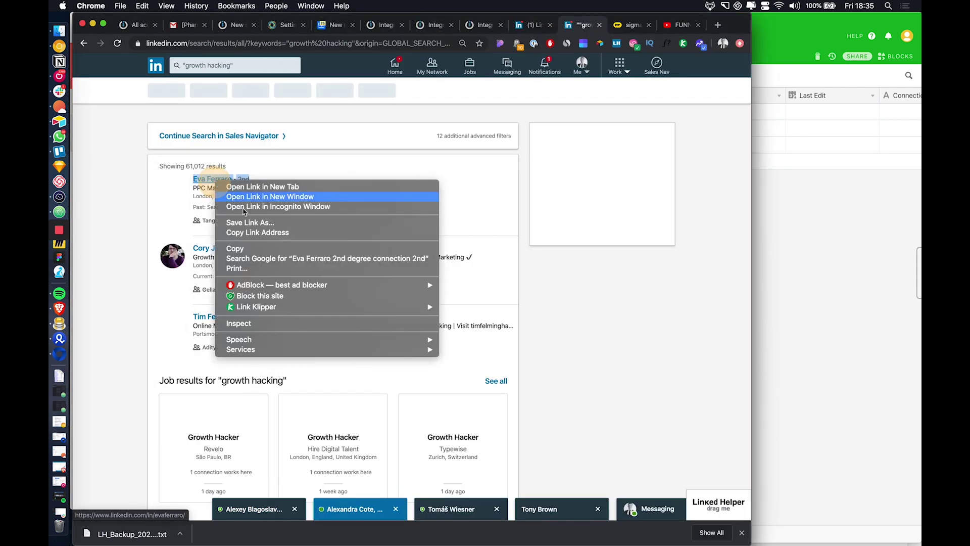
pyautogui.click(228, 233)
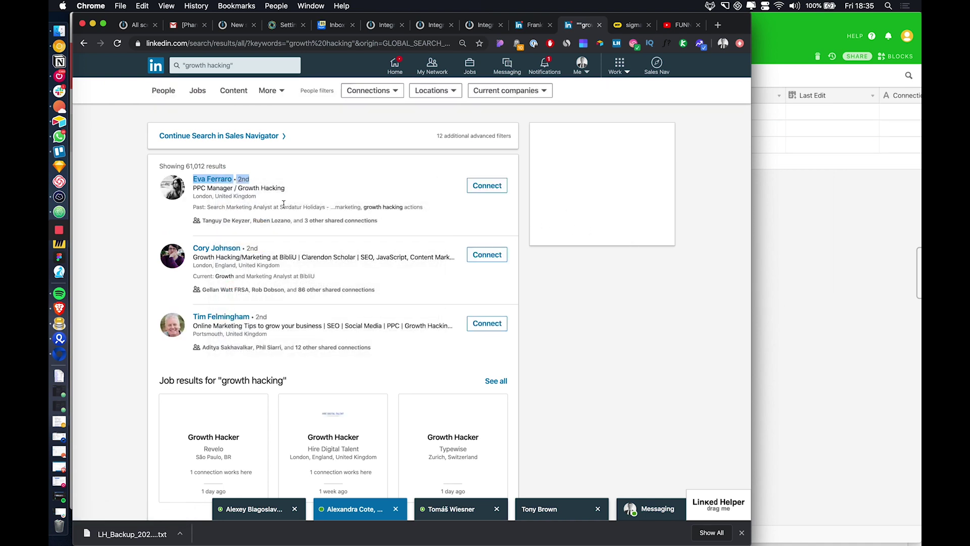
pyautogui.click(776, 313)
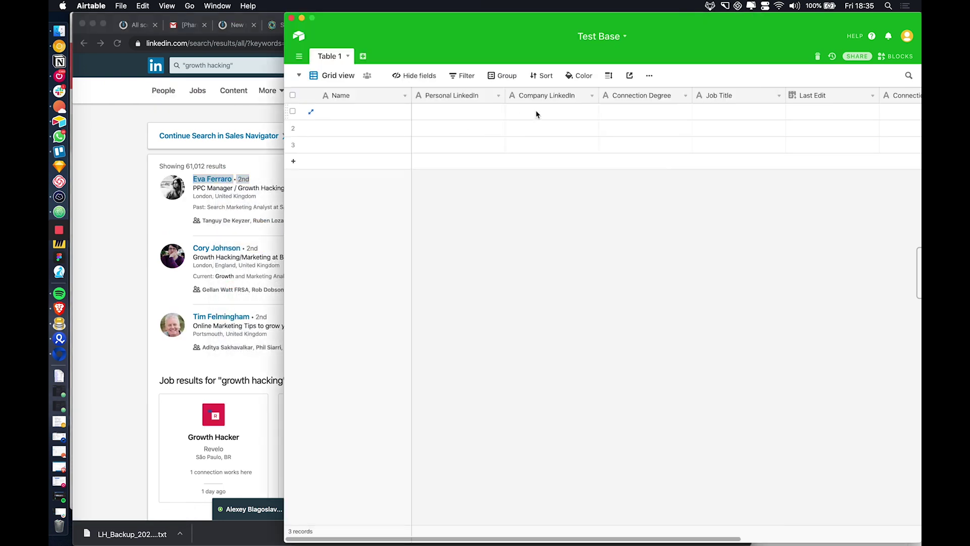
pyautogui.click(446, 111)
pyautogui.press('super+v')
pyautogui.moveTo(506, 95); pyautogui.dragTo(608, 95)
# Paste the second result's profile link into row 2's Personal LinkedIn cell
pyautogui.click(157, 281)
pyautogui.scroll(-10, 243, 313)
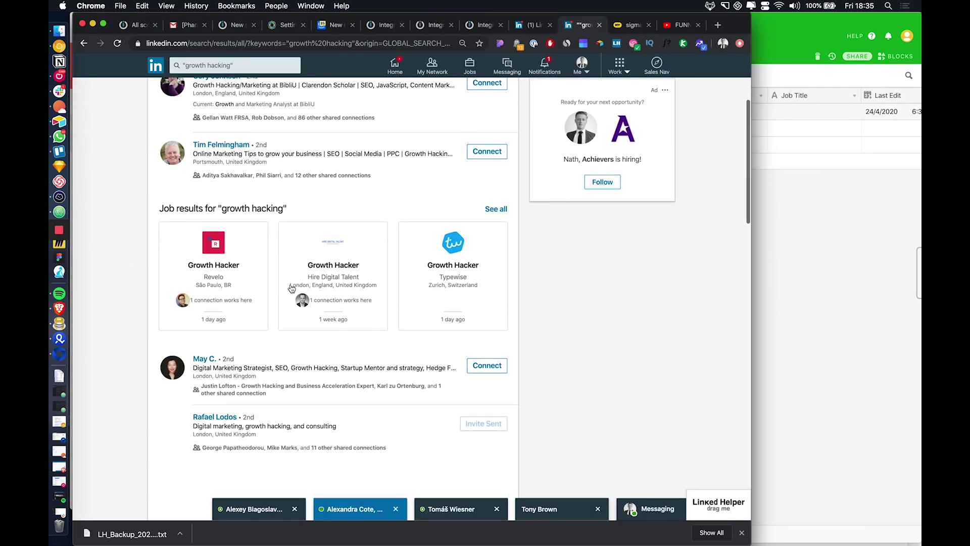
pyautogui.scroll(-10, 243, 335)
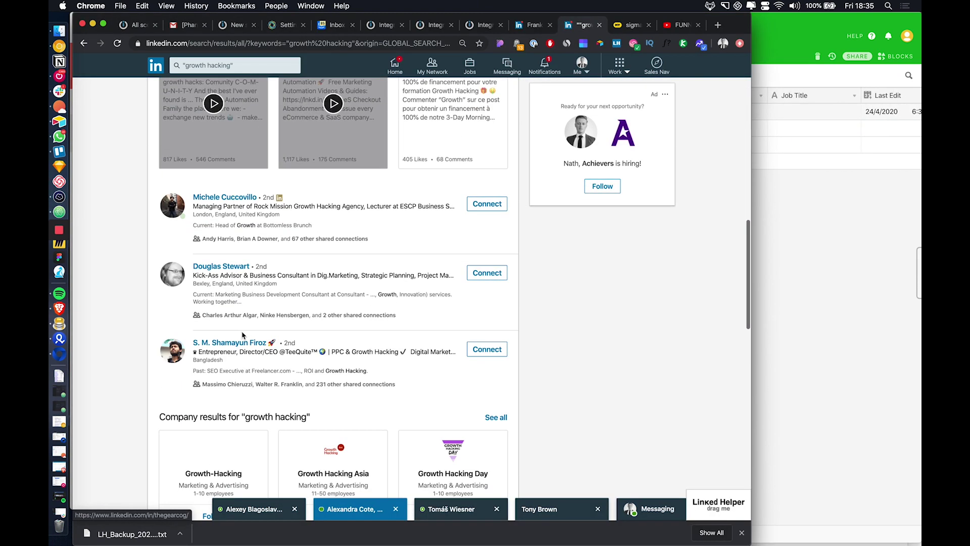
pyautogui.scroll(-5, 242, 335)
pyautogui.scroll(20, 232, 293)
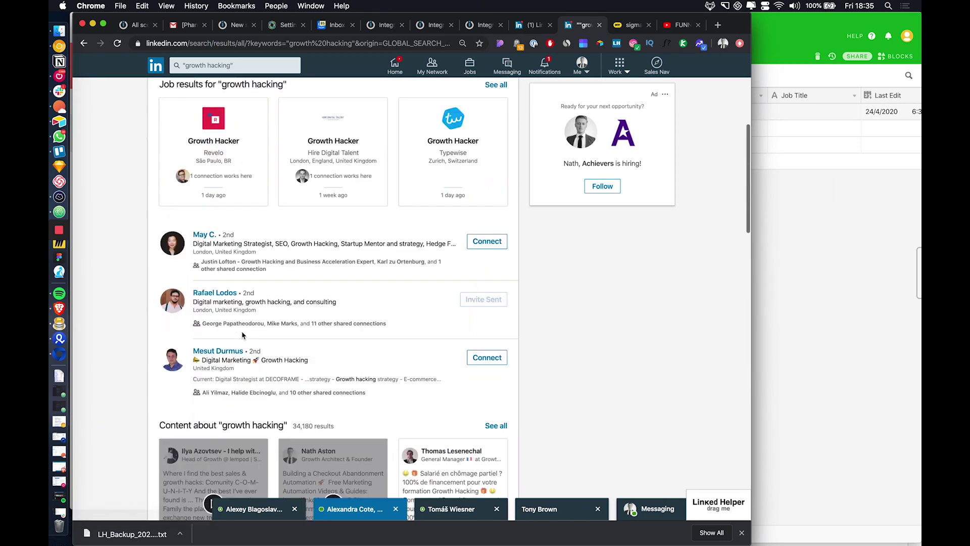
pyautogui.rightClick(219, 247)
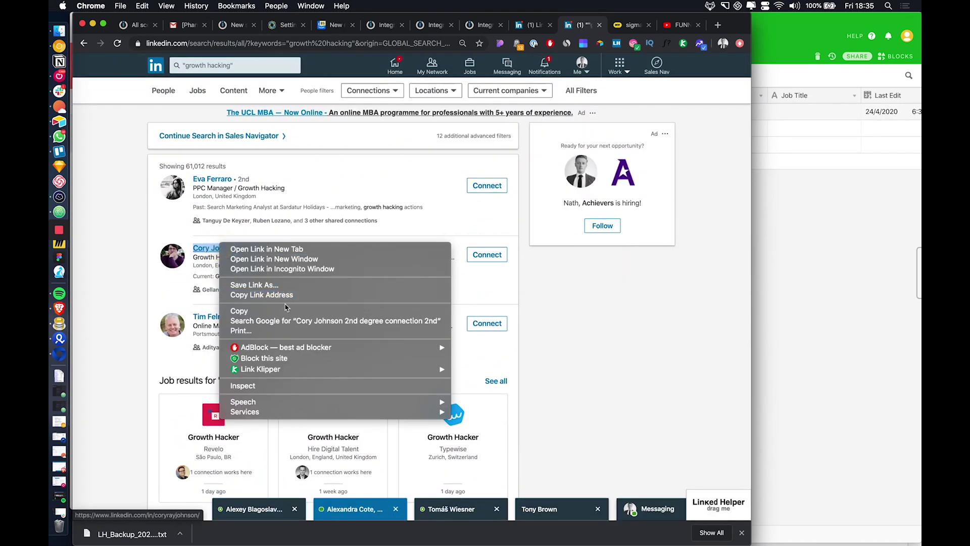
pyautogui.click(277, 293)
pyautogui.click(853, 166)
pyautogui.click(493, 137)
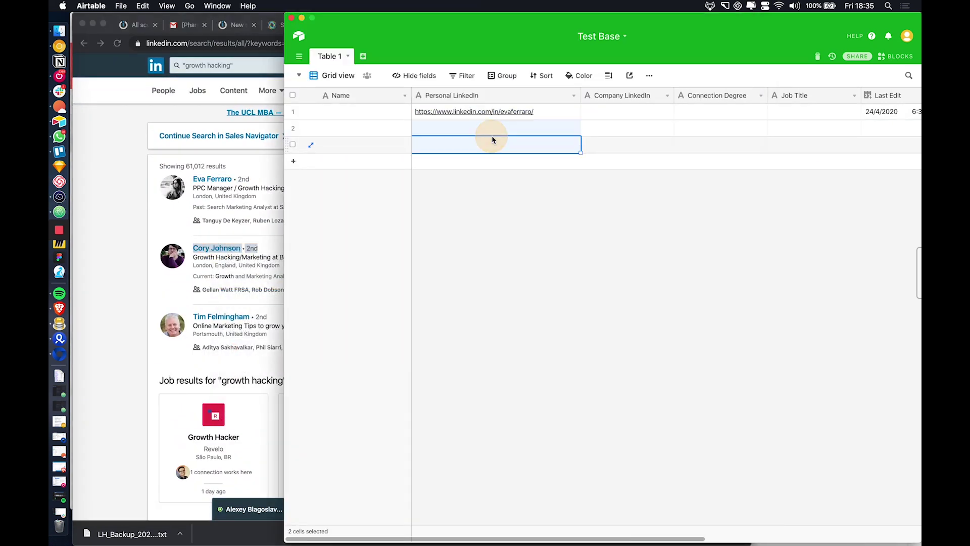
pyautogui.press('cmd+v')
# Paste the third result's profile link into row 3 and add a fourth row
pyautogui.click(149, 310)
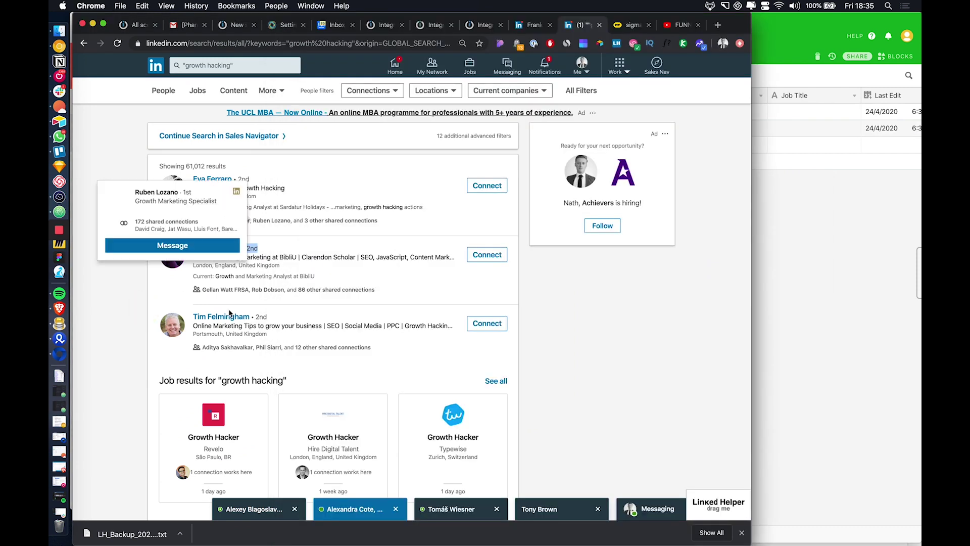
pyautogui.rightClick(225, 314)
pyautogui.click(289, 369)
pyautogui.click(799, 282)
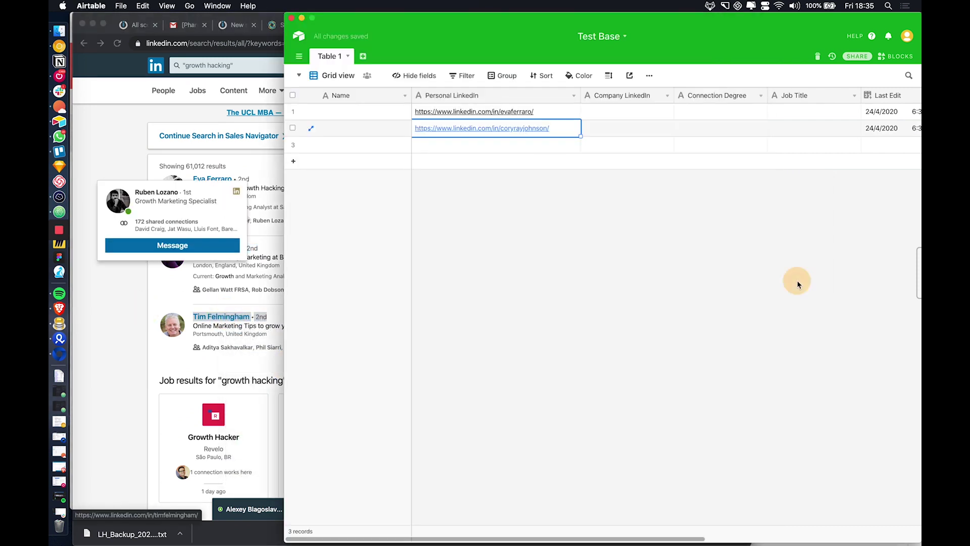
pyautogui.click(498, 145)
pyautogui.press('cmd+v')
pyautogui.click(496, 161)
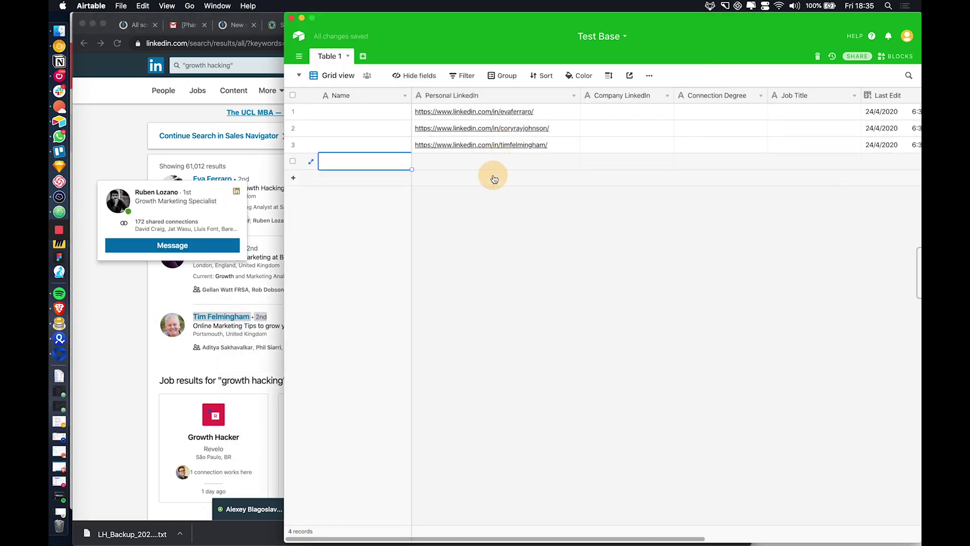
pyautogui.click(93, 173)
pyautogui.click(368, 90)
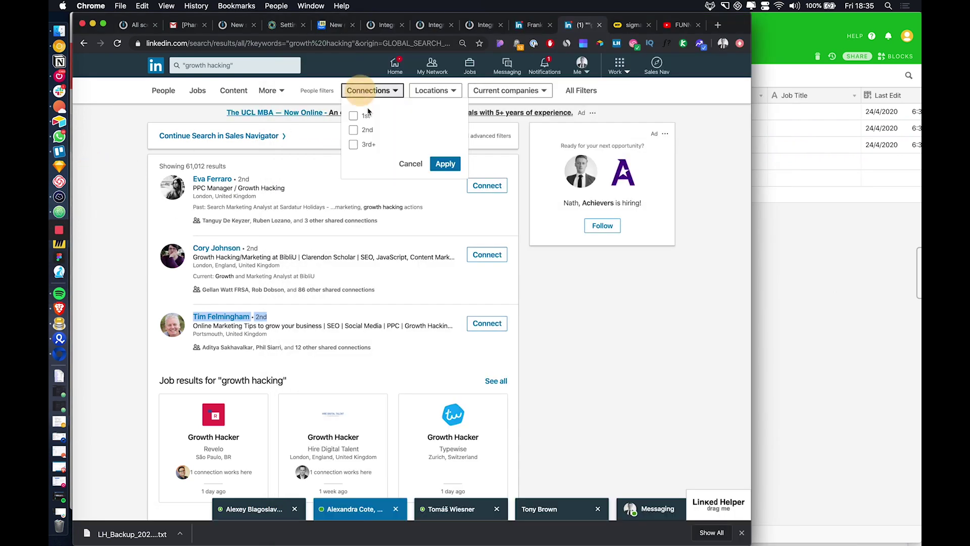
# Copy a 1st-degree connection's profile link into Personal LinkedIn for rows 4 and 5
pyautogui.click(353, 116)
pyautogui.click(443, 163)
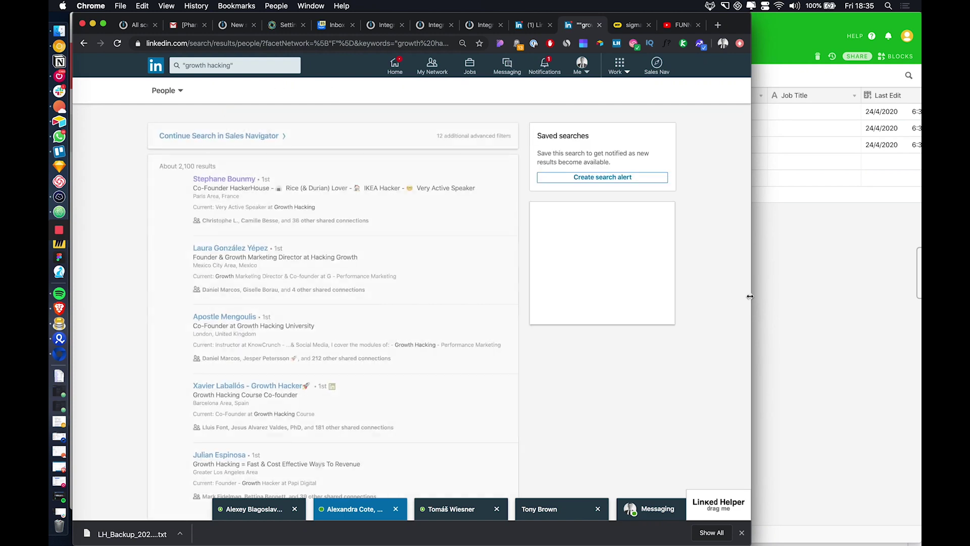
pyautogui.rightClick(235, 180)
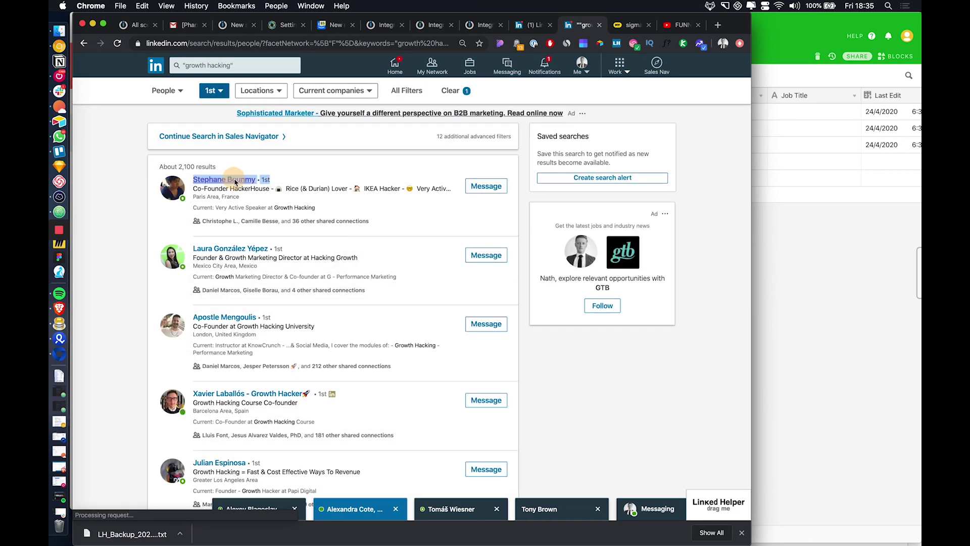
pyautogui.click(271, 229)
pyautogui.press('super+Tab')
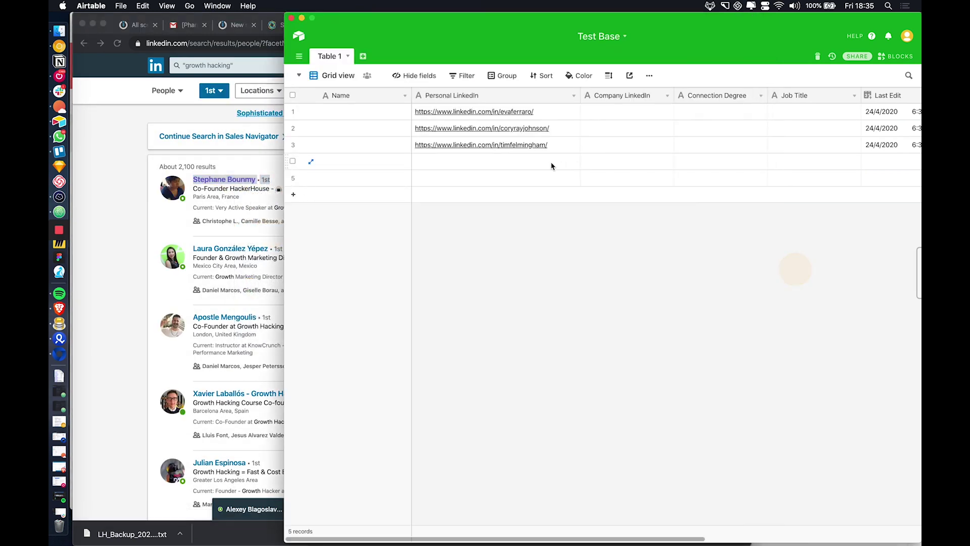
pyautogui.click(534, 167)
pyautogui.press('super+v')
pyautogui.click(512, 181)
pyautogui.press('super+v')
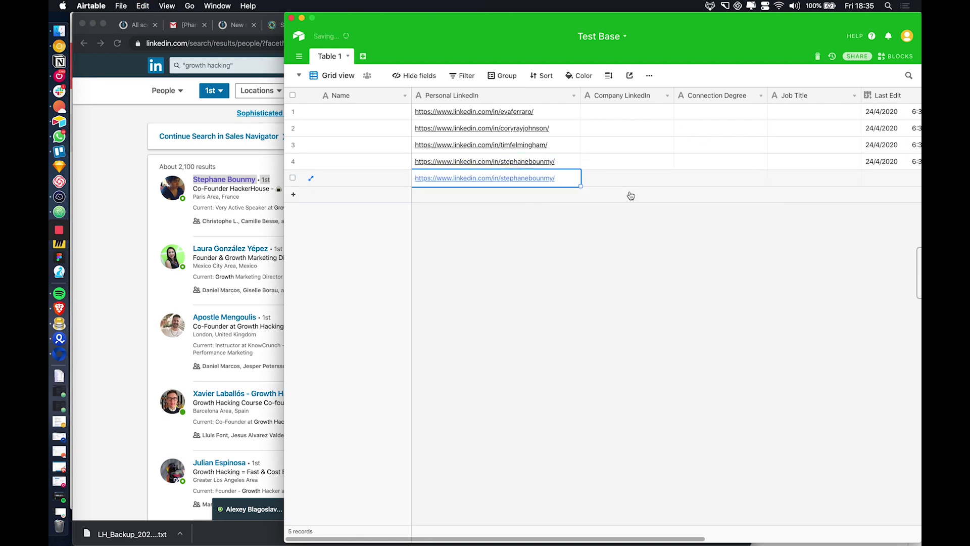
# Enter 1st as Connection Degree for rows 4 and 5, and set row 5's Message 1 to 1
pyautogui.click(699, 167)
pyautogui.write('1sgt')
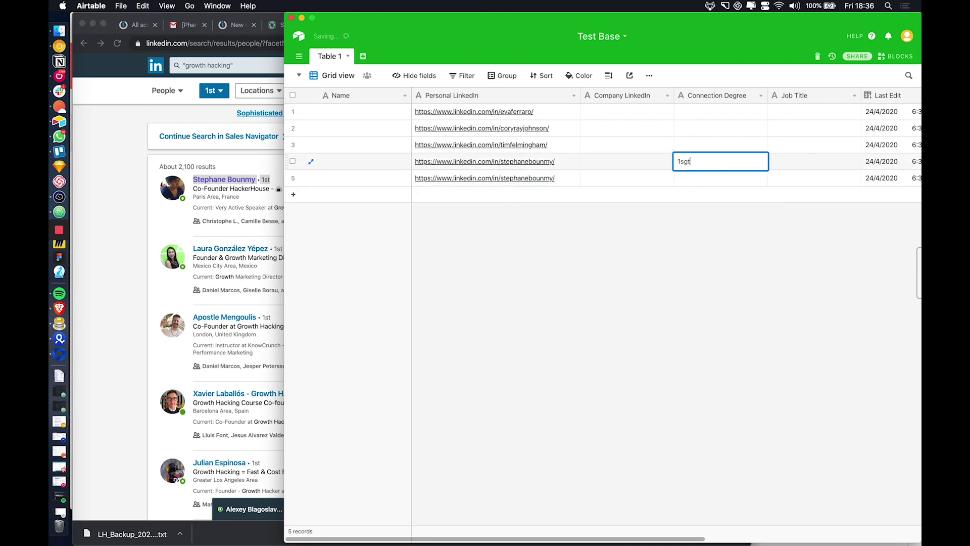
pyautogui.click(710, 182)
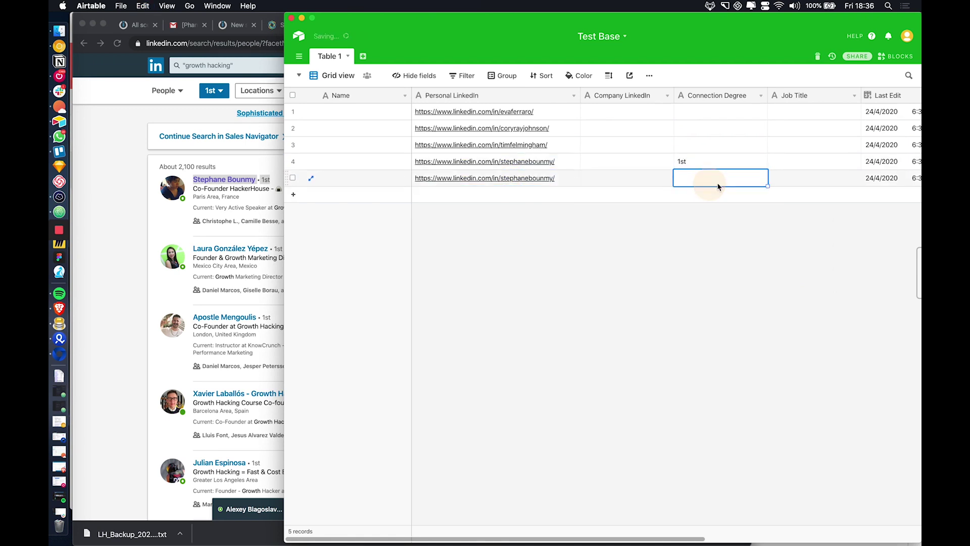
pyautogui.write('1st')
pyautogui.click(736, 232)
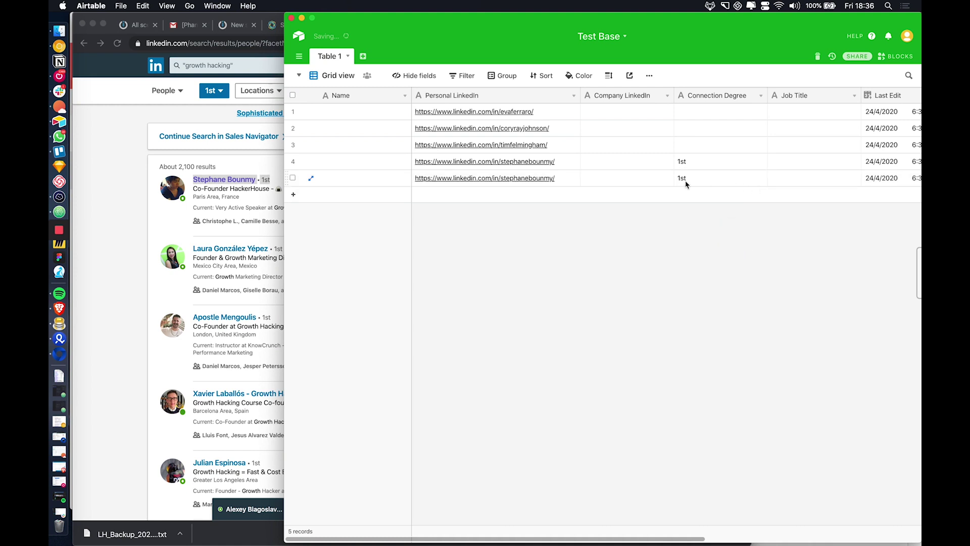
pyautogui.hscroll(6, 686, 184)
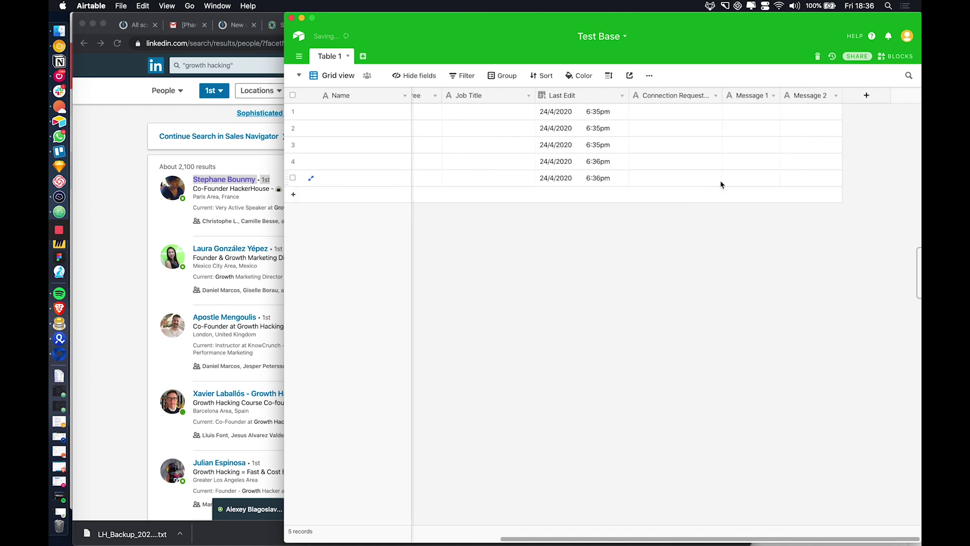
pyautogui.click(738, 178)
pyautogui.write('1')
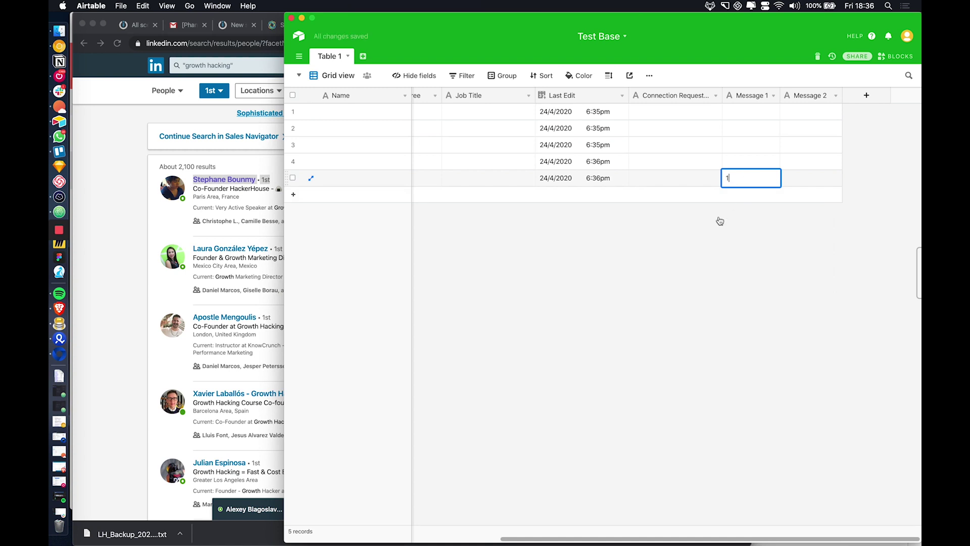
pyautogui.click(712, 237)
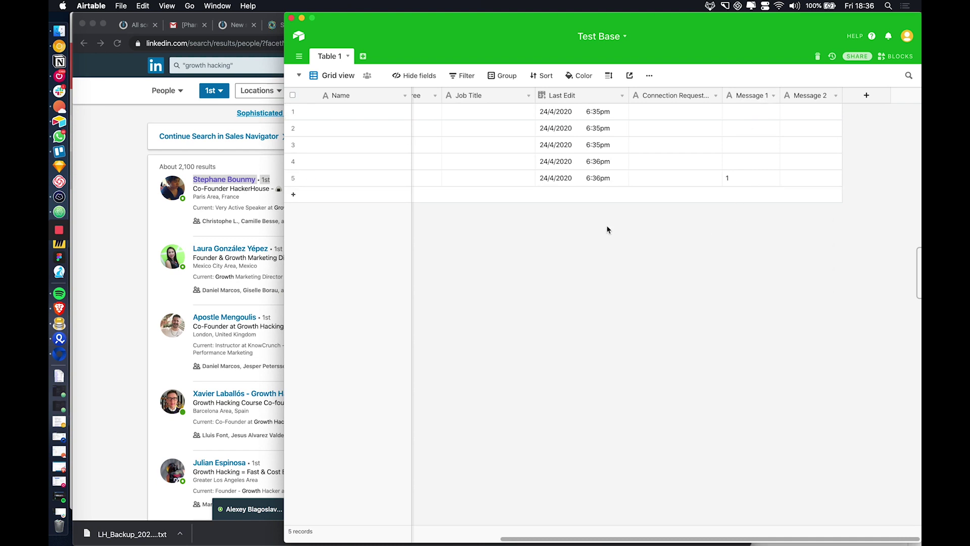
pyautogui.hscroll(-10, 606, 227)
pyautogui.click(101, 226)
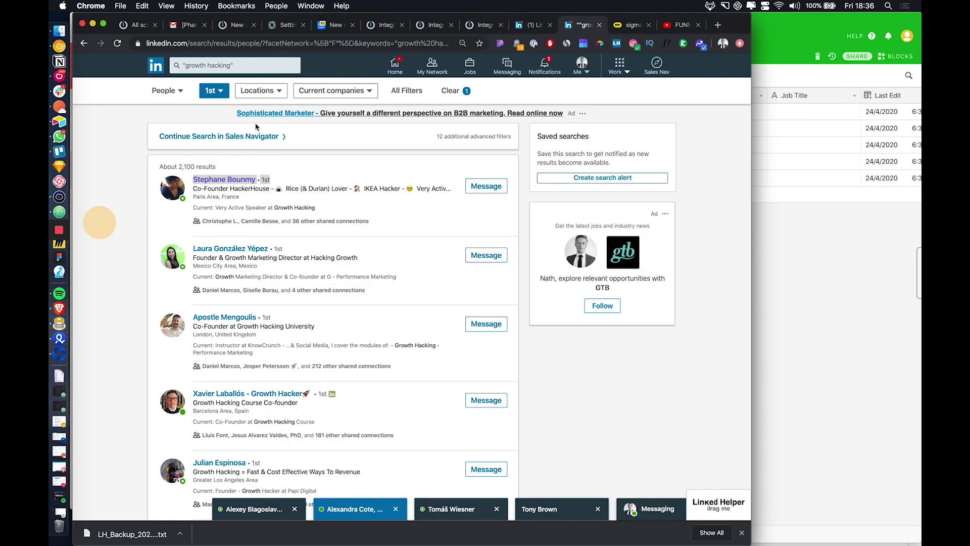
# Copy the real API token from Invite and Connect and check the middle Message Sender
pyautogui.click(478, 25)
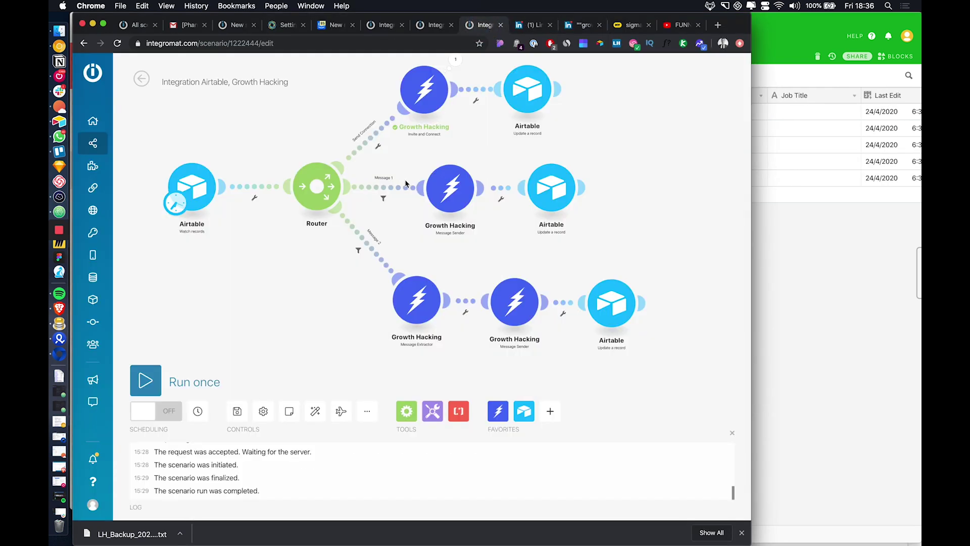
pyautogui.click(413, 111)
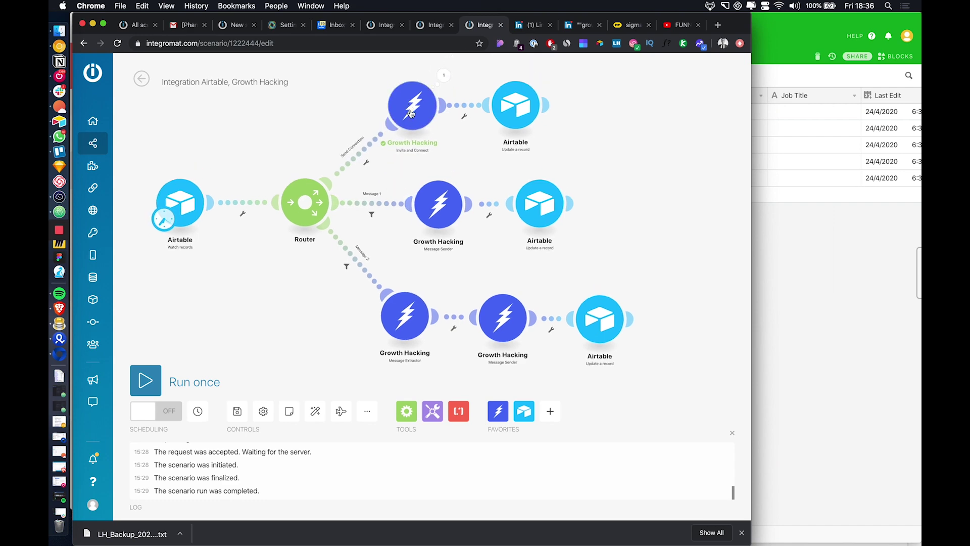
pyautogui.click(501, 113)
pyautogui.press('super+a')
pyautogui.press('super+c')
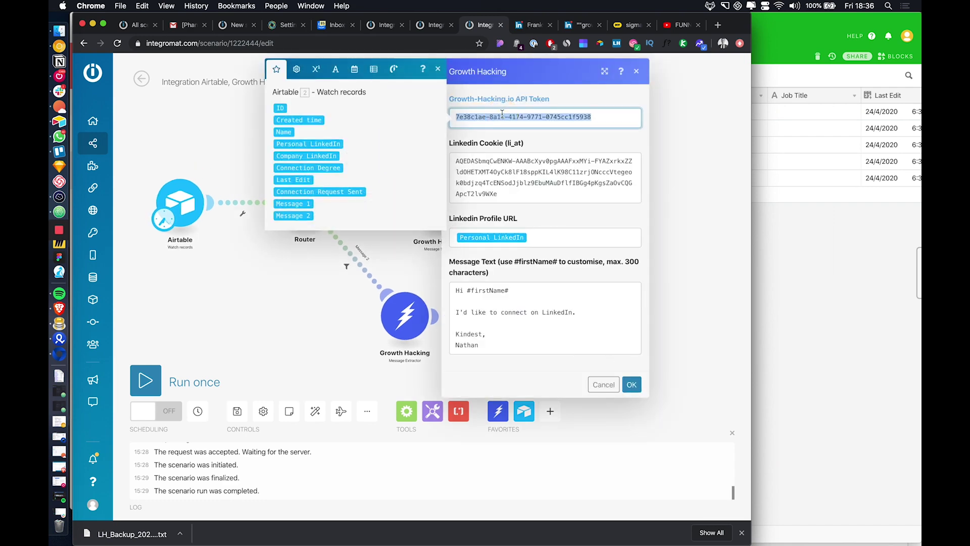
pyautogui.click(689, 197)
pyautogui.click(438, 217)
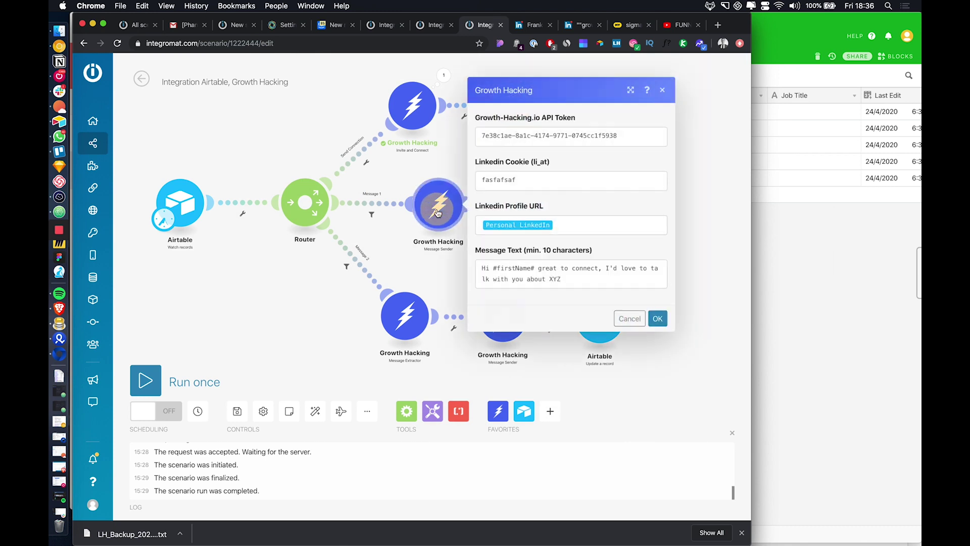
pyautogui.click(523, 142)
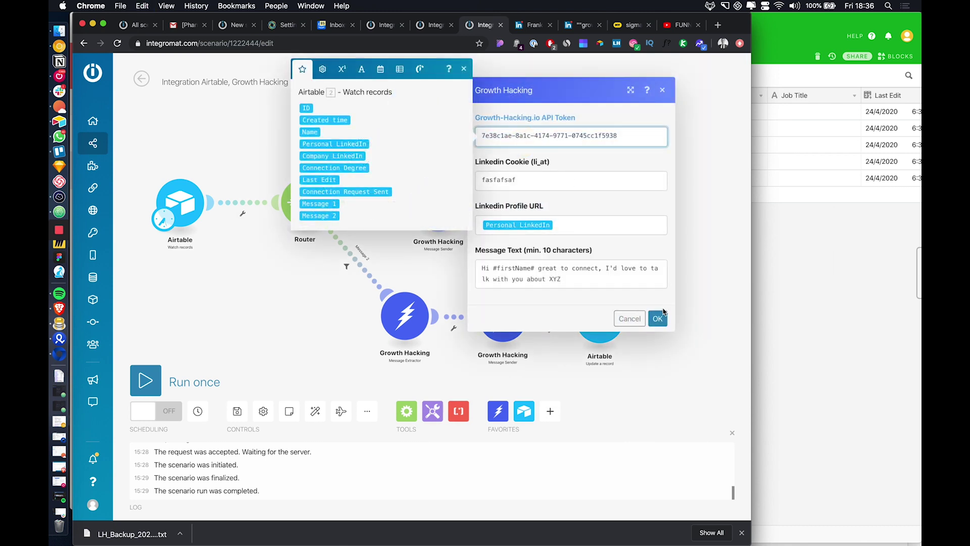
pyautogui.click(658, 318)
# Paste the real API token into the Message Extractor and the lower Message Sender
pyautogui.click(407, 309)
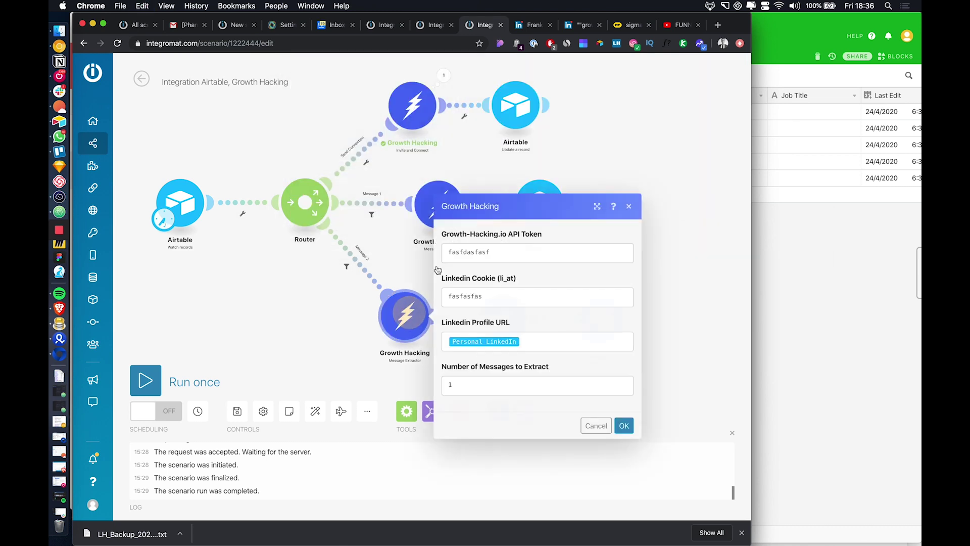
pyautogui.tripleClick(487, 252)
pyautogui.press('super+v')
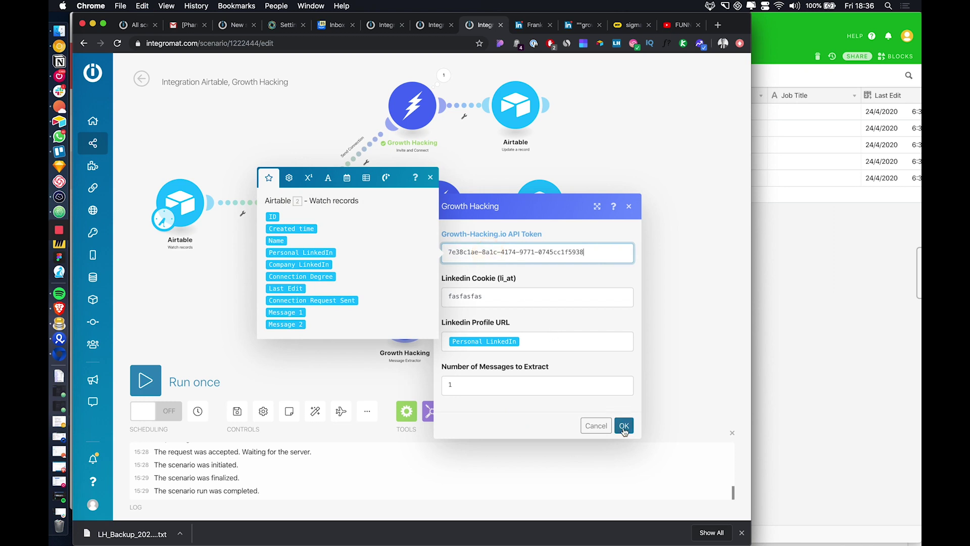
pyautogui.click(624, 425)
pyautogui.click(502, 321)
pyautogui.tripleClick(585, 255)
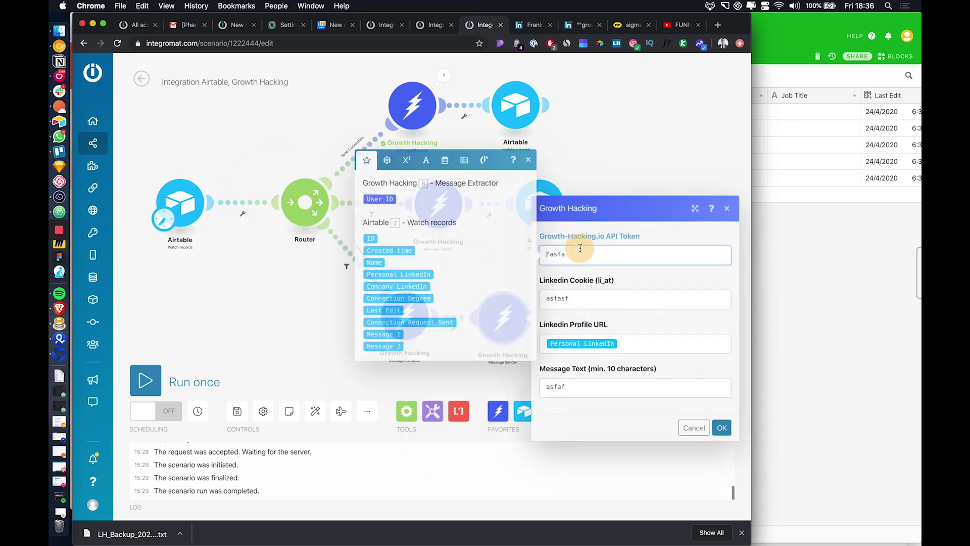
pyautogui.press('super+v')
pyautogui.click(722, 427)
# Copy the LinkedIn cookie from Invite and Connect into the middle Message Sender
pyautogui.click(413, 105)
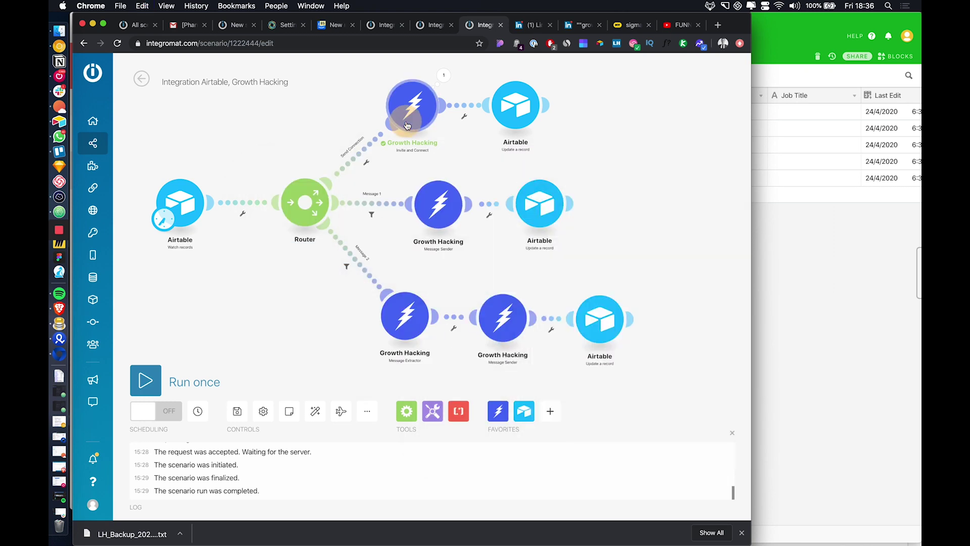
pyautogui.tripleClick(523, 190)
pyautogui.press('super+c')
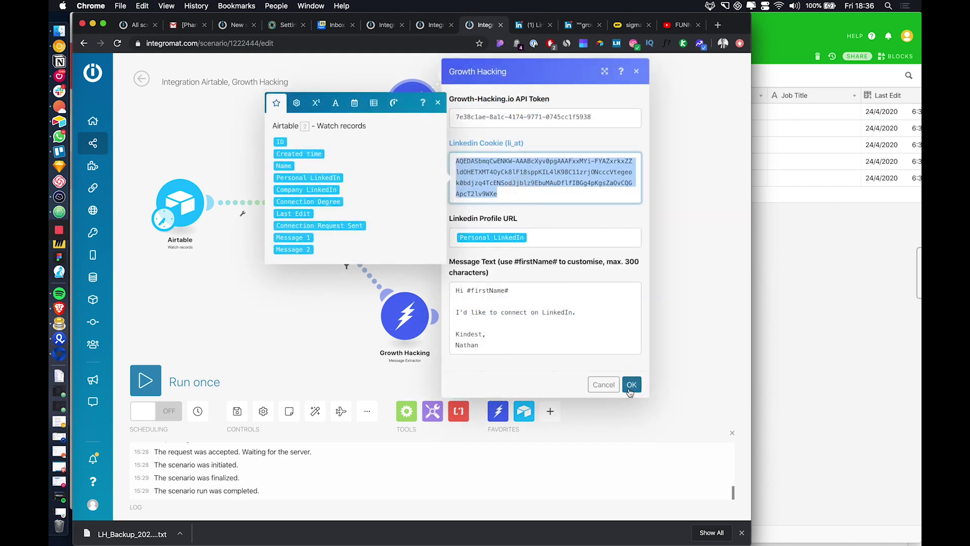
pyautogui.click(632, 384)
pyautogui.click(438, 203)
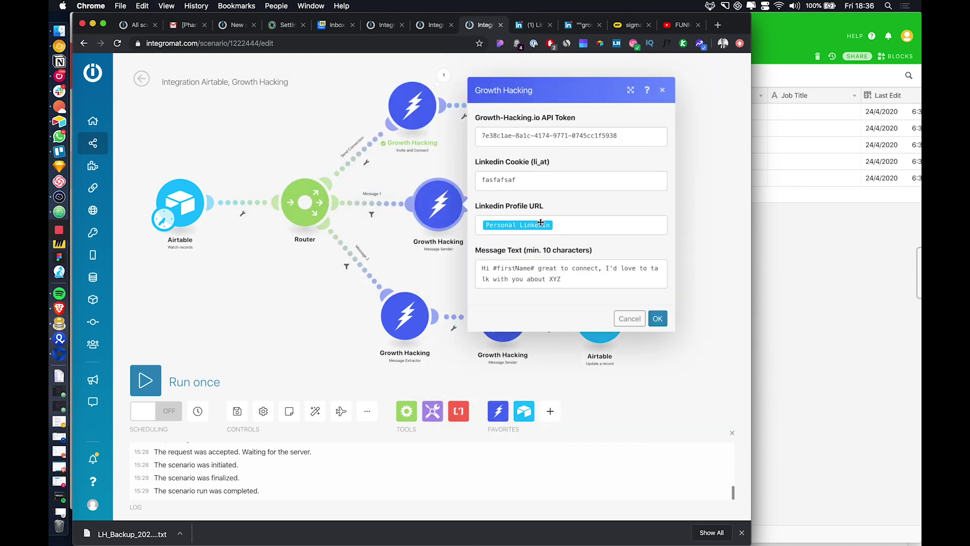
pyautogui.tripleClick(553, 180)
pyautogui.press('super+v')
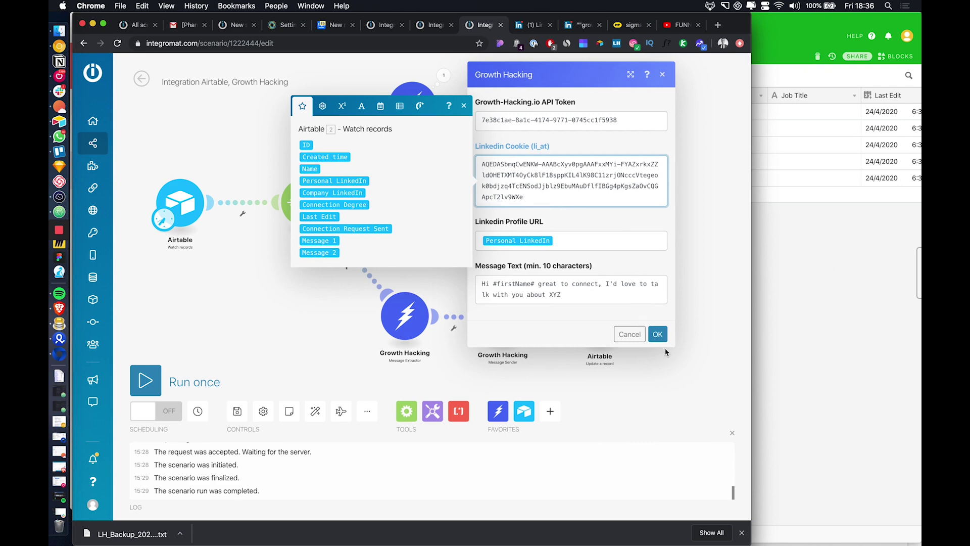
pyautogui.click(658, 334)
# Paste the LinkedIn cookie into the Message Extractor and nudge that module left
pyautogui.click(417, 323)
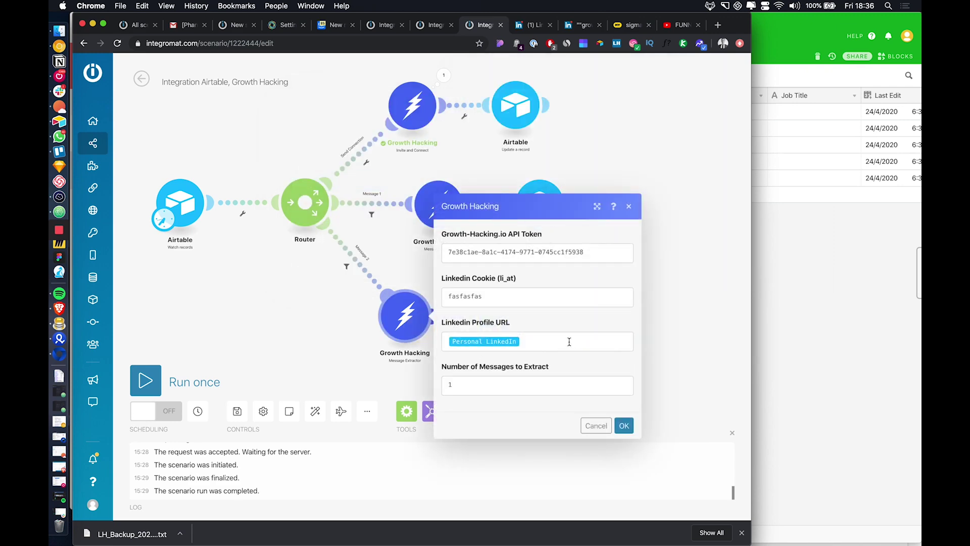
pyautogui.tripleClick(520, 299)
pyautogui.press('super+v')
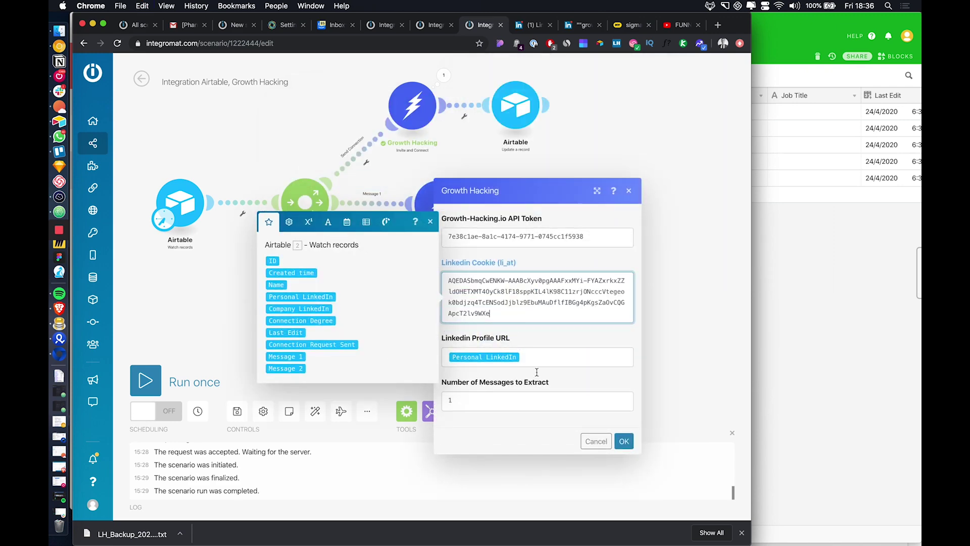
pyautogui.click(624, 442)
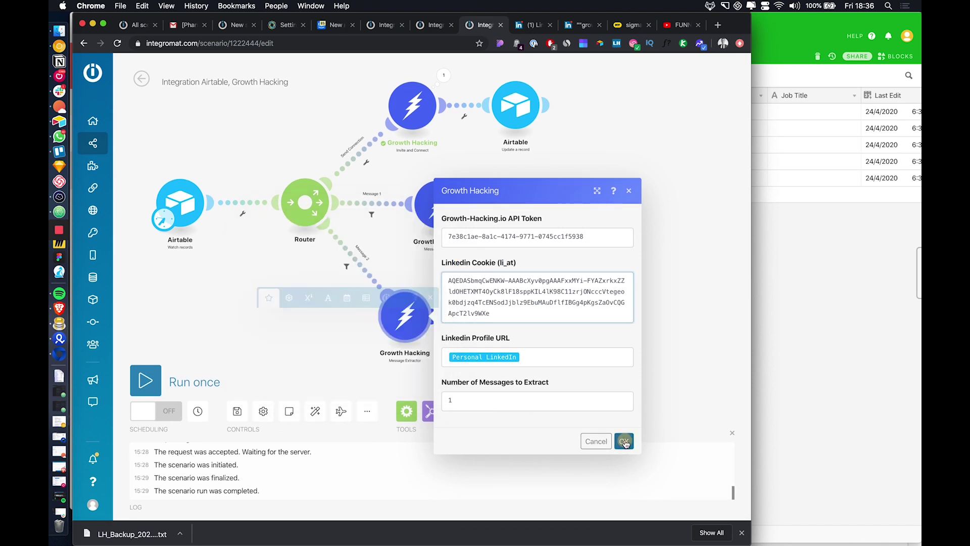
pyautogui.moveTo(422, 332); pyautogui.dragTo(407, 335)
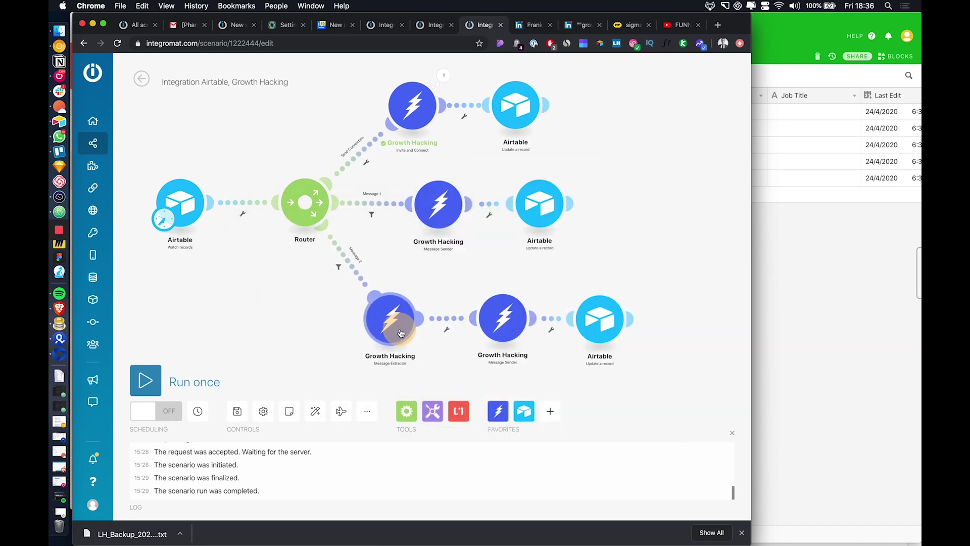
# Change the lower Message Sender's message text to 'Hi'
pyautogui.moveTo(498, 326); pyautogui.dragTo(488, 327)
pyautogui.click(488, 327)
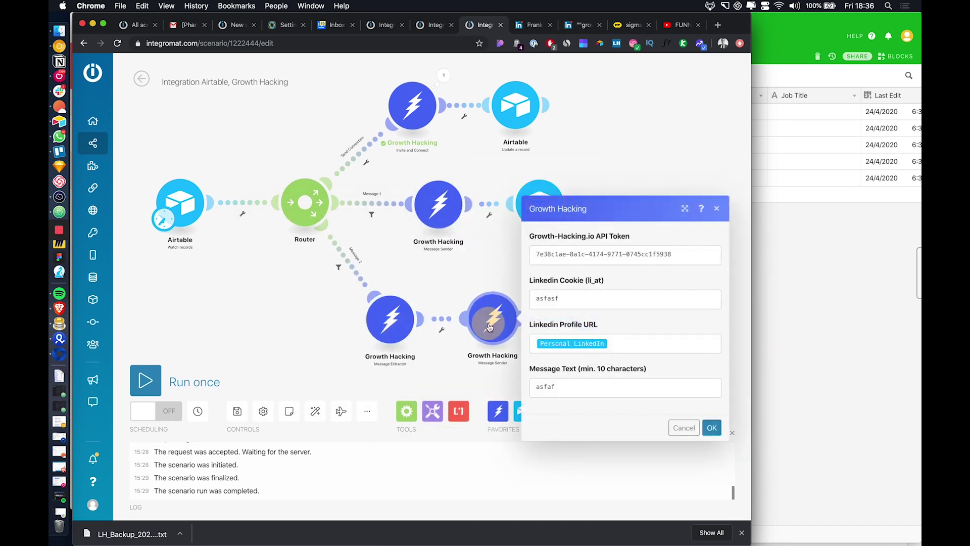
pyautogui.click(584, 390)
pyautogui.press('BackSpace')
pyautogui.press('BackSpace')
pyautogui.press('BackSpace')
pyautogui.press('BackSpace')
pyautogui.press('BackSpace')
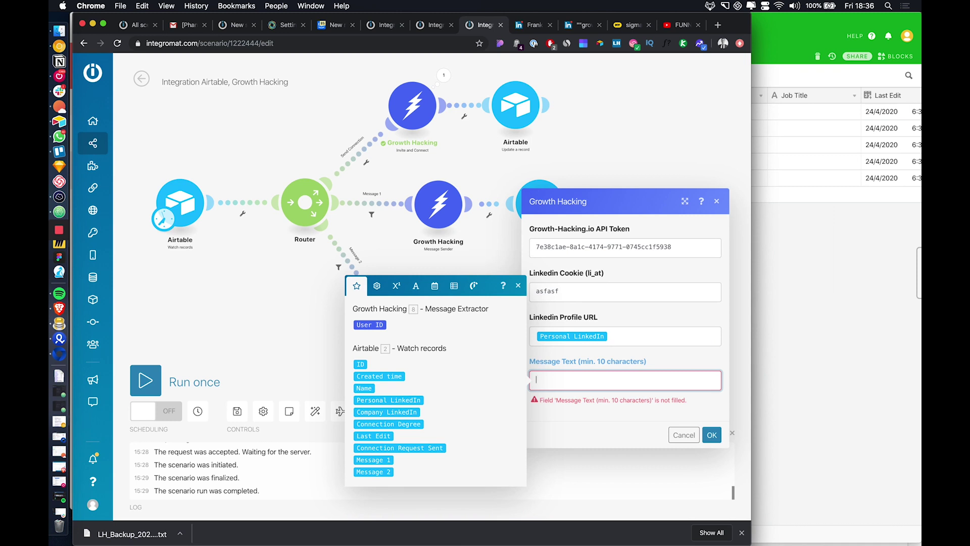
pyautogui.write('Hi')
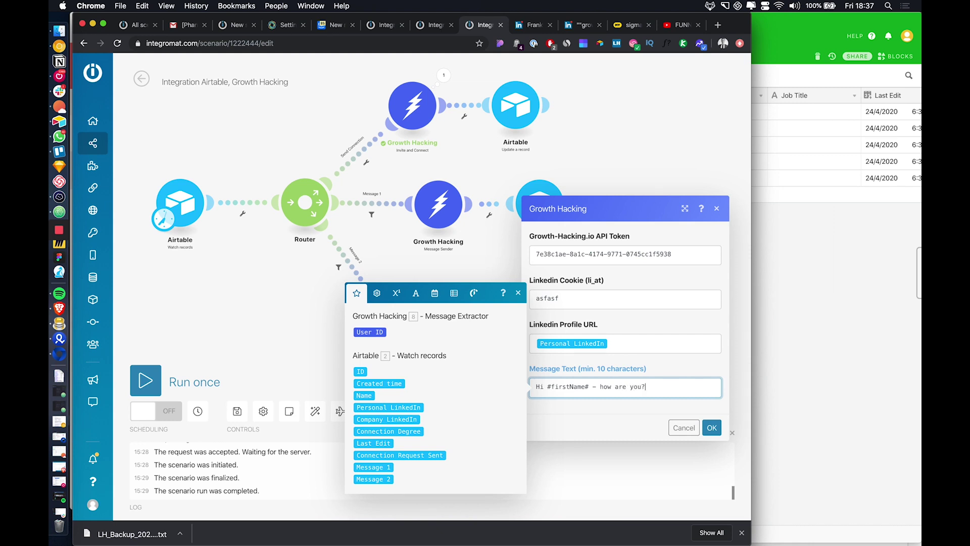
pyautogui.click(712, 427)
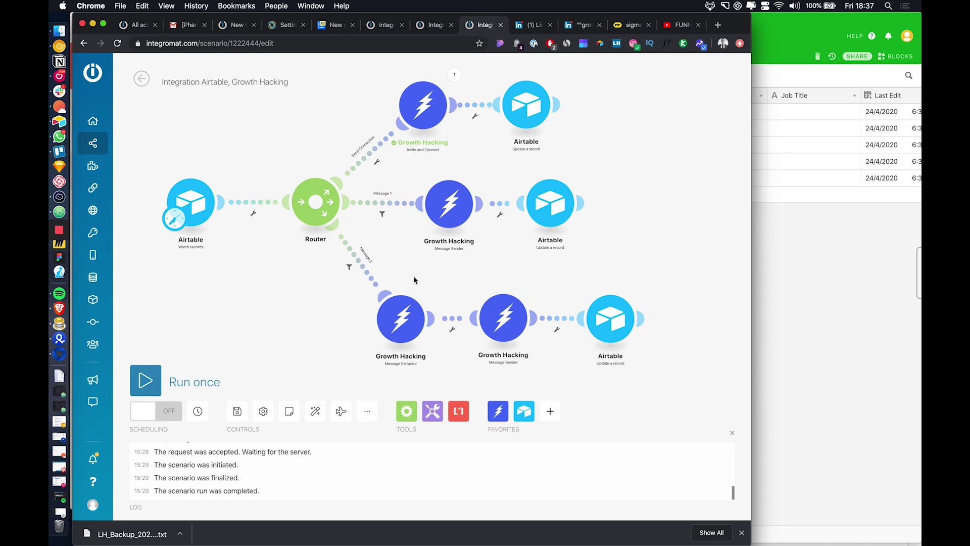
# Filter the Send Connection route to records where Connection Degree does not exist
pyautogui.click(375, 159)
pyautogui.click(443, 215)
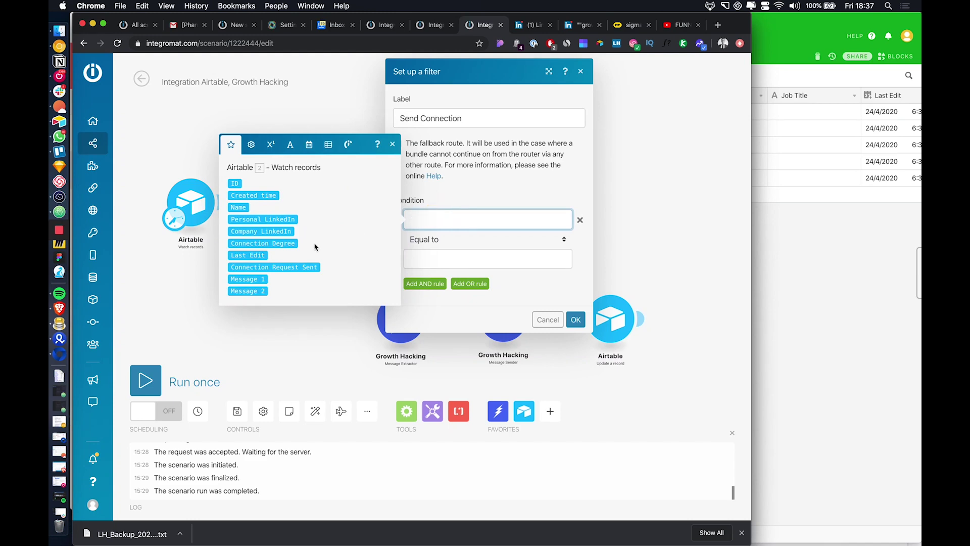
pyautogui.click(286, 243)
pyautogui.click(434, 239)
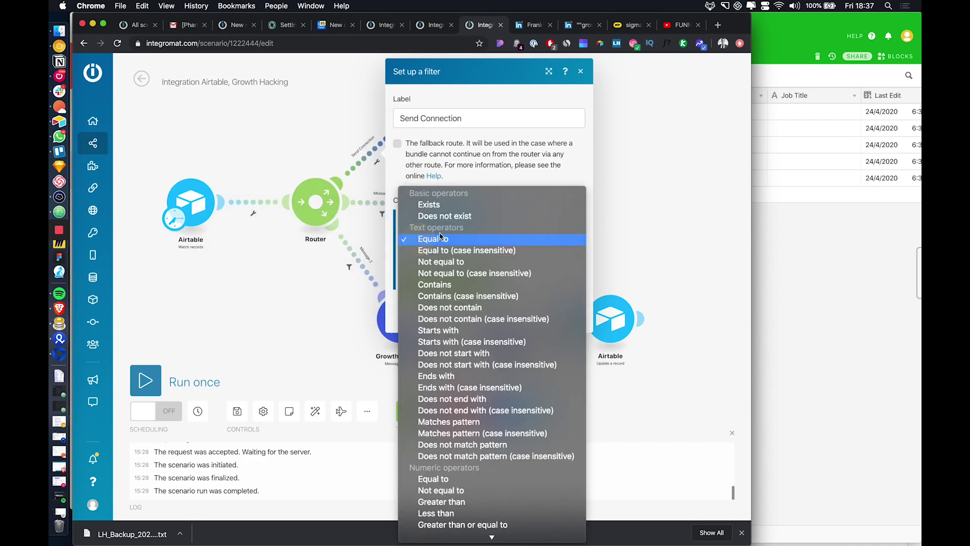
pyautogui.click(446, 217)
pyautogui.click(576, 298)
pyautogui.click(802, 243)
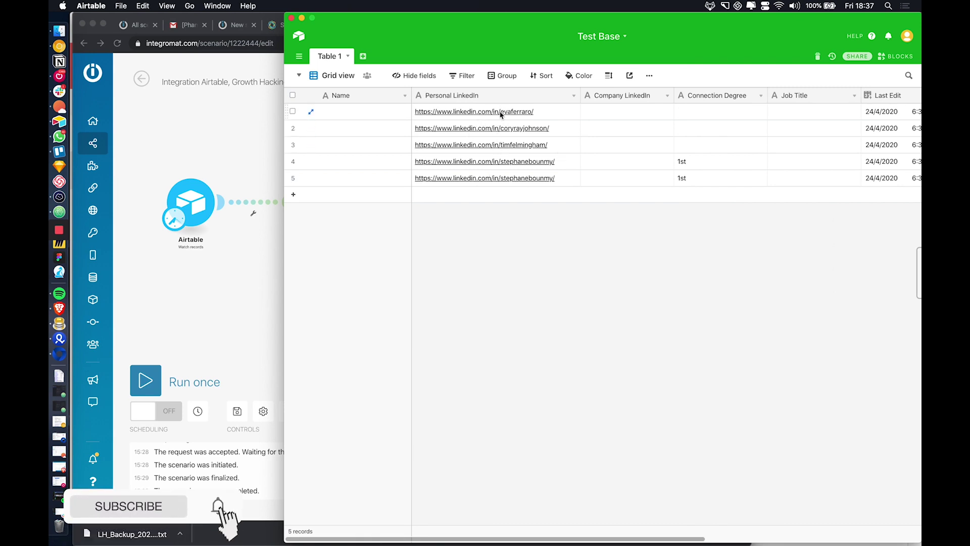
# Scroll across the Test Base grid to review the five records' columns
pyautogui.hscroll(5, 611, 142)
pyautogui.hscroll(-5, 678, 139)
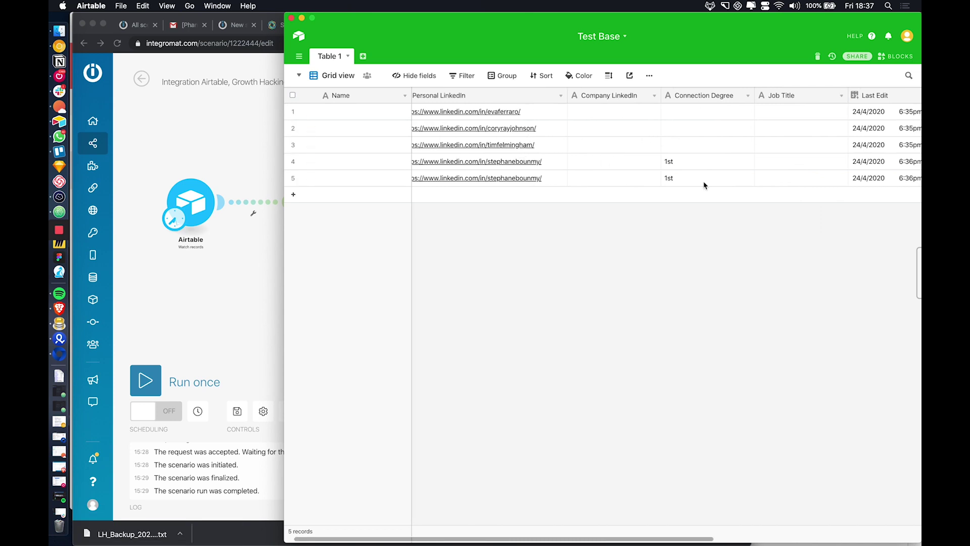
pyautogui.hscroll(5, 703, 184)
pyautogui.hscroll(-5, 674, 147)
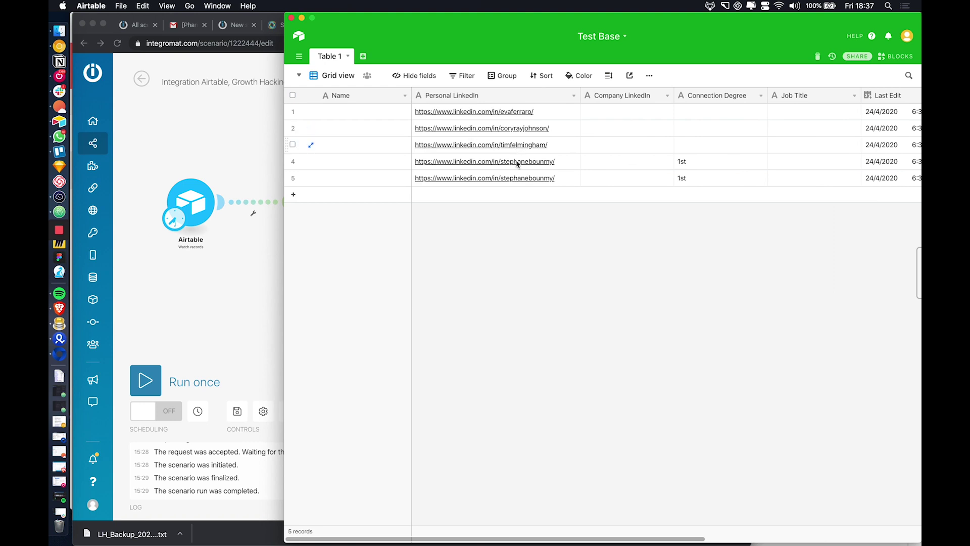
pyautogui.hscroll(5, 508, 164)
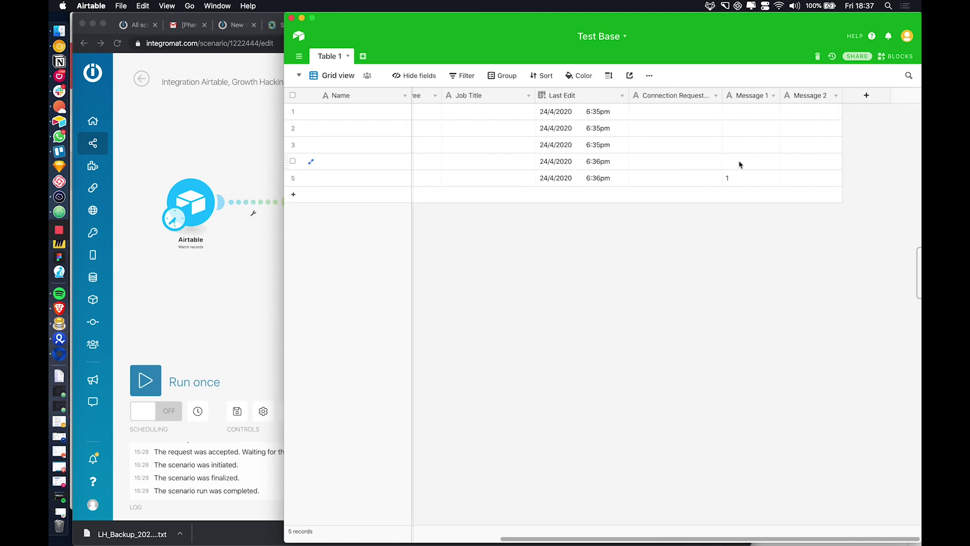
pyautogui.click(251, 276)
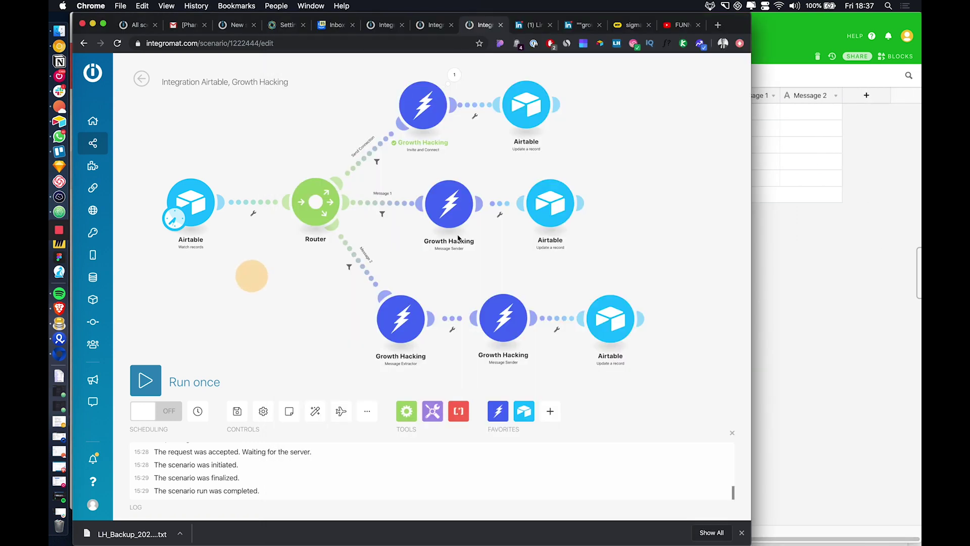
pyautogui.click(840, 279)
pyautogui.hscroll(-5, 505, 162)
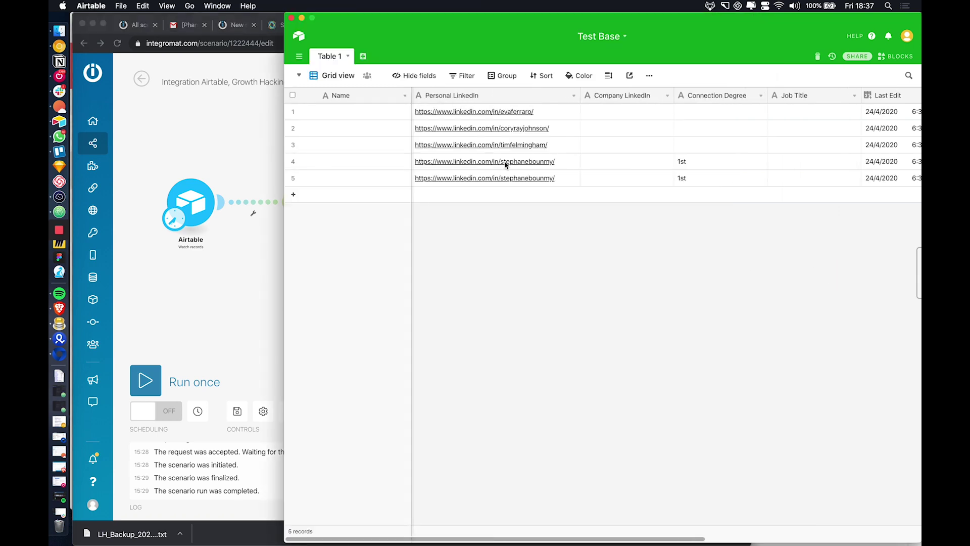
pyautogui.hscroll(5, 687, 183)
# Check row 5's Message 2 cell, then open the Airtable Watch records trigger settings
pyautogui.click(256, 313)
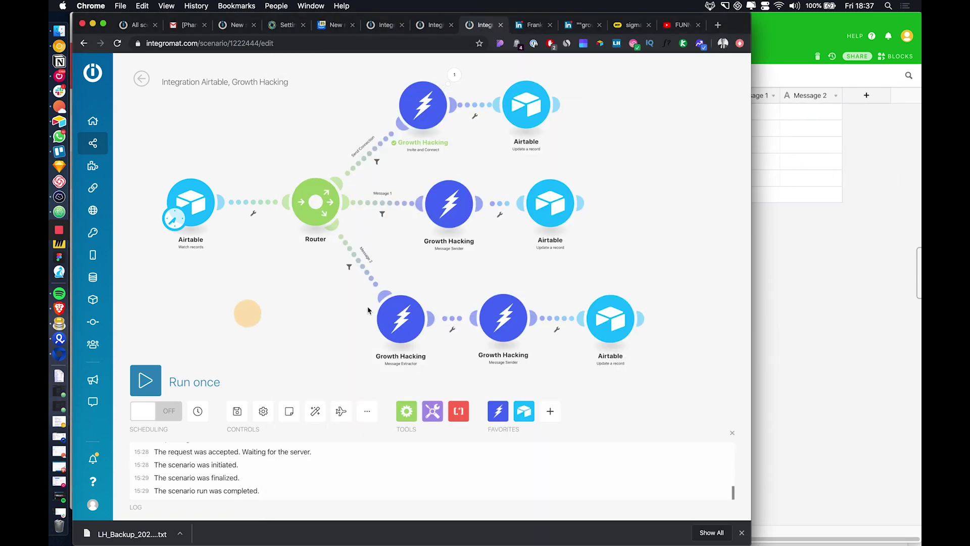
pyautogui.click(871, 242)
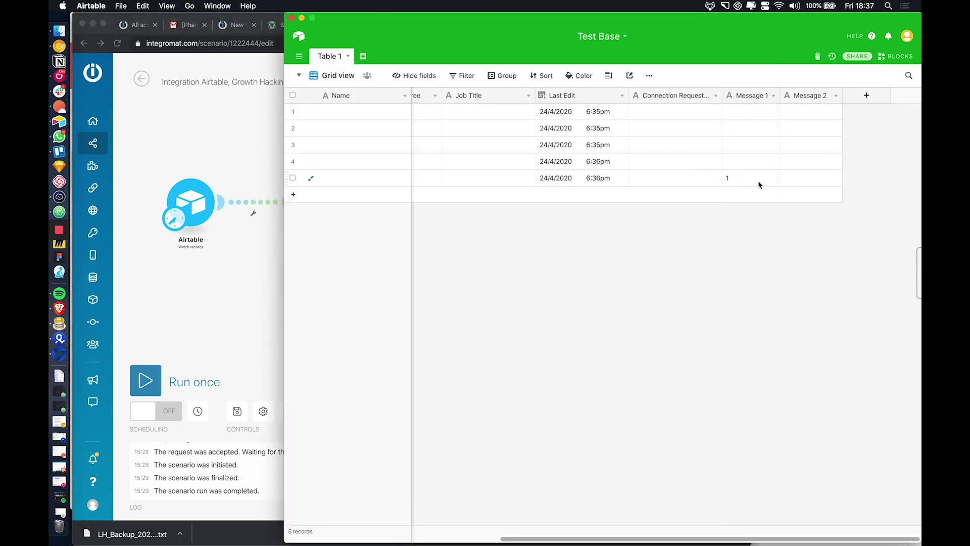
pyautogui.click(785, 172)
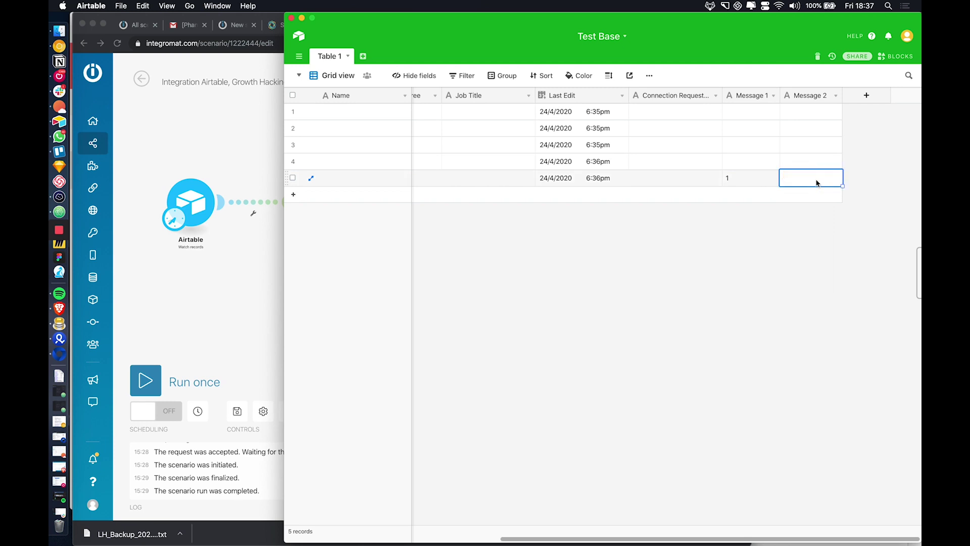
pyautogui.click(240, 310)
pyautogui.click(194, 211)
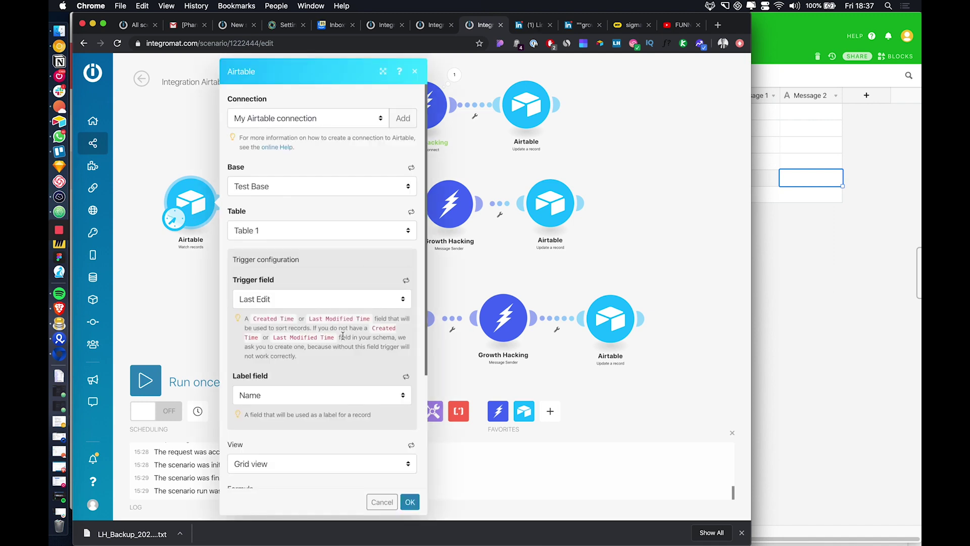
# Set the Watch records trigger's Max Records to 10 and save the scenario
pyautogui.scroll(-5, 343, 336)
pyautogui.click(246, 444)
pyautogui.write('1')
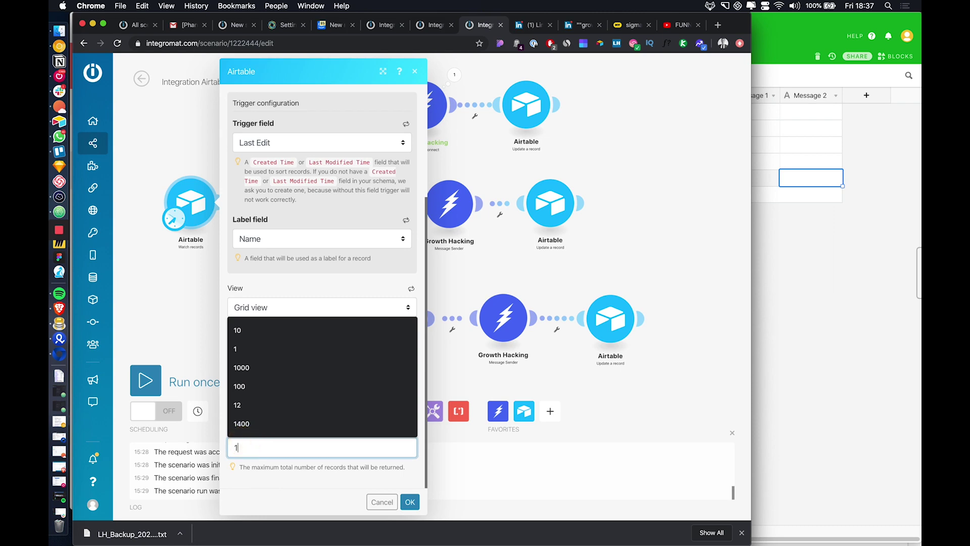
pyautogui.write('0')
pyautogui.click(409, 501)
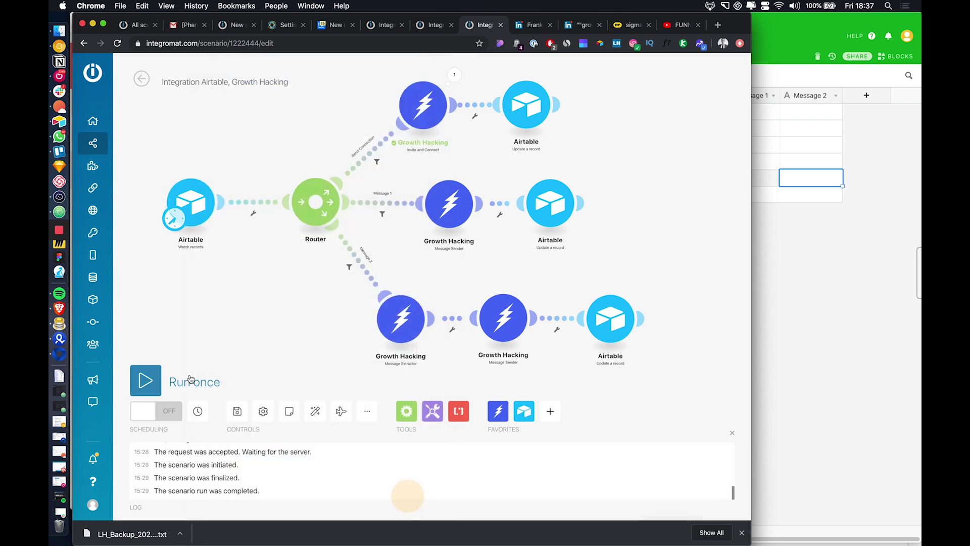
pyautogui.click(237, 411)
# Run the scenario once and watch Airtable for the record update
pyautogui.click(145, 380)
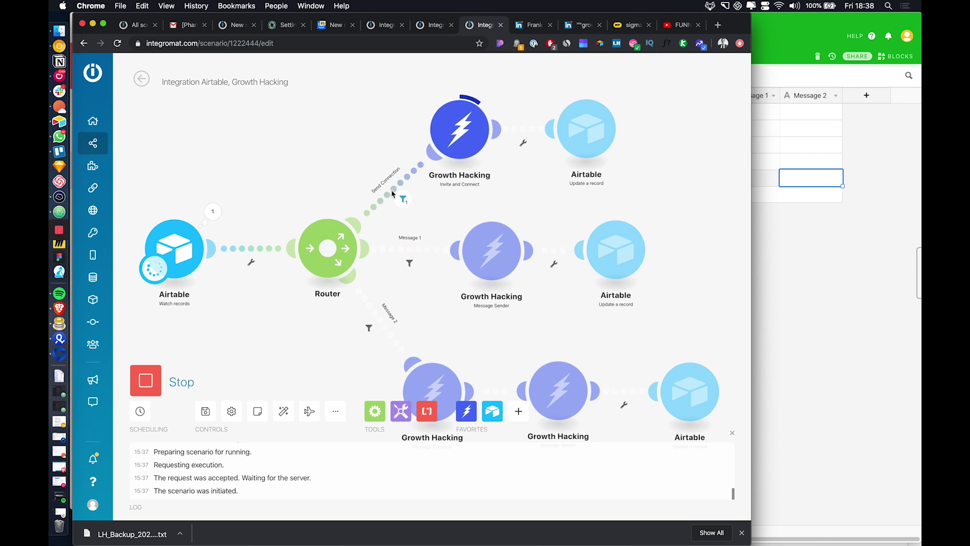
pyautogui.click(882, 275)
pyautogui.hscroll(-10, 657, 152)
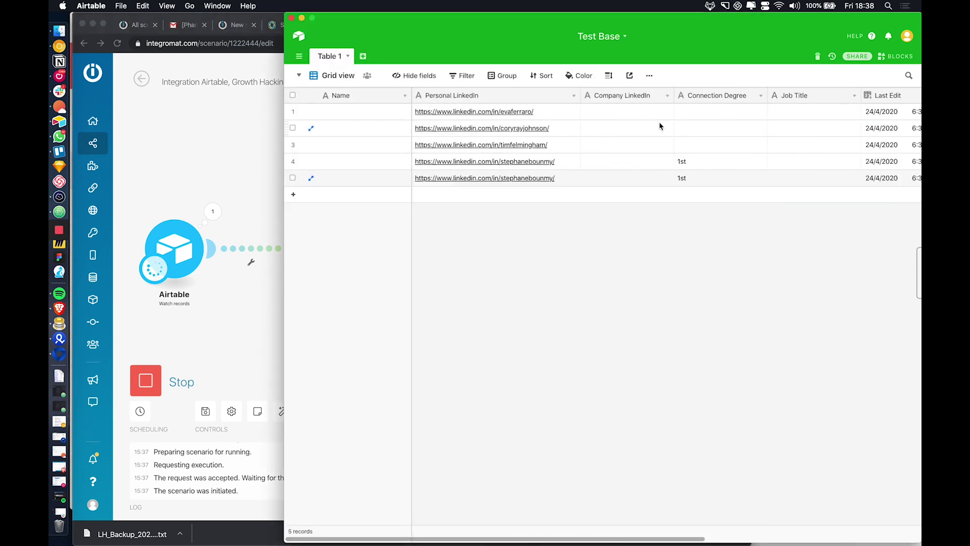
pyautogui.press('super+Tab')
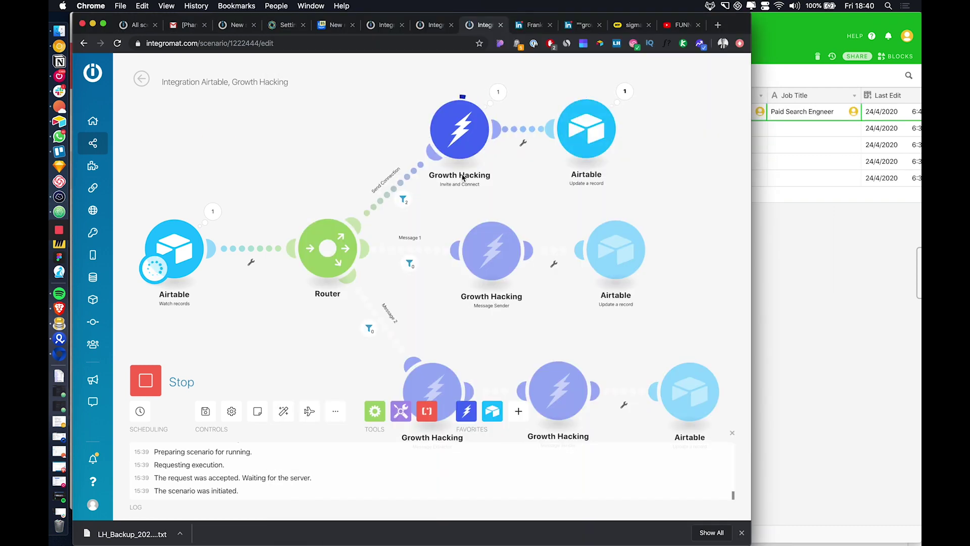
# Inspect row 1's Connection Degree, Job Title and timestamp, widening the Connection Request Sent column
pyautogui.click(833, 200)
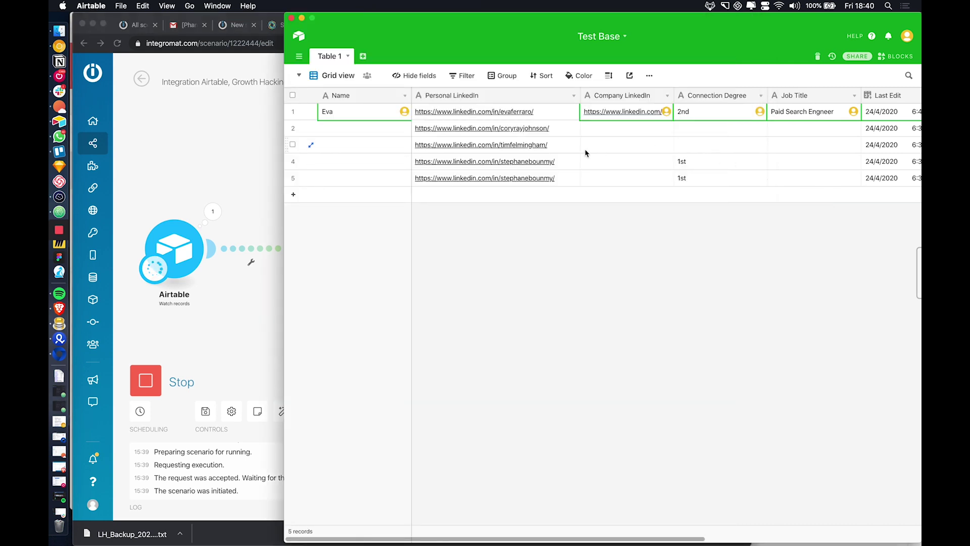
pyautogui.hscroll(5, 505, 121)
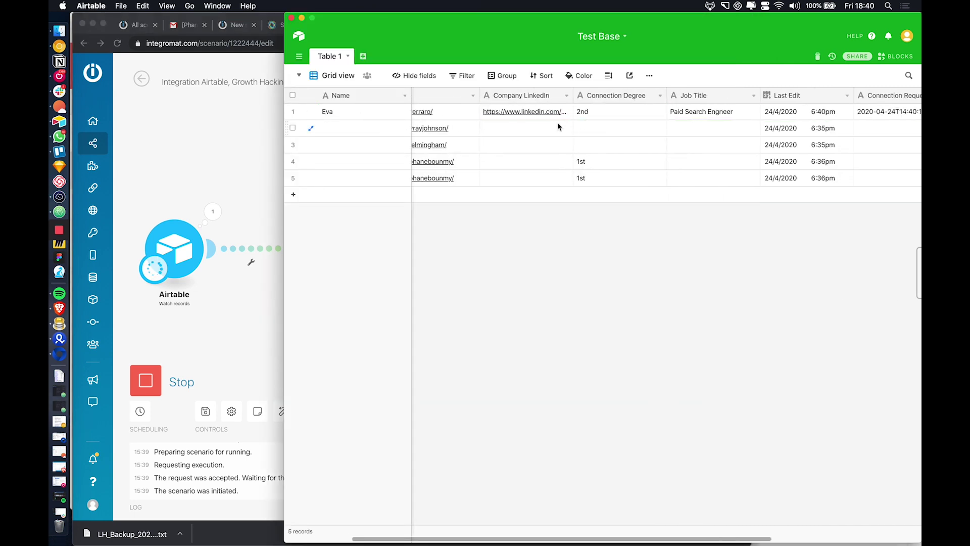
pyautogui.click(560, 115)
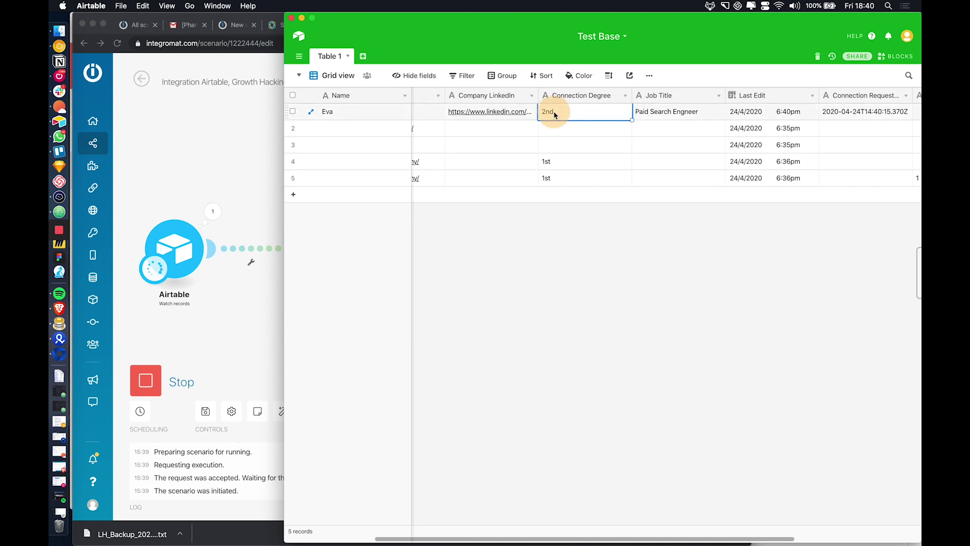
pyautogui.hscroll(2, 586, 115)
pyautogui.click(612, 113)
pyautogui.hscroll(3, 612, 115)
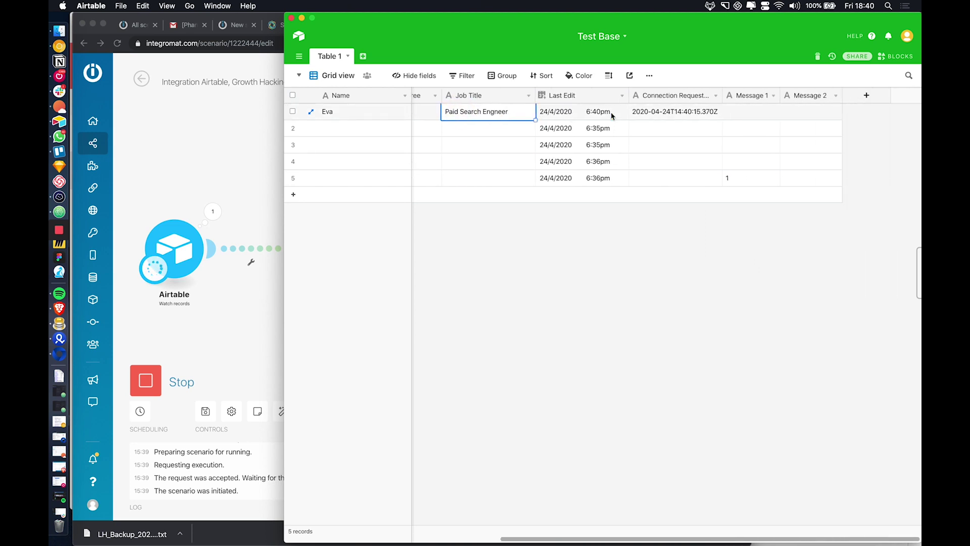
pyautogui.click(698, 116)
pyautogui.moveTo(722, 95); pyautogui.dragTo(793, 95)
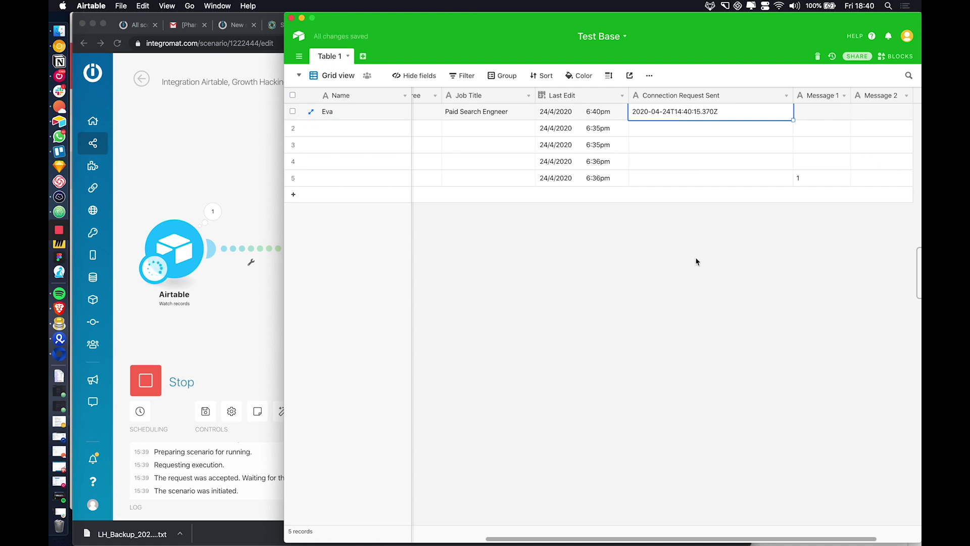
# Open a new browser tab and enter 'linkedin'
pyautogui.click(272, 19)
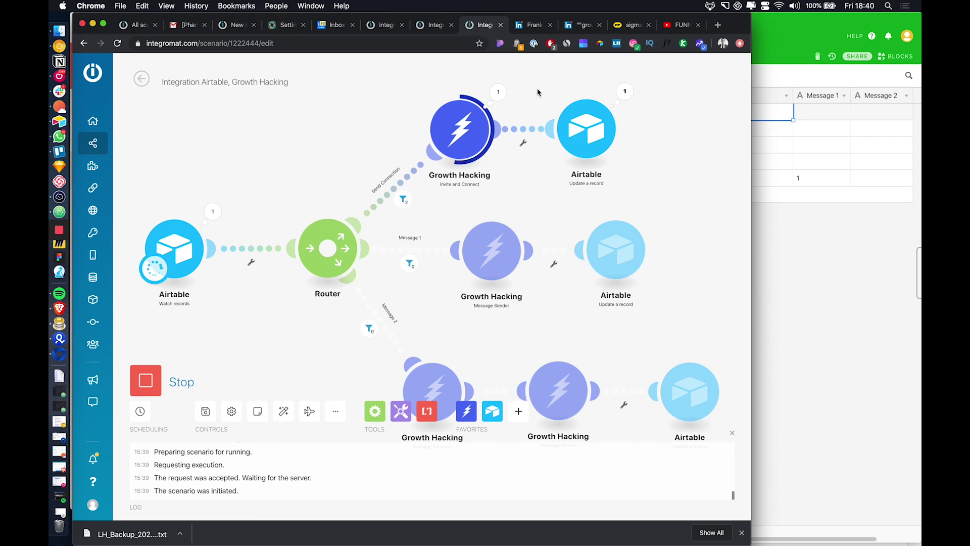
pyautogui.hotkey('ctrl', 't')
pyautogui.write('linkedin')
pyautogui.press('Return')
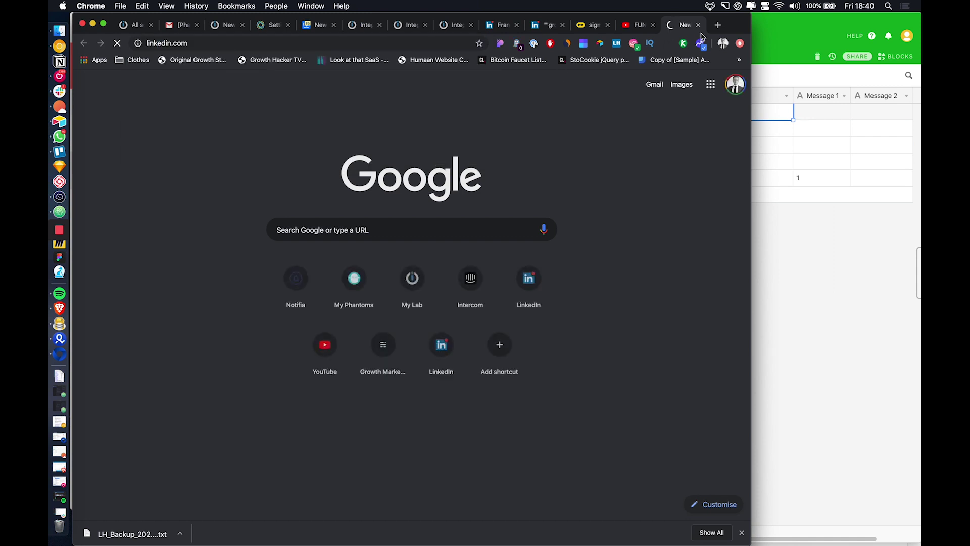
pyautogui.moveTo(688, 25); pyautogui.dragTo(548, 29)
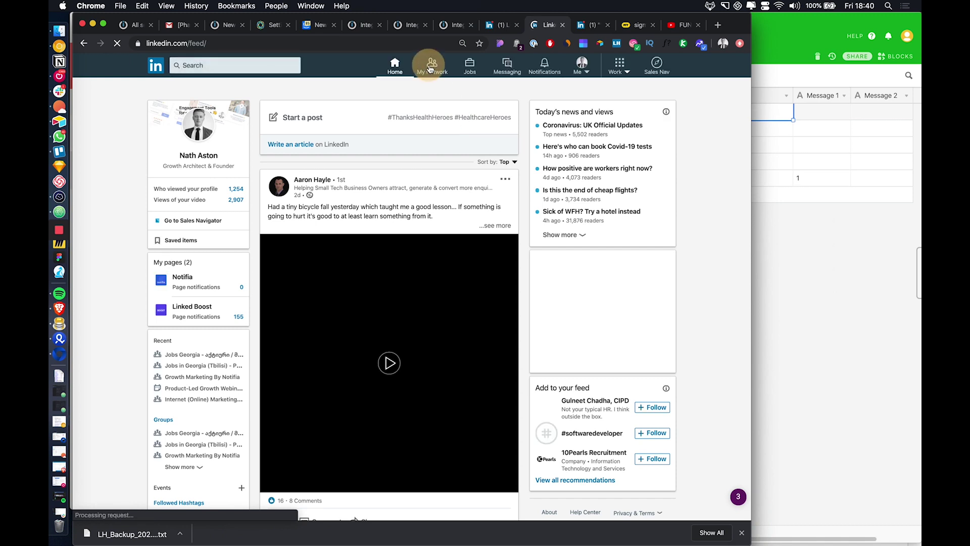
pyautogui.click(430, 69)
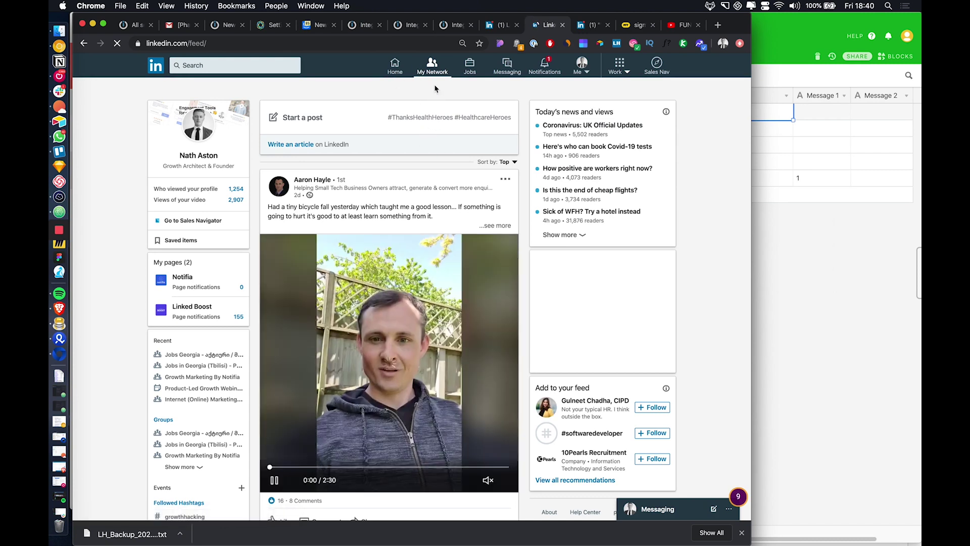
pyautogui.click(432, 66)
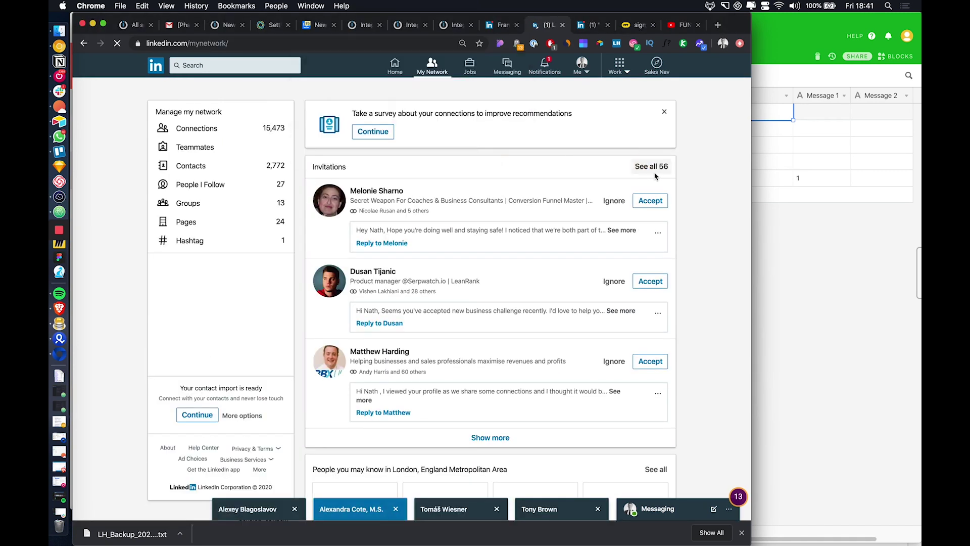
pyautogui.click(644, 167)
pyautogui.click(212, 137)
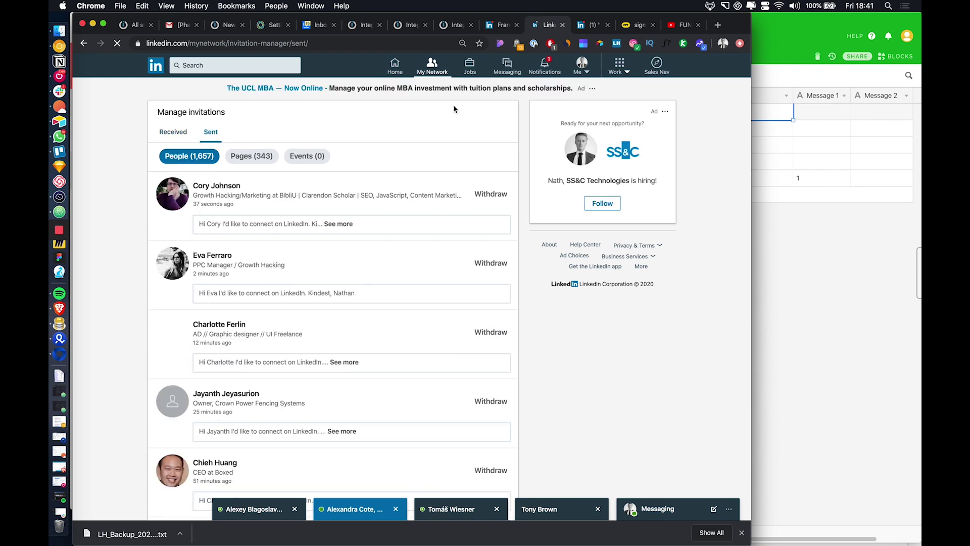
pyautogui.click(785, 256)
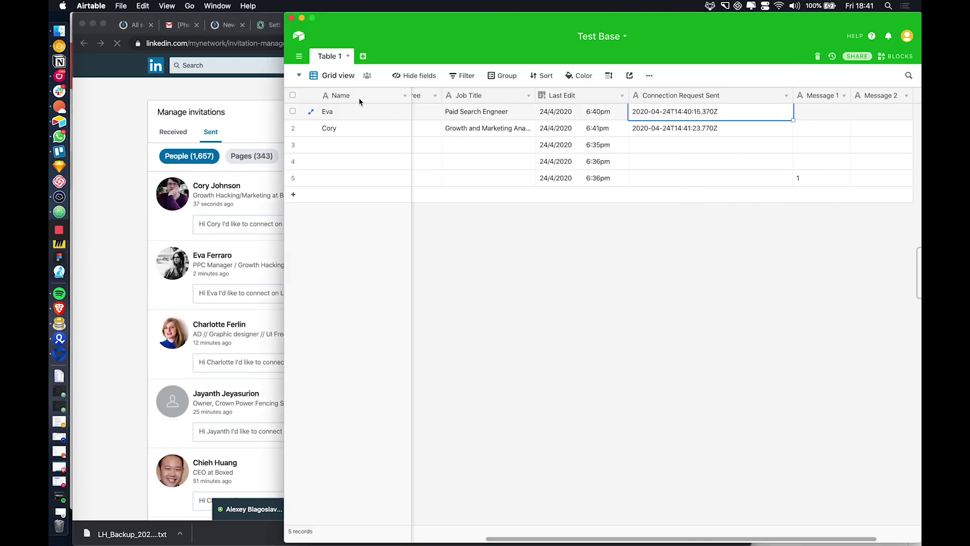
pyautogui.click(347, 128)
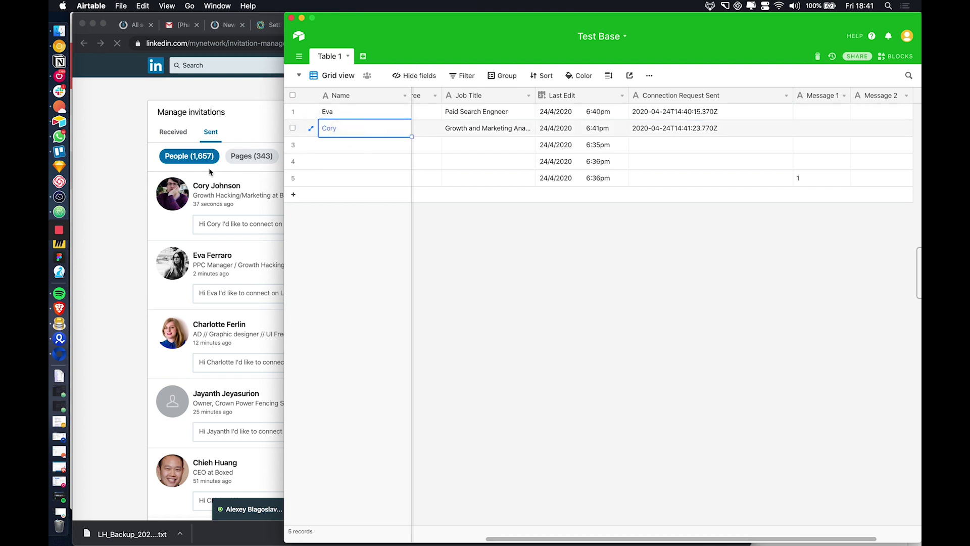
pyautogui.click(144, 214)
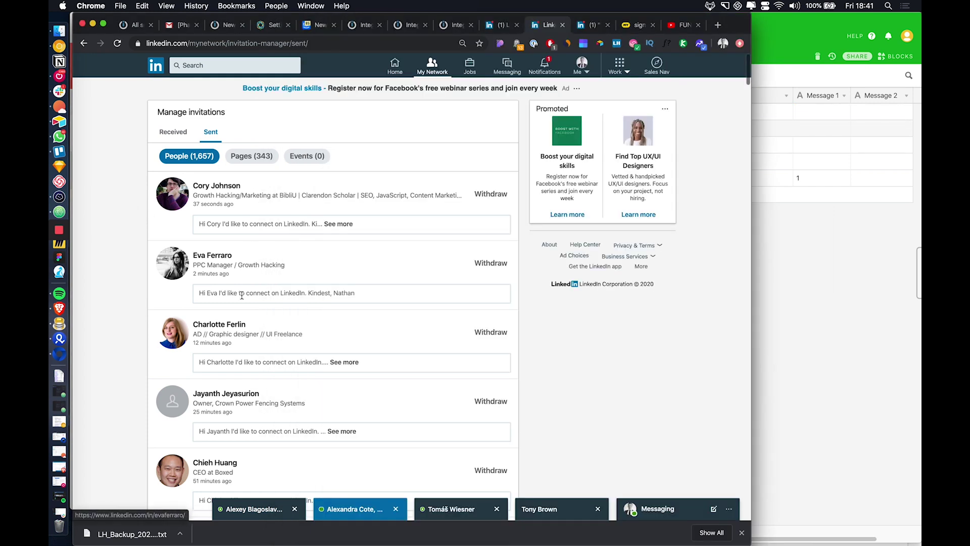
pyautogui.click(335, 292)
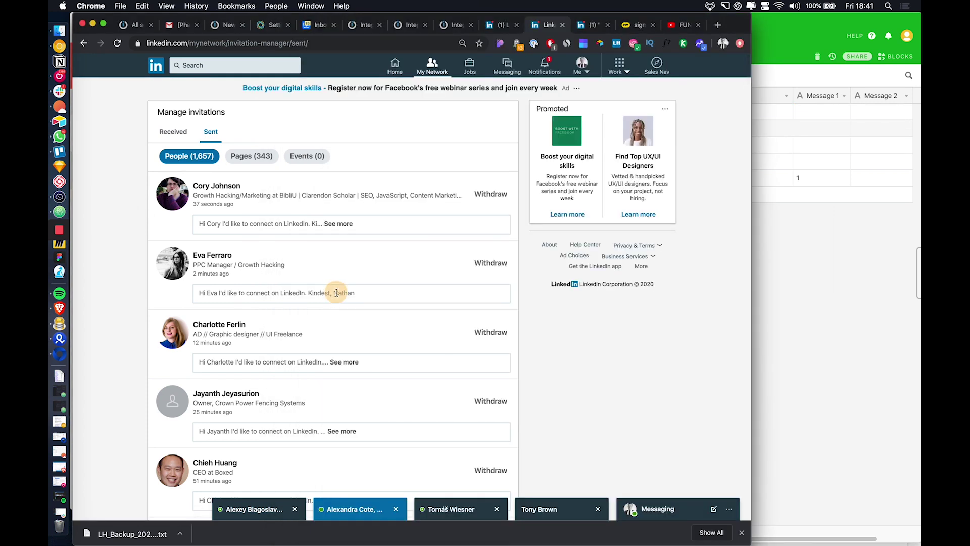
pyautogui.click(208, 293)
pyautogui.click(347, 224)
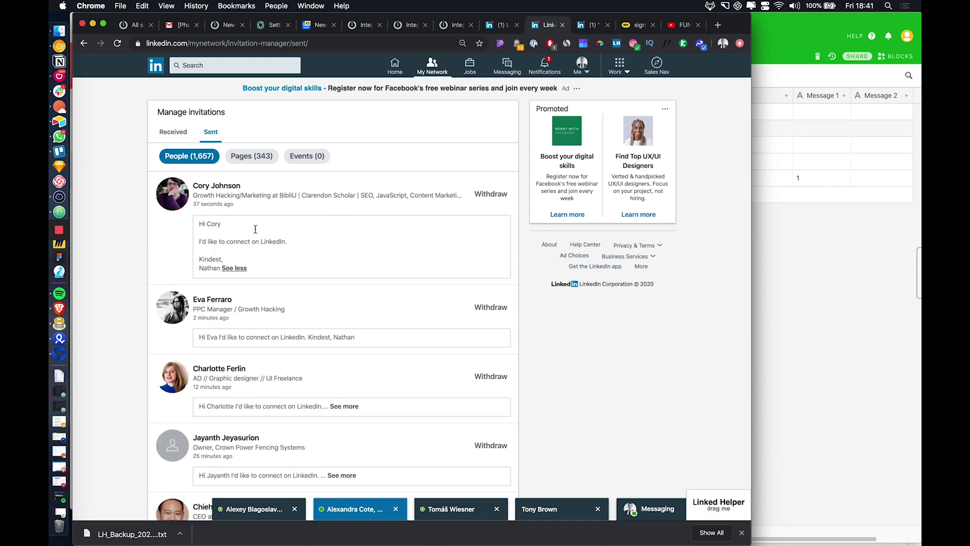
pyautogui.click(774, 324)
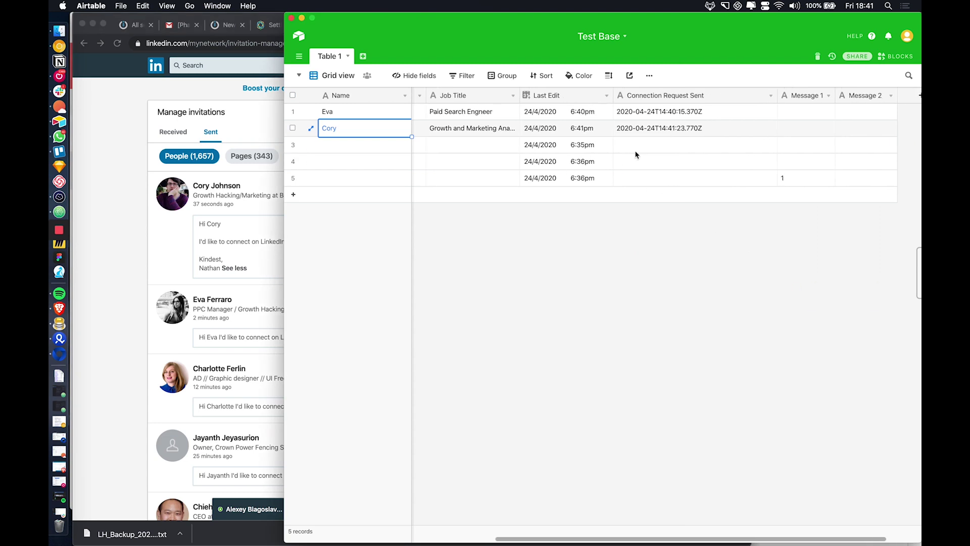
pyautogui.hscroll(-5, 634, 150)
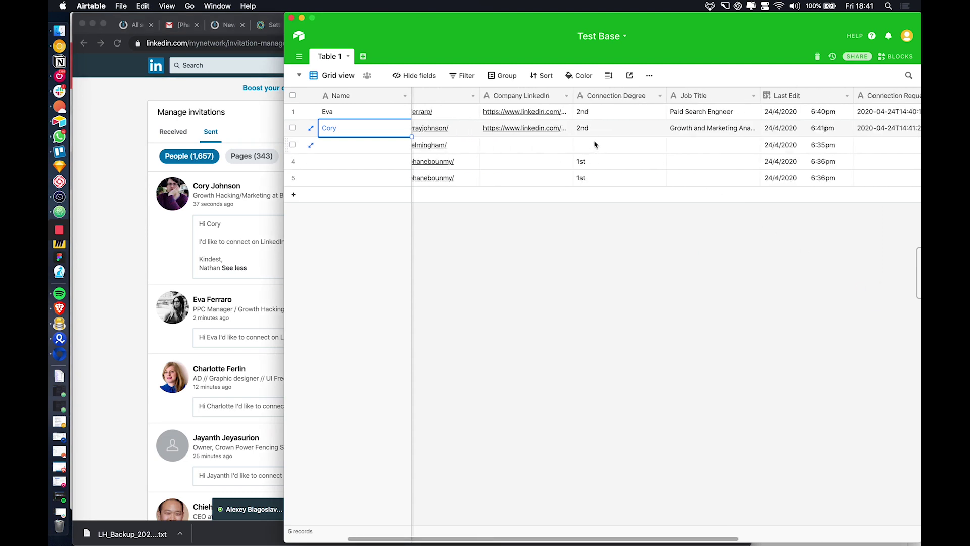
pyautogui.hscroll(-3, 595, 145)
pyautogui.hscroll(5, 555, 161)
pyautogui.hscroll(-5, 505, 177)
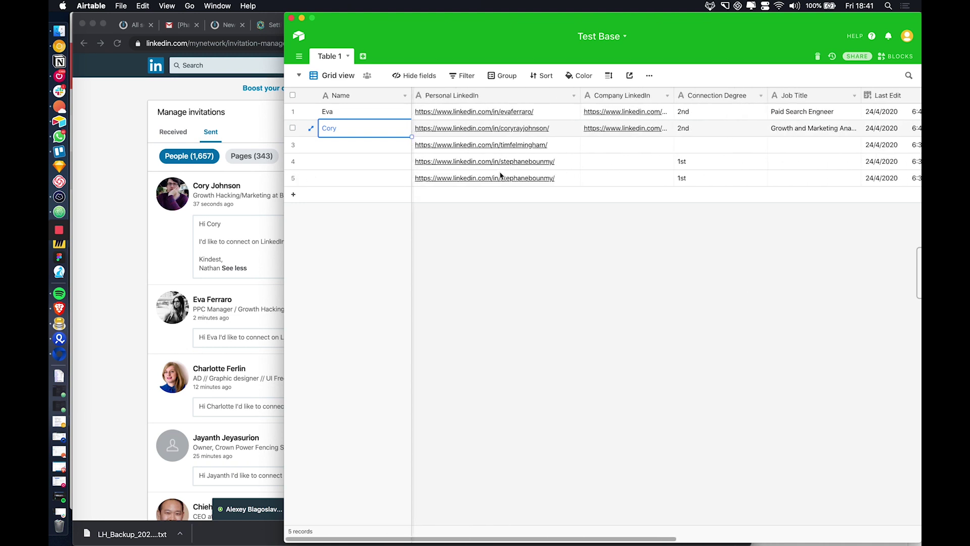
pyautogui.hscroll(4, 502, 177)
pyautogui.hscroll(-4, 504, 178)
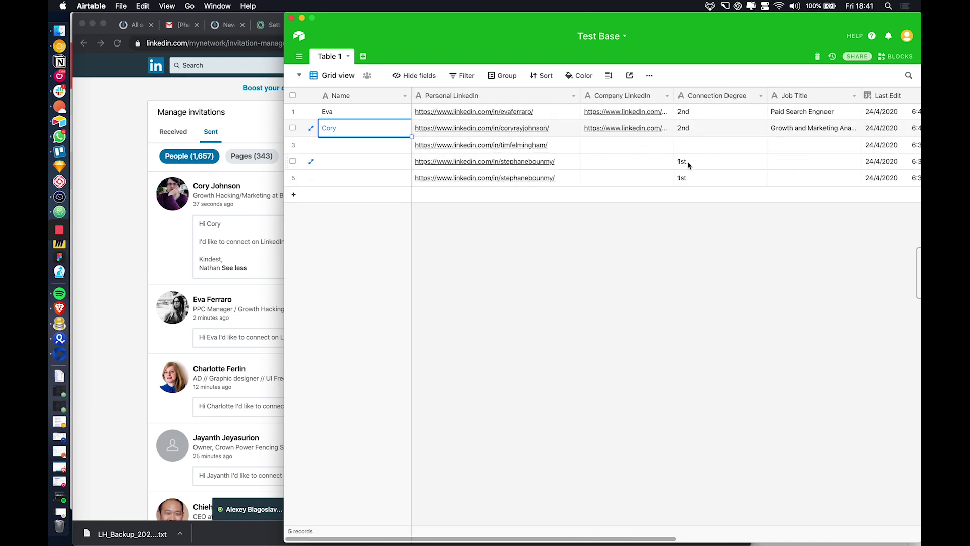
pyautogui.hscroll(5, 689, 166)
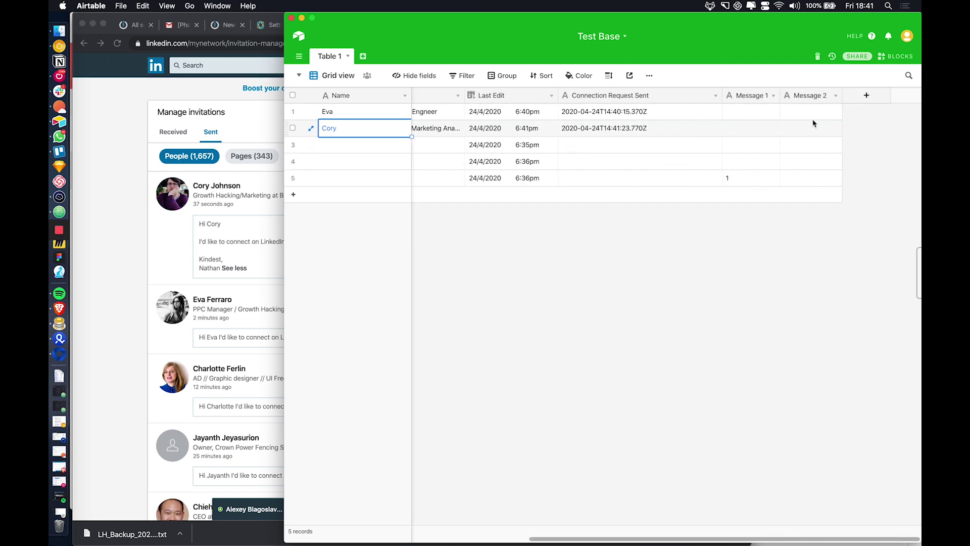
pyautogui.click(194, 109)
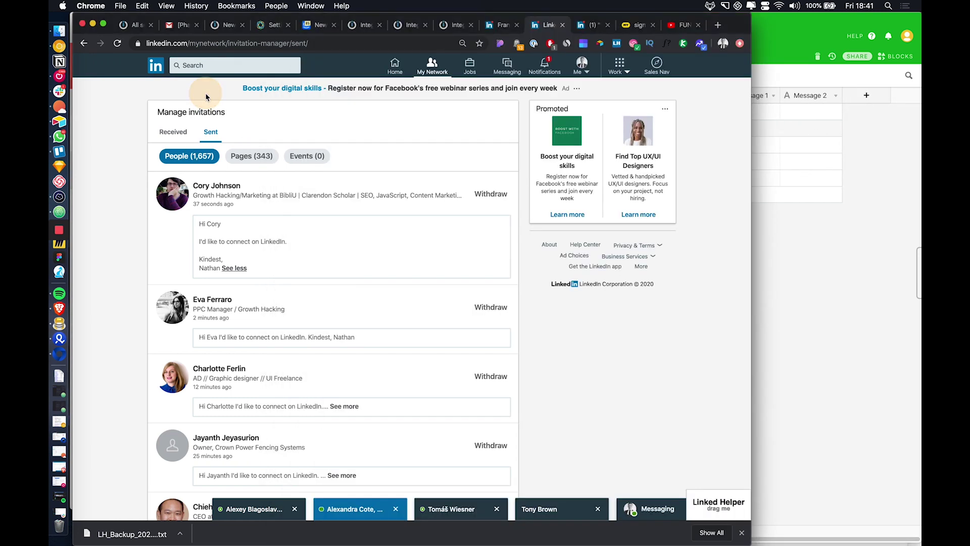
# Let the run proceed and check rows 4 and 5's Message 1 and Message 2 cells in Airtable
pyautogui.click(452, 24)
pyautogui.moveTo(515, 195); pyautogui.dragTo(523, 190)
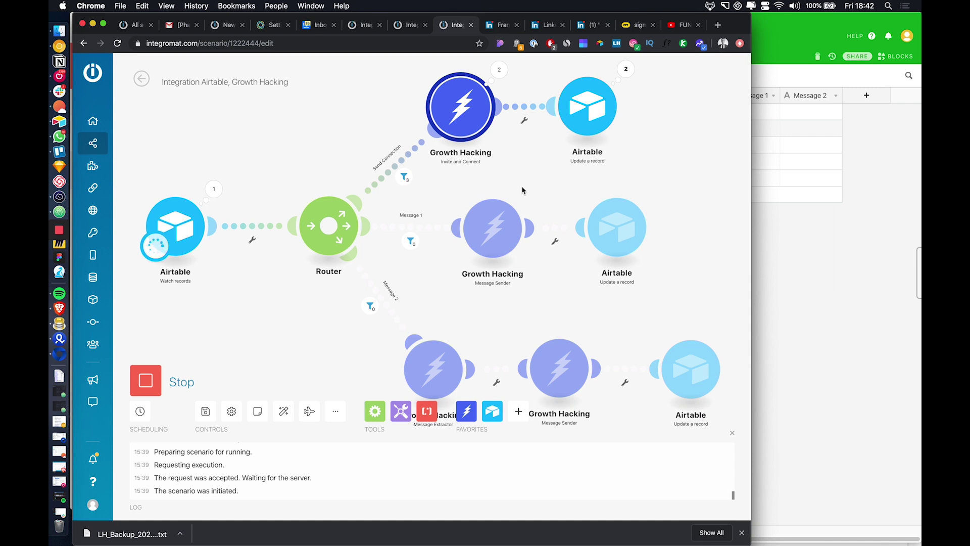
pyautogui.press('super+Tab')
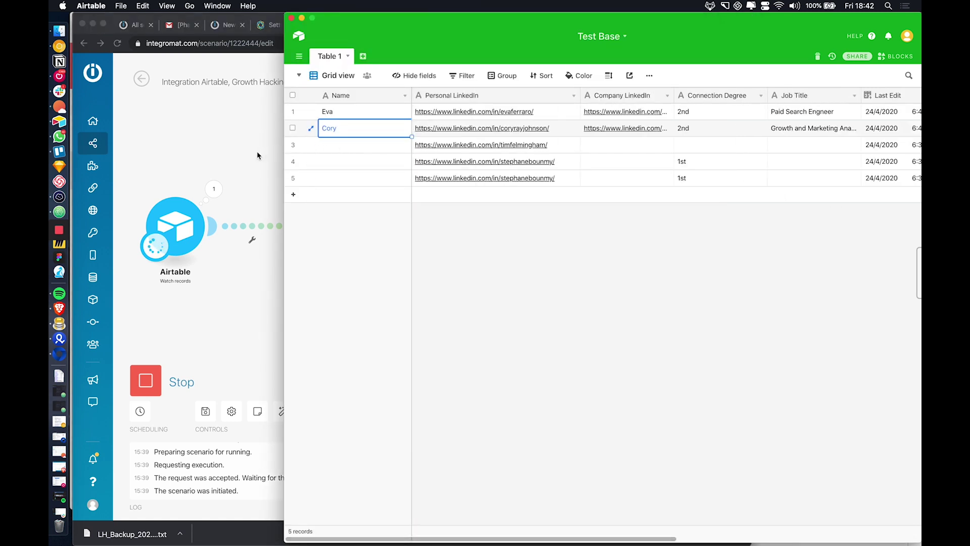
pyautogui.click(228, 148)
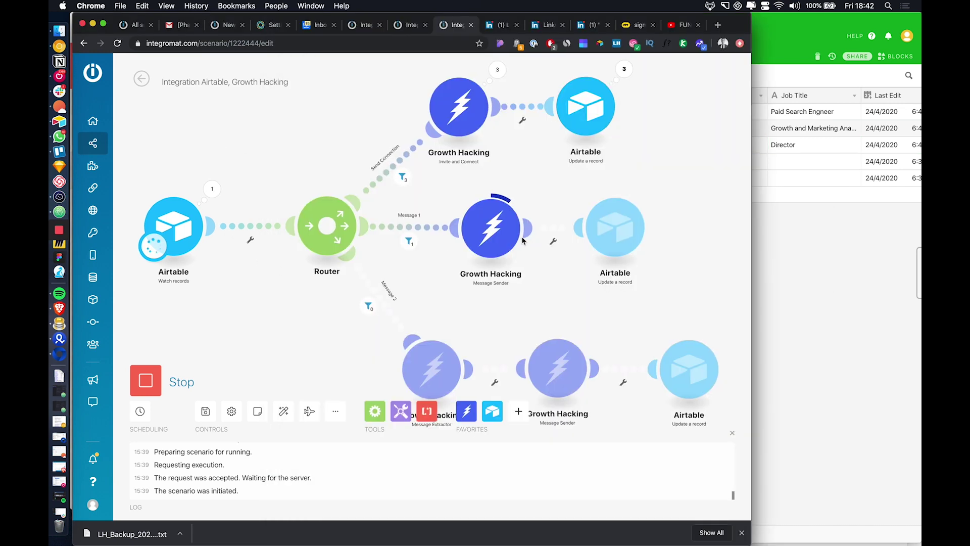
pyautogui.scroll(-2, 482, 215)
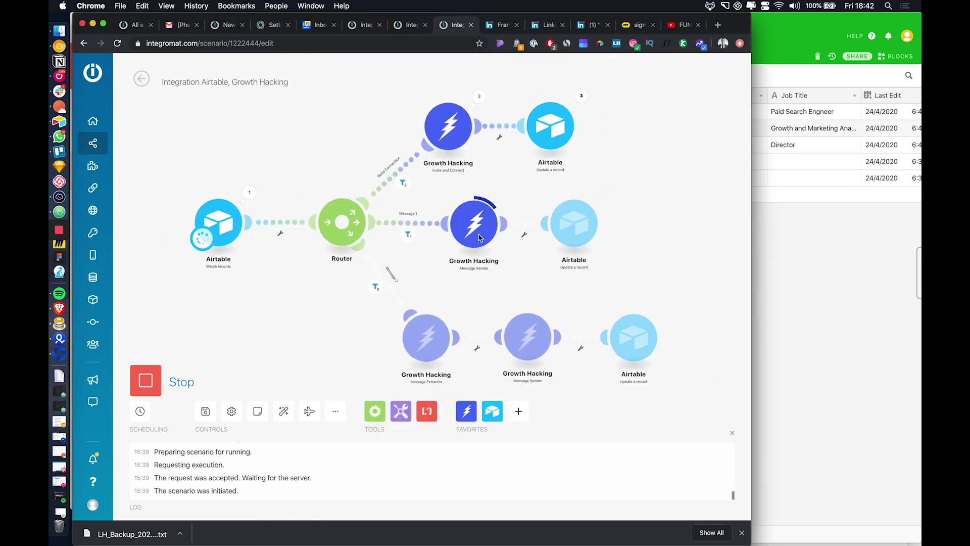
pyautogui.click(848, 259)
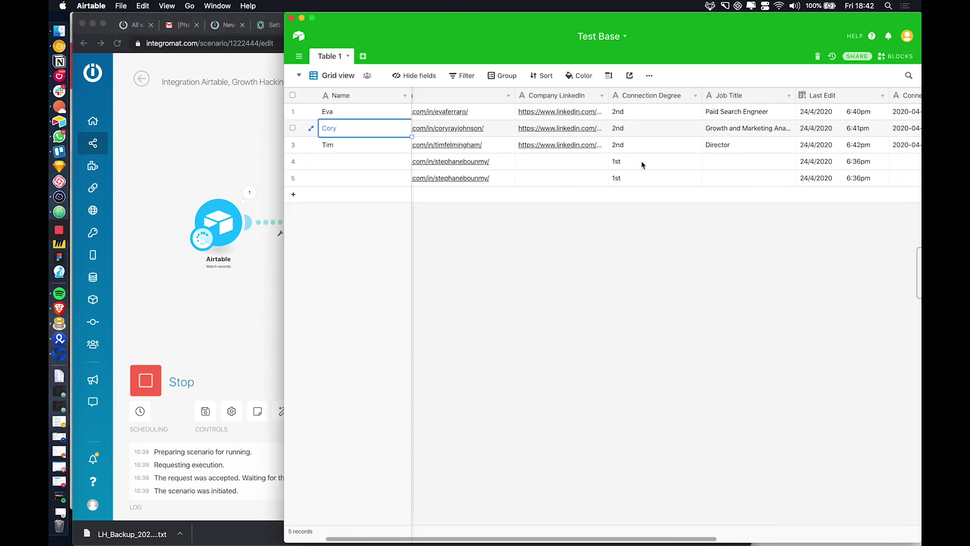
pyautogui.hscroll(1, 642, 160)
pyautogui.hscroll(10, 570, 175)
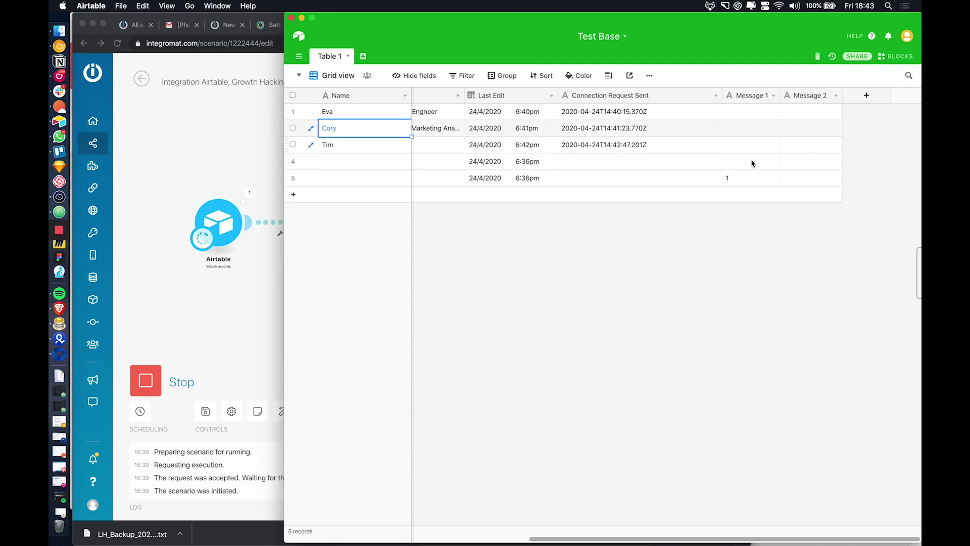
pyautogui.click(738, 169)
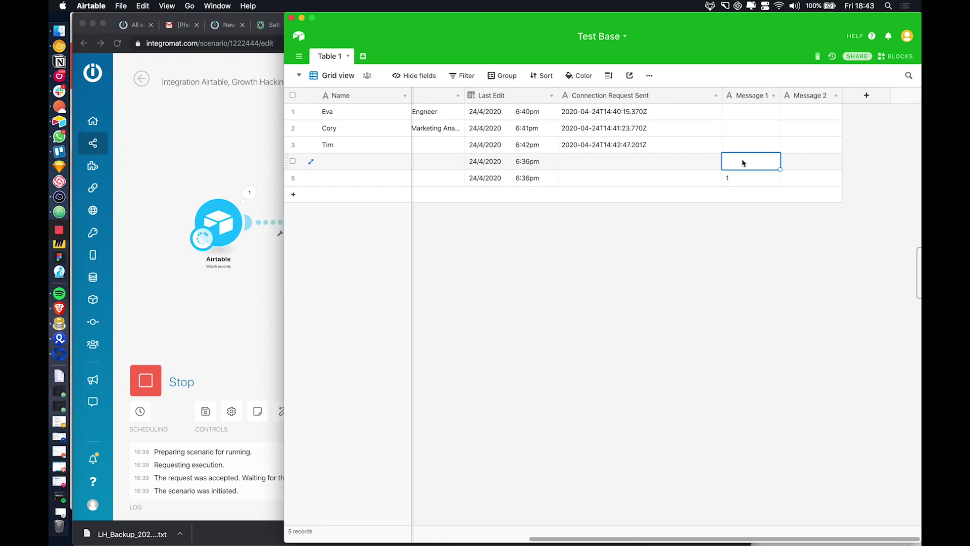
pyautogui.click(758, 184)
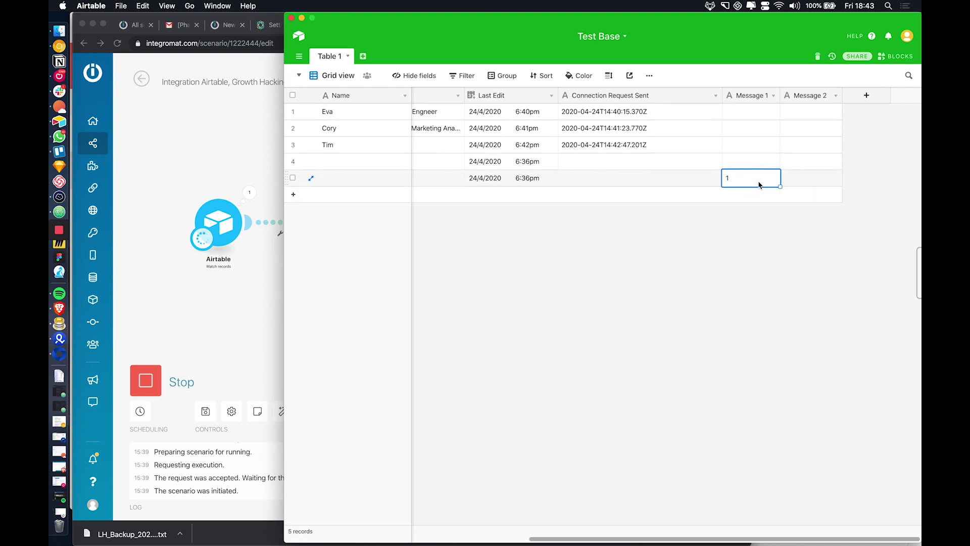
pyautogui.click(807, 185)
# Confirm row 4's new Message 1 timestamp and shift the diagram to the lower route
pyautogui.click(226, 143)
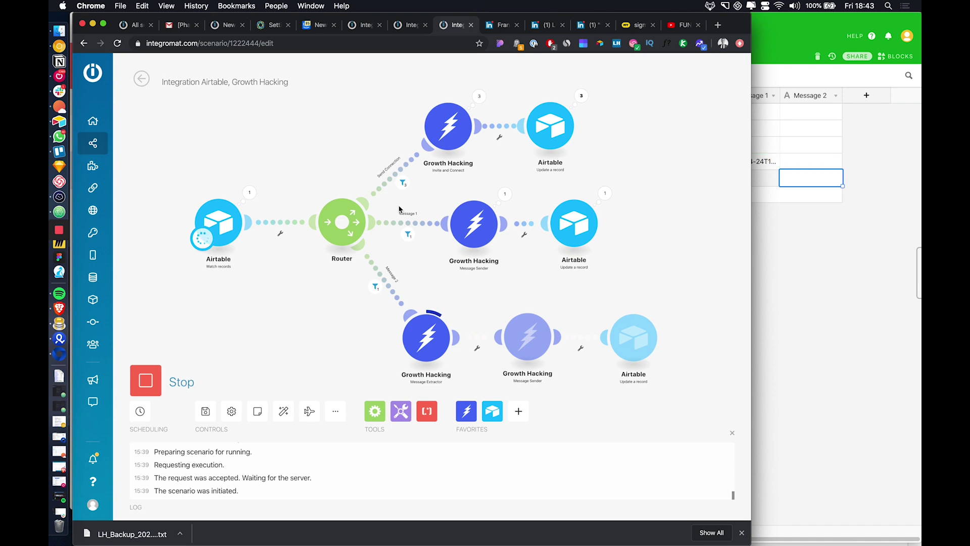
pyautogui.click(838, 267)
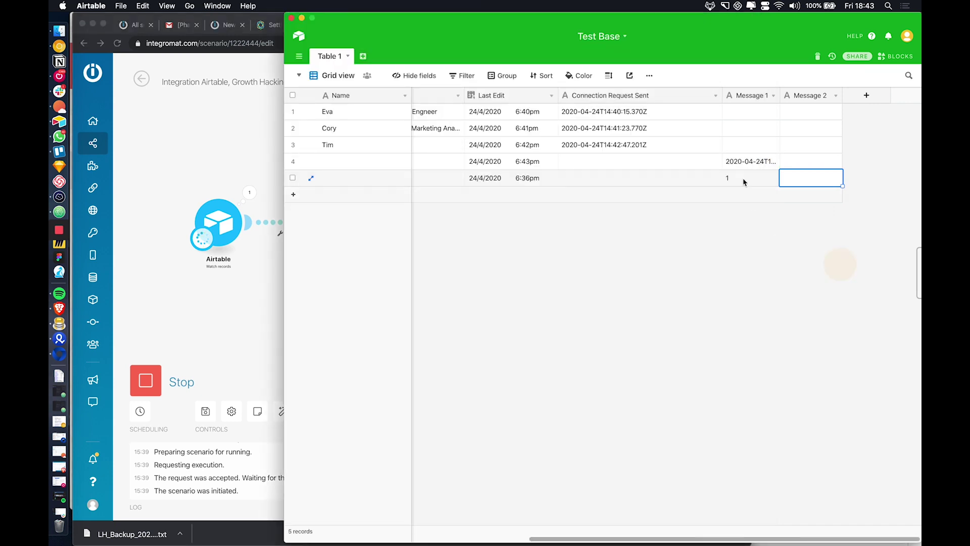
pyautogui.click(744, 162)
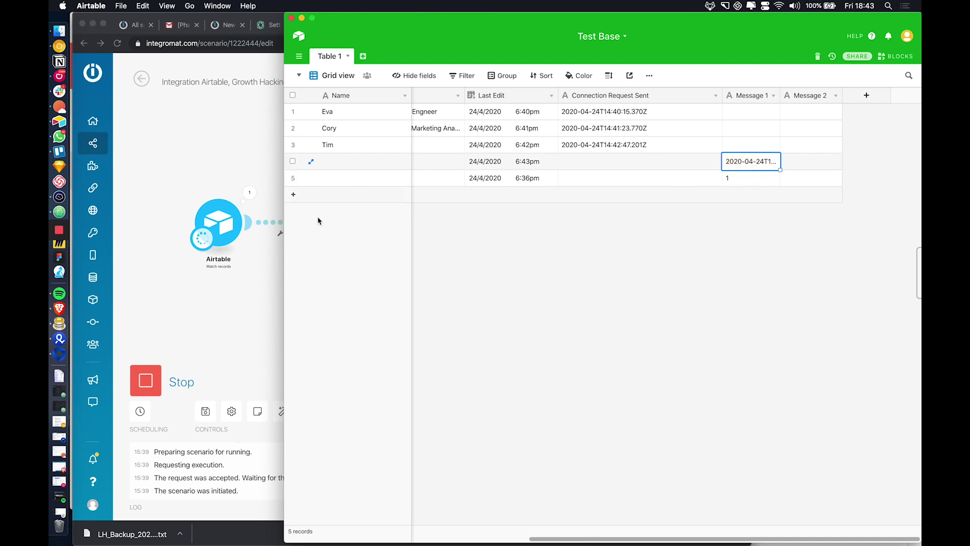
pyautogui.click(235, 177)
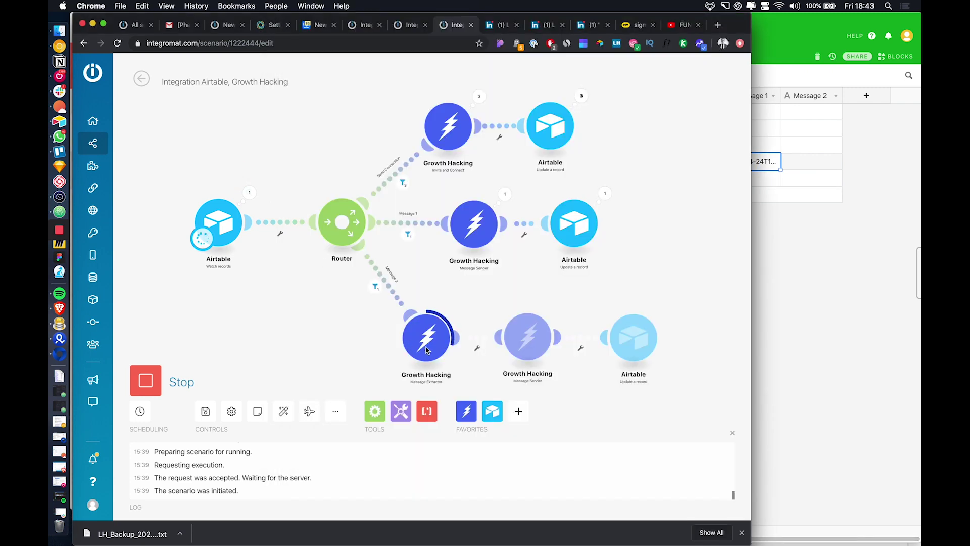
pyautogui.moveTo(390, 347); pyautogui.dragTo(389, 314)
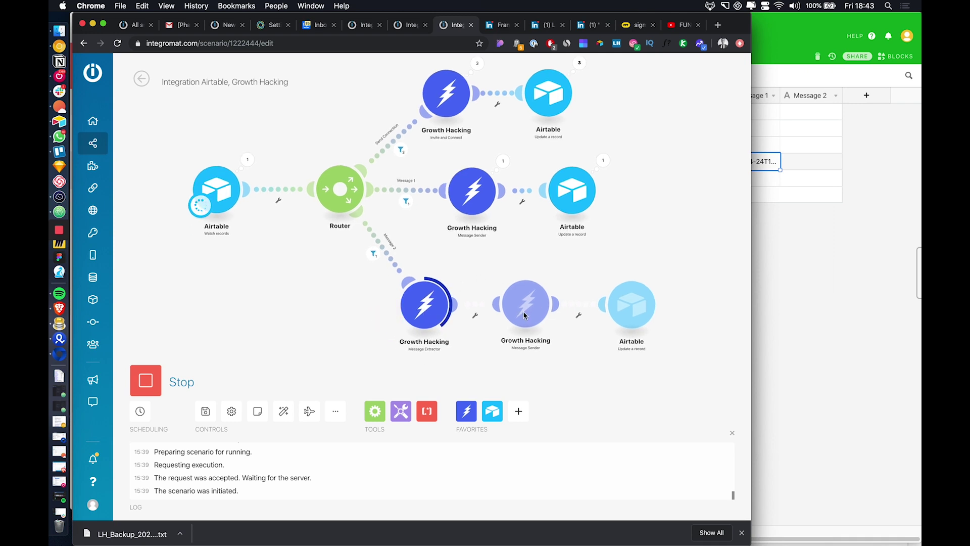
# Verify row 5's Message 2 reads 'sent' once the run completes
pyautogui.click(899, 230)
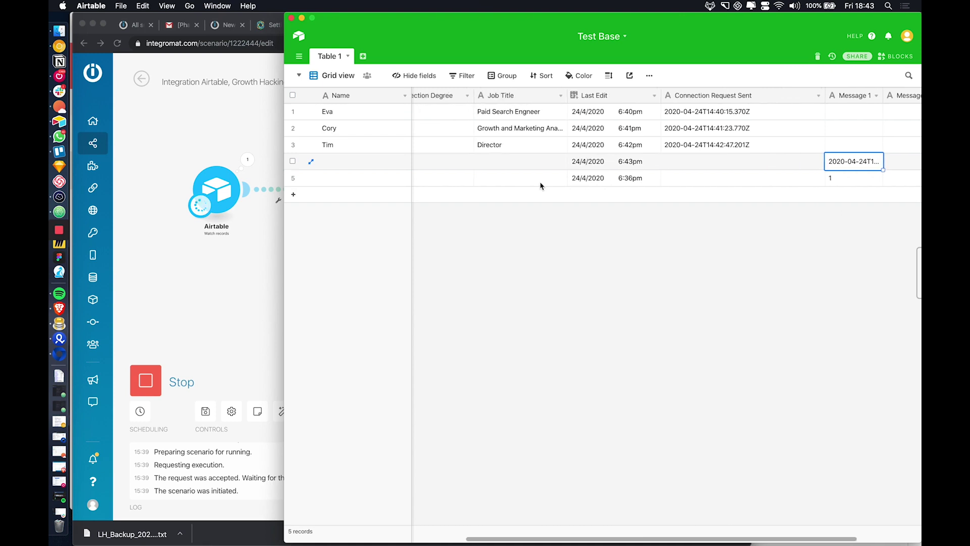
pyautogui.hscroll(3, 708, 190)
pyautogui.click(827, 185)
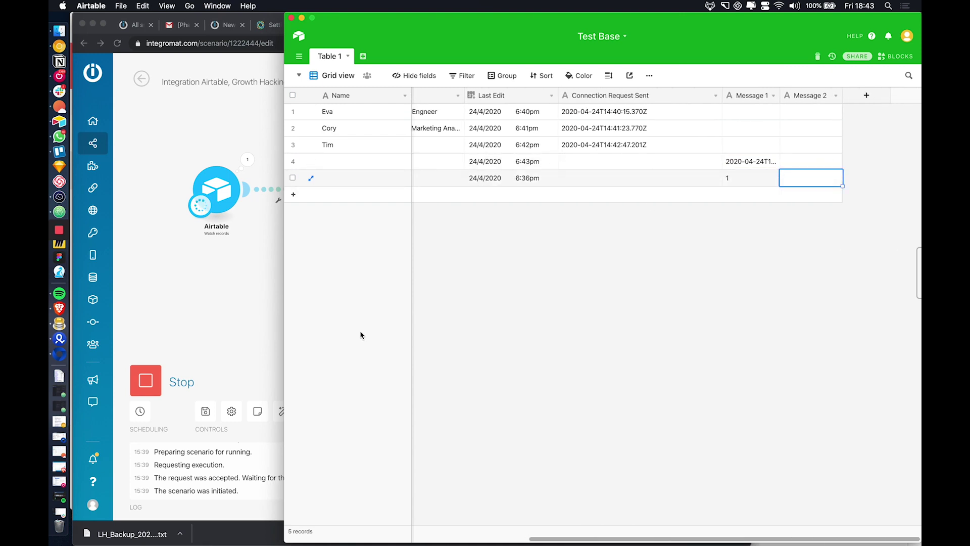
pyautogui.click(253, 320)
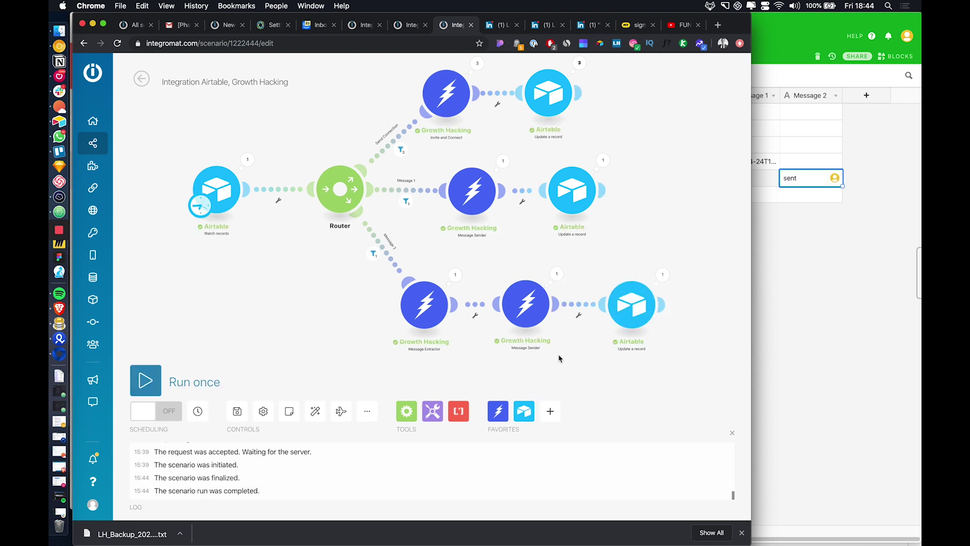
pyautogui.click(842, 278)
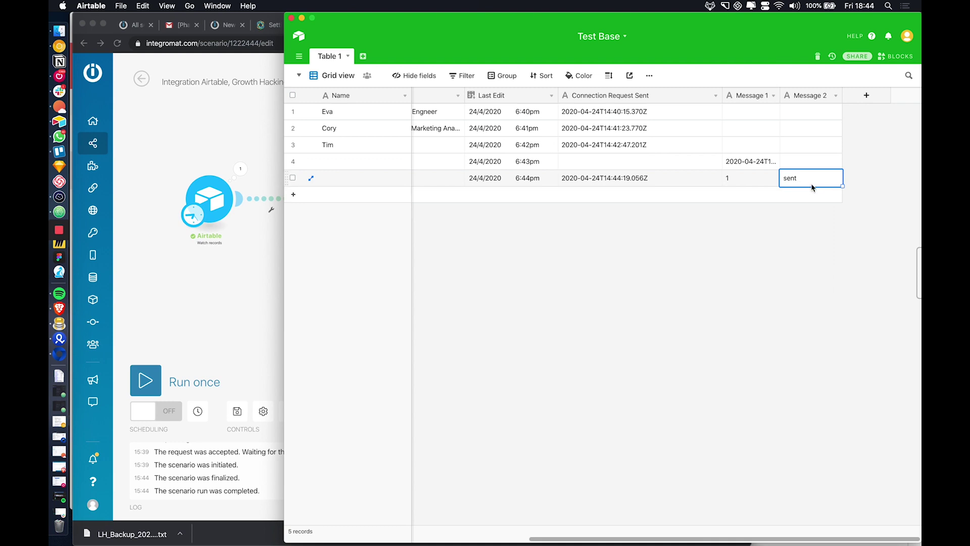
pyautogui.hscroll(-10, 808, 182)
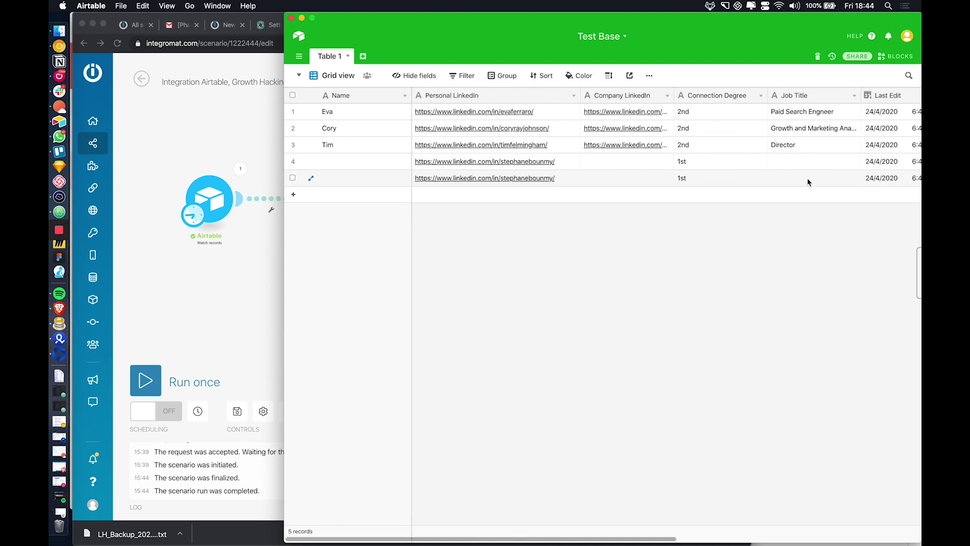
pyautogui.hscroll(8, 808, 181)
pyautogui.click(808, 180)
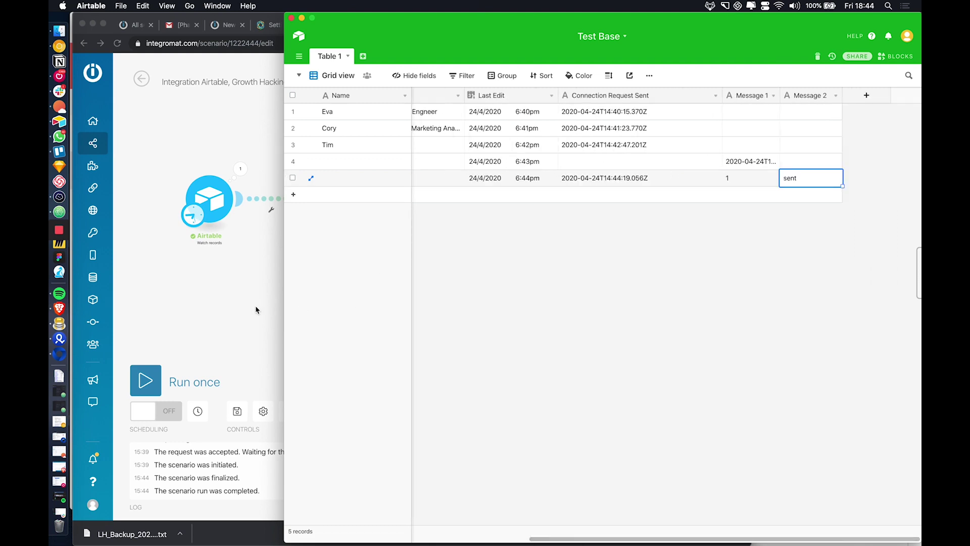
pyautogui.click(256, 307)
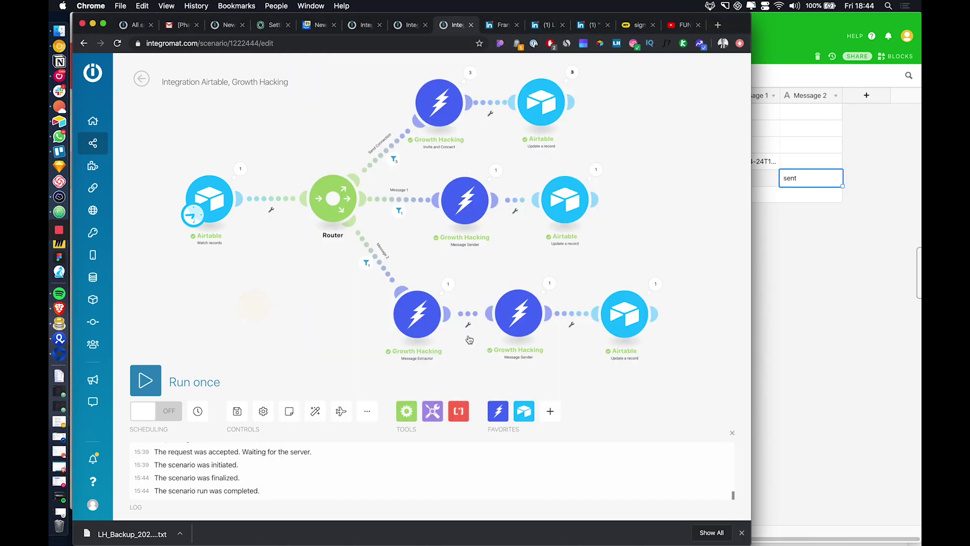
# Look at schedule and extra options unchanged, then exit and reopen the scenario editor
pyautogui.click(198, 411)
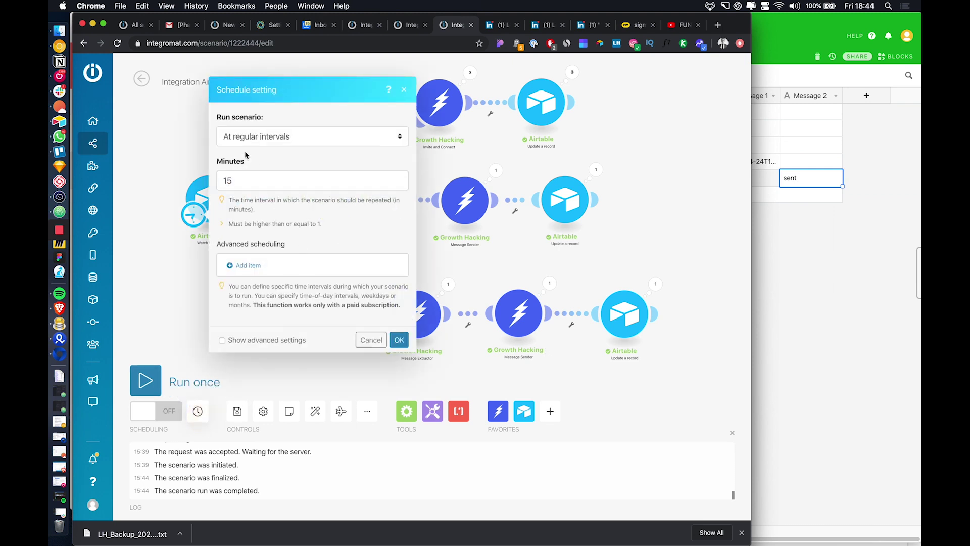
pyautogui.click(372, 340)
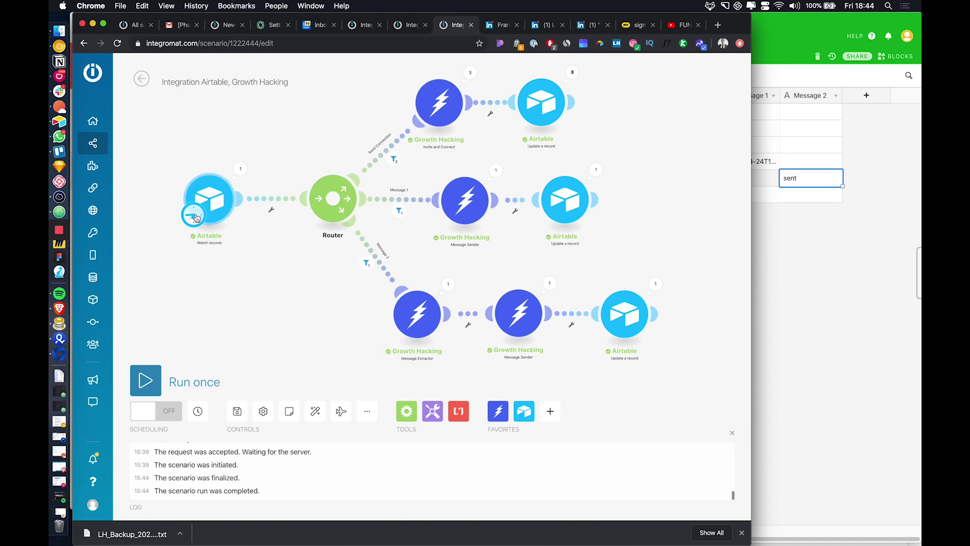
pyautogui.click(370, 413)
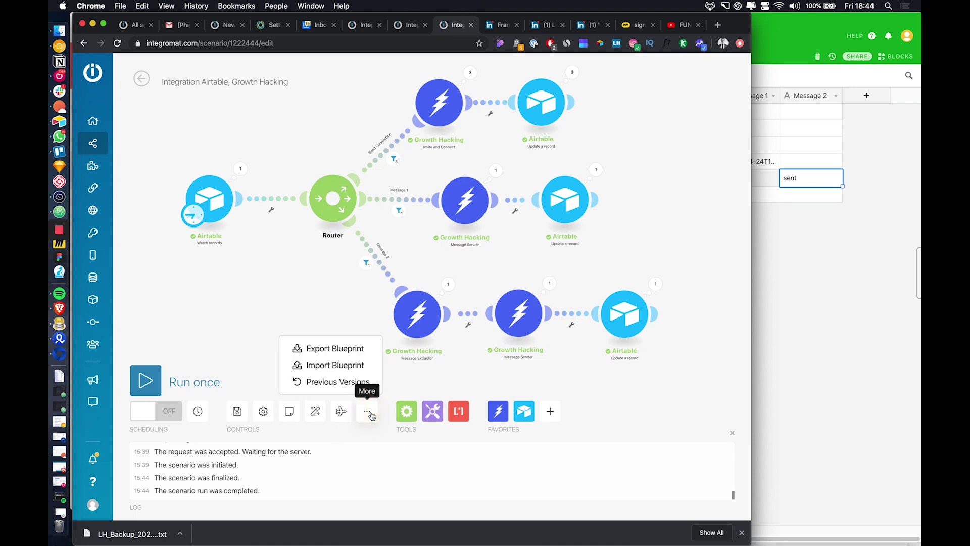
pyautogui.click(340, 288)
pyautogui.moveTo(340, 288); pyautogui.dragTo(327, 322)
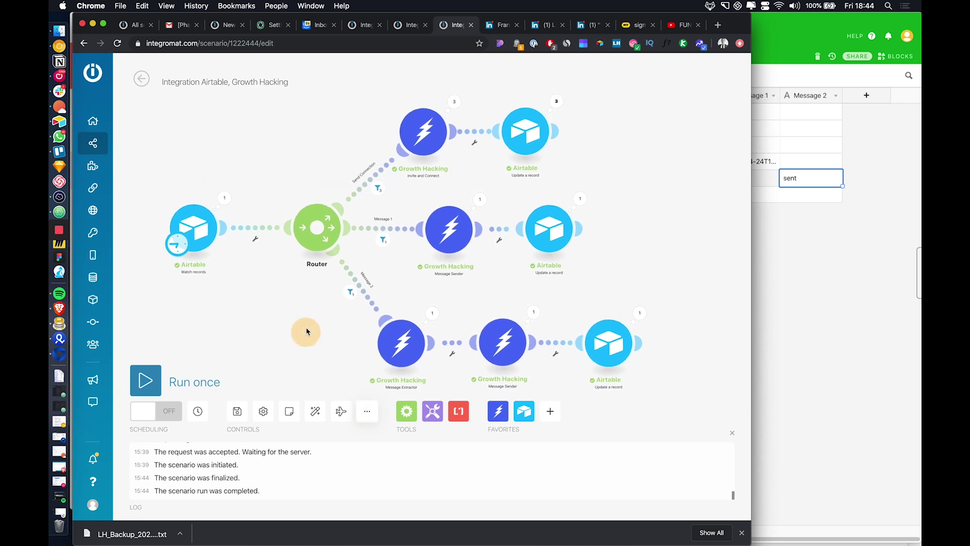
pyautogui.click(142, 79)
pyautogui.click(710, 78)
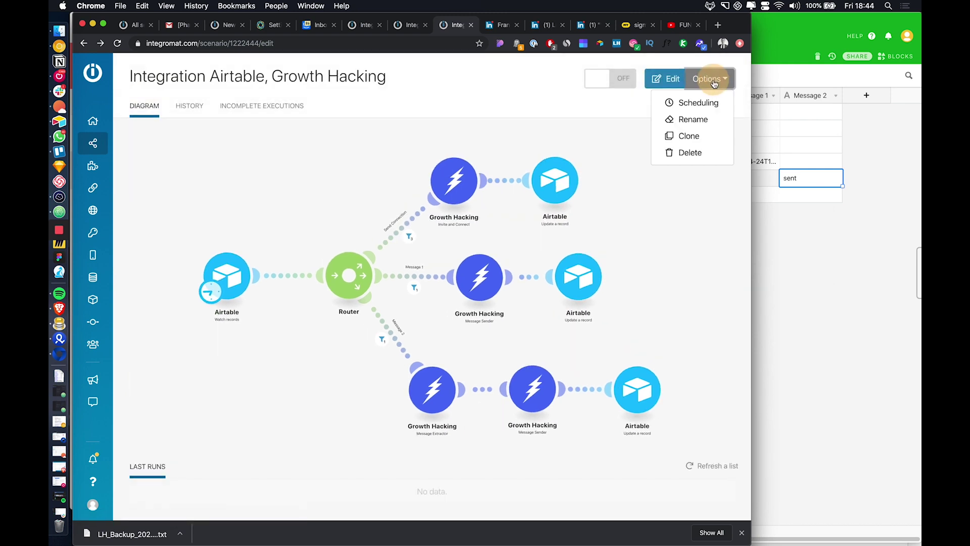
pyautogui.click(681, 310)
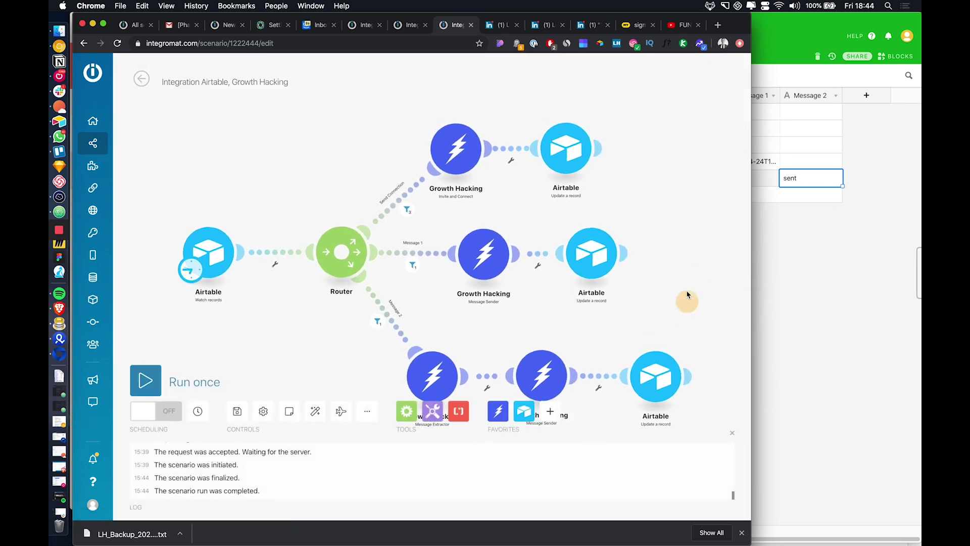
# Add a Gmail 'Send an email' module after the top Airtable update, then delete it
pyautogui.click(558, 132)
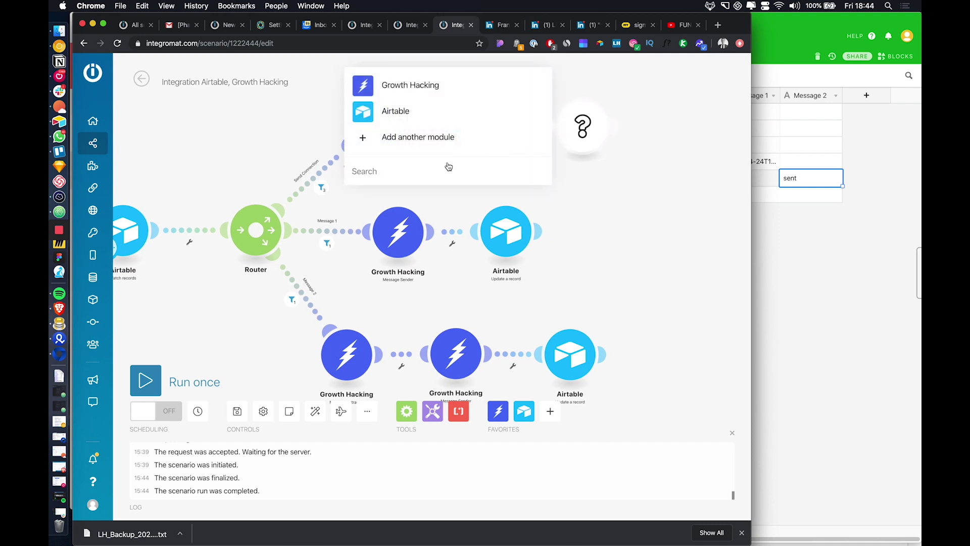
pyautogui.click(444, 167)
pyautogui.write('gmail')
pyautogui.click(386, 94)
pyautogui.click(387, 96)
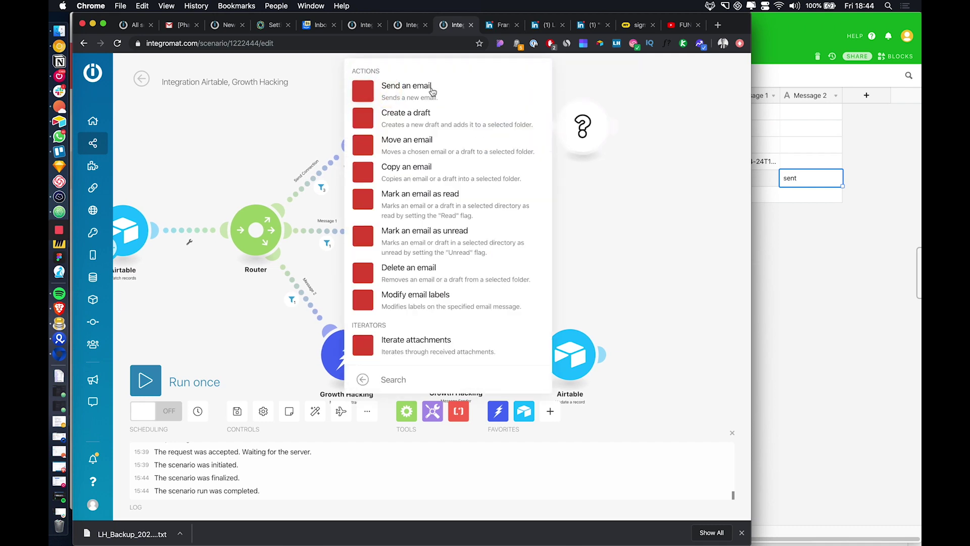
pyautogui.click(619, 135)
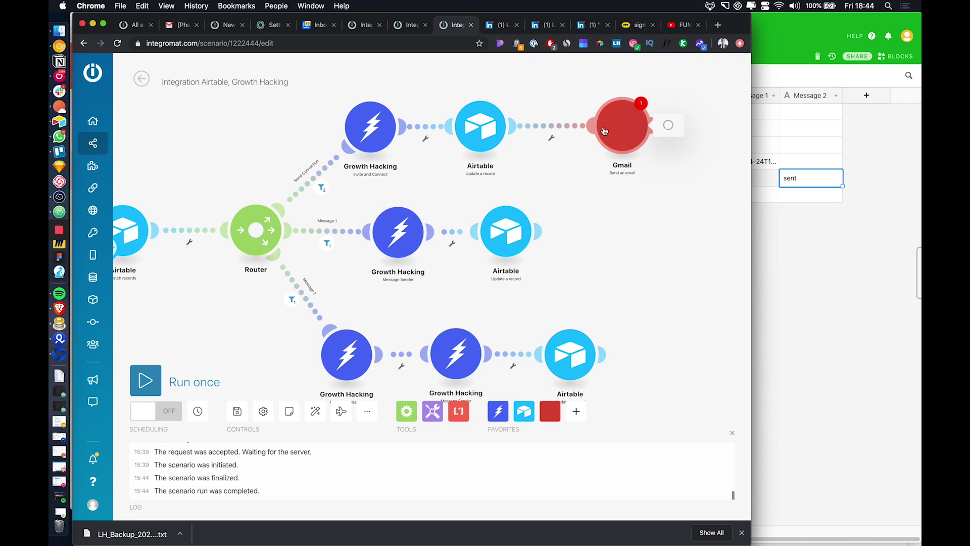
pyautogui.rightClick(610, 129)
pyautogui.click(649, 235)
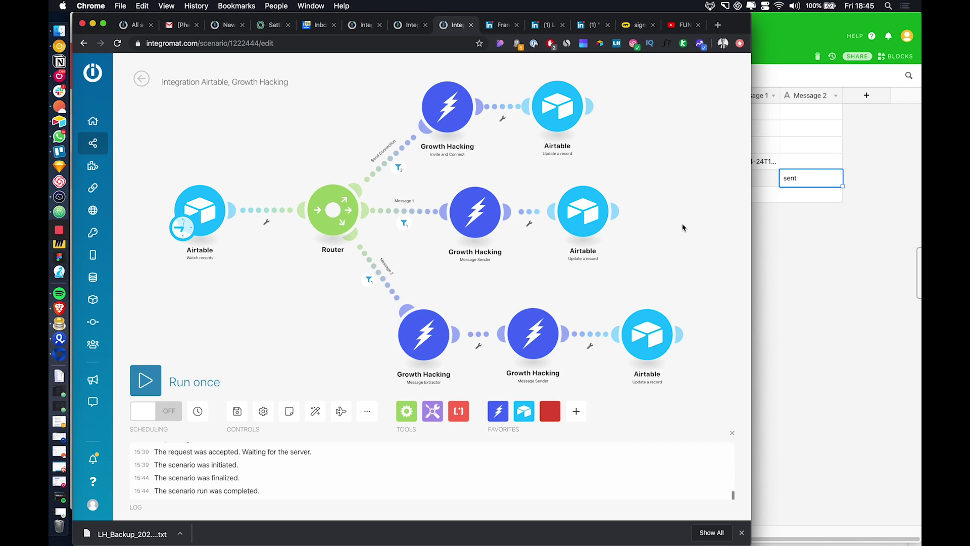
pyautogui.click(806, 159)
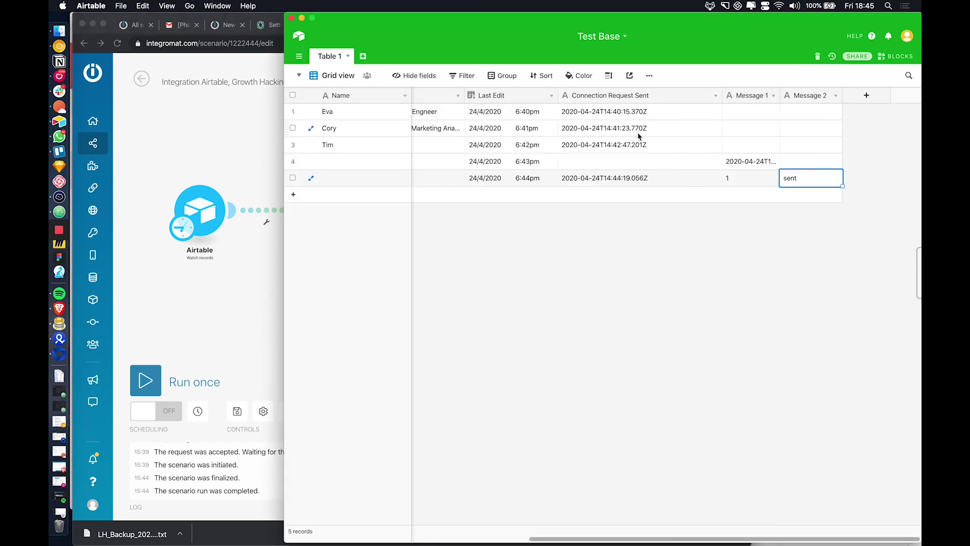
# Make Last Edit track only Connection Request Sent, Message 1 and Message 2, then add a view filter
pyautogui.hscroll(-1, 639, 136)
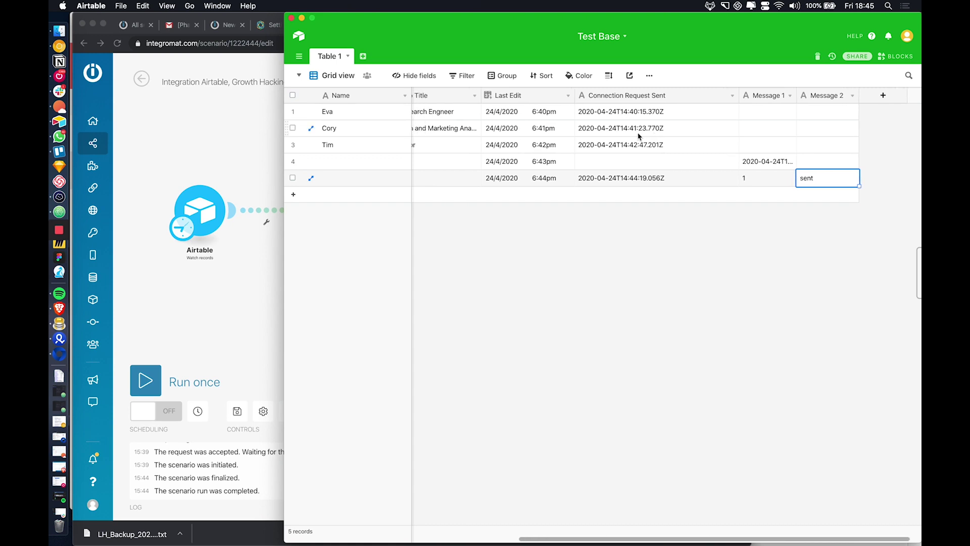
pyautogui.click(568, 95)
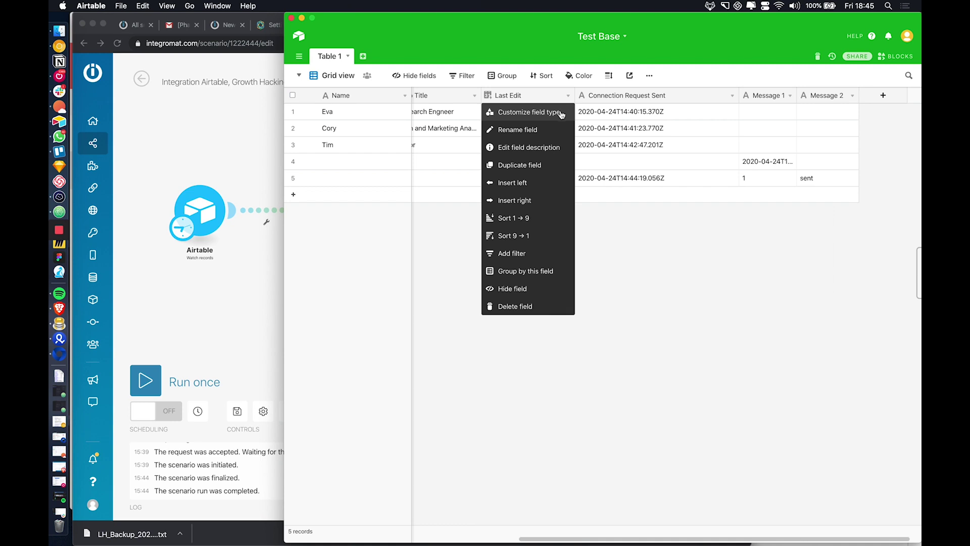
pyautogui.click(561, 112)
pyautogui.click(503, 228)
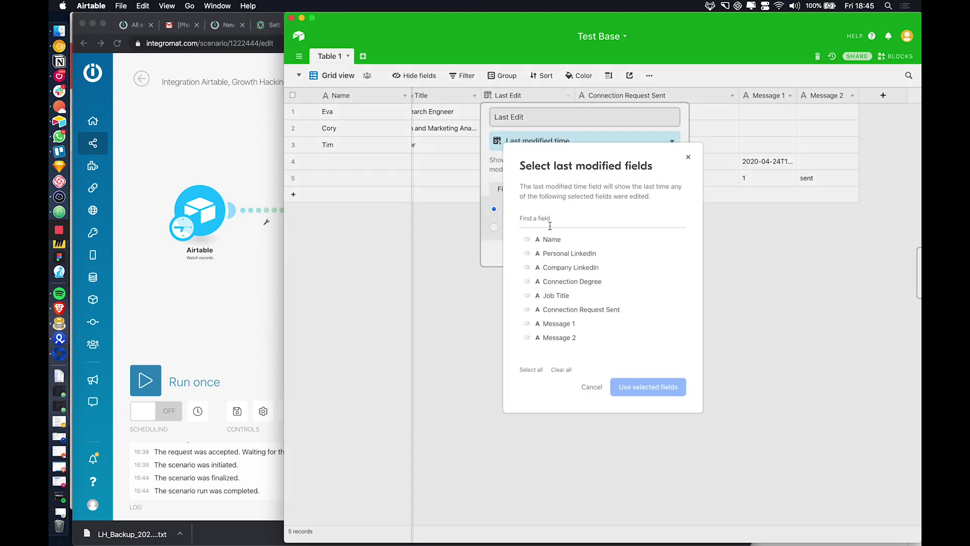
pyautogui.click(527, 337)
pyautogui.click(527, 324)
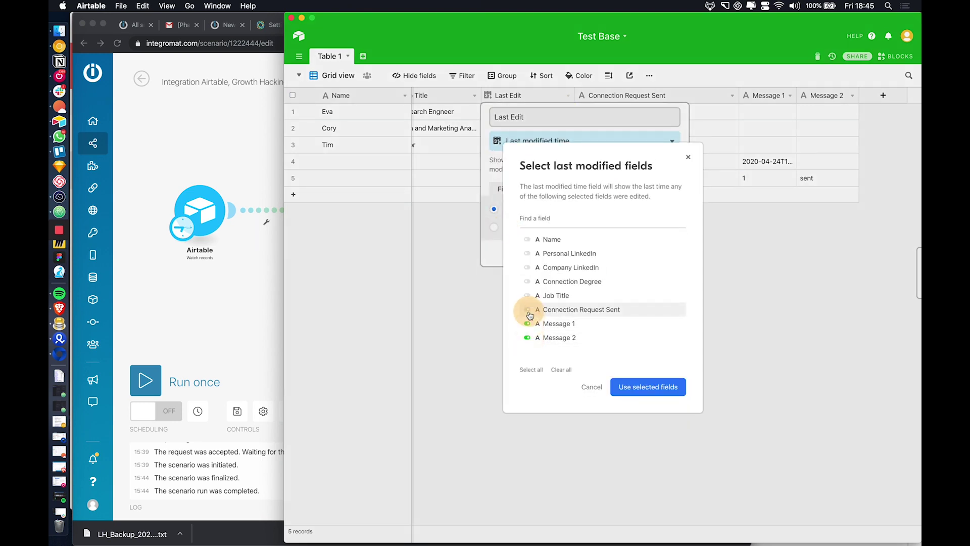
pyautogui.click(528, 309)
pyautogui.click(648, 387)
pyautogui.click(551, 343)
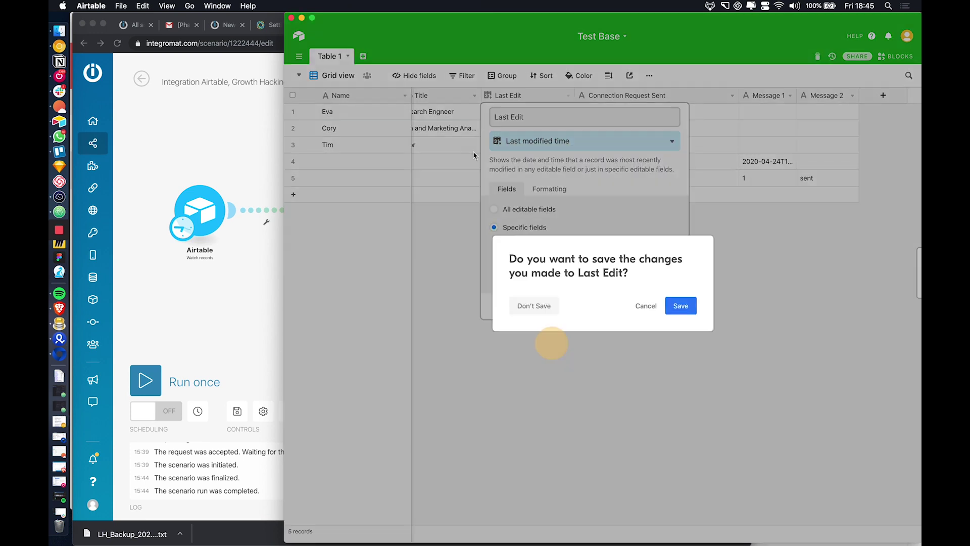
pyautogui.click(680, 307)
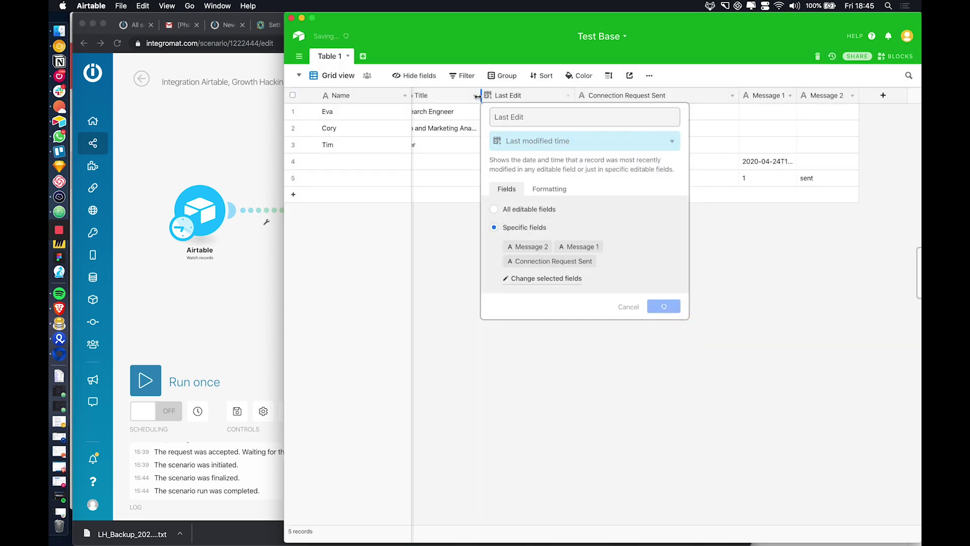
pyautogui.click(461, 75)
pyautogui.click(487, 125)
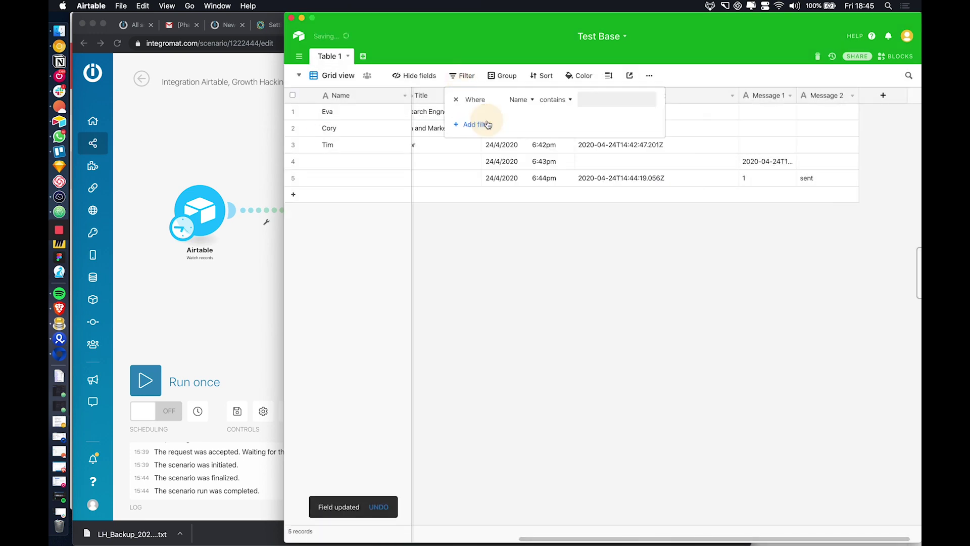
# Add an Airtable filter so Last Edit is not today
pyautogui.click(521, 100)
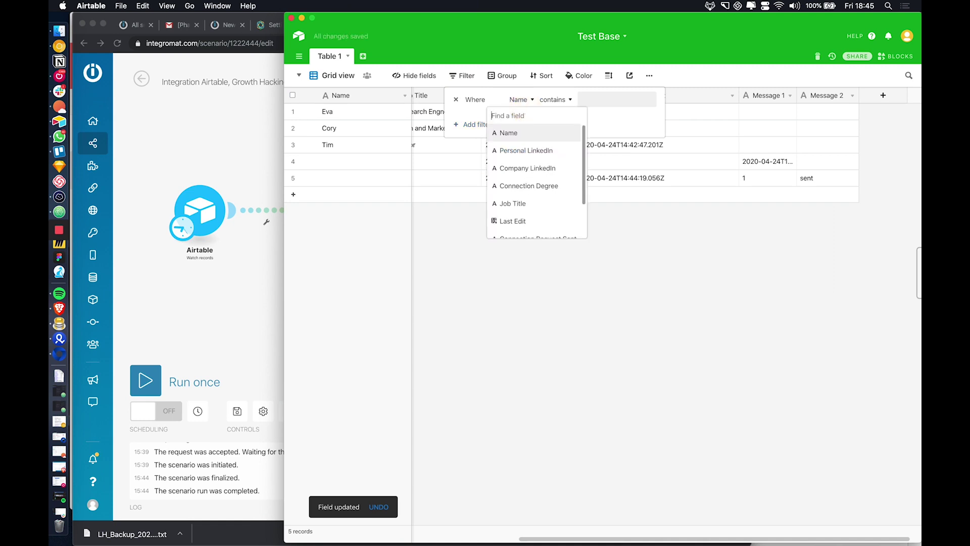
pyautogui.write('last')
pyautogui.click(521, 132)
pyautogui.click(586, 99)
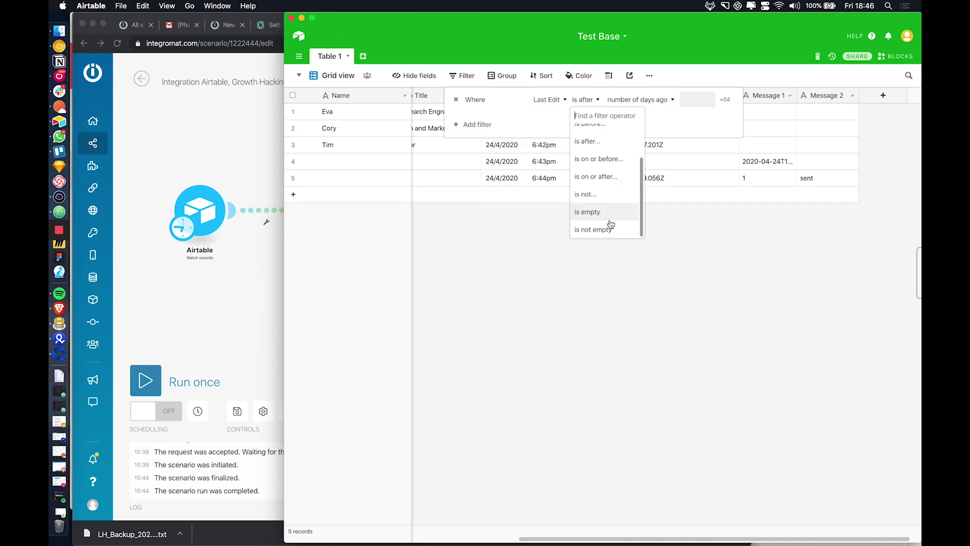
pyautogui.click(612, 200)
pyautogui.click(639, 101)
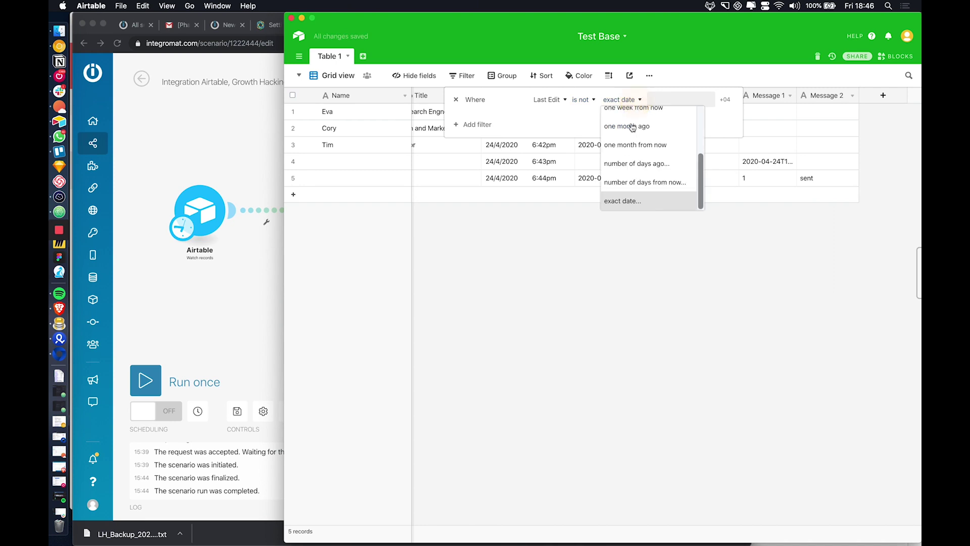
pyautogui.scroll(3, 651, 162)
pyautogui.click(628, 120)
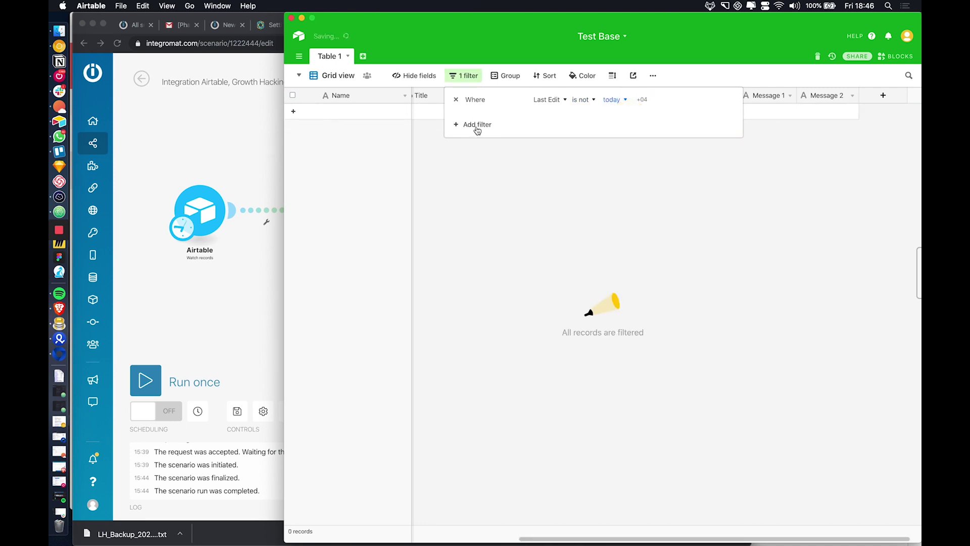
# Add a second condition: Last Edit is not yesterday
pyautogui.click(477, 130)
pyautogui.click(552, 119)
pyautogui.write('las')
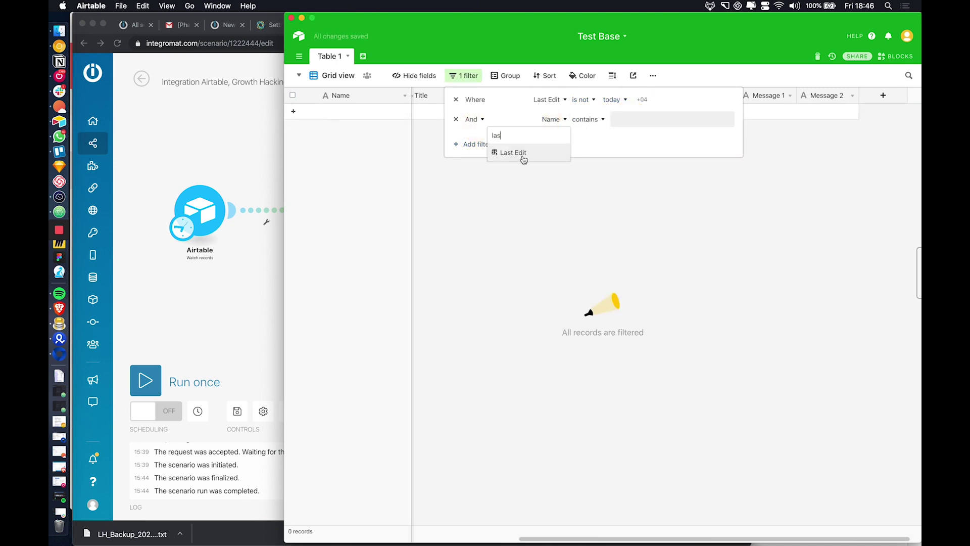
pyautogui.click(523, 159)
pyautogui.click(576, 121)
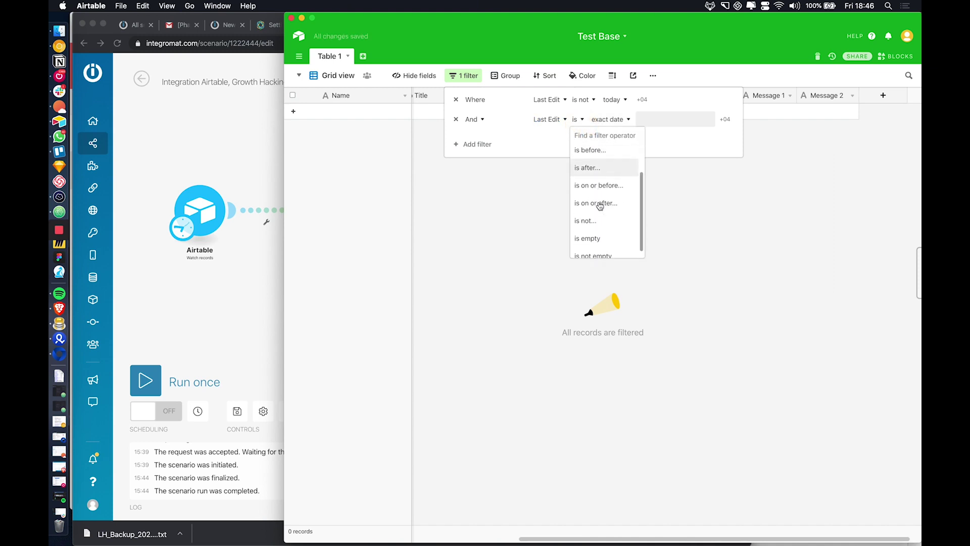
pyautogui.click(598, 220)
pyautogui.click(622, 120)
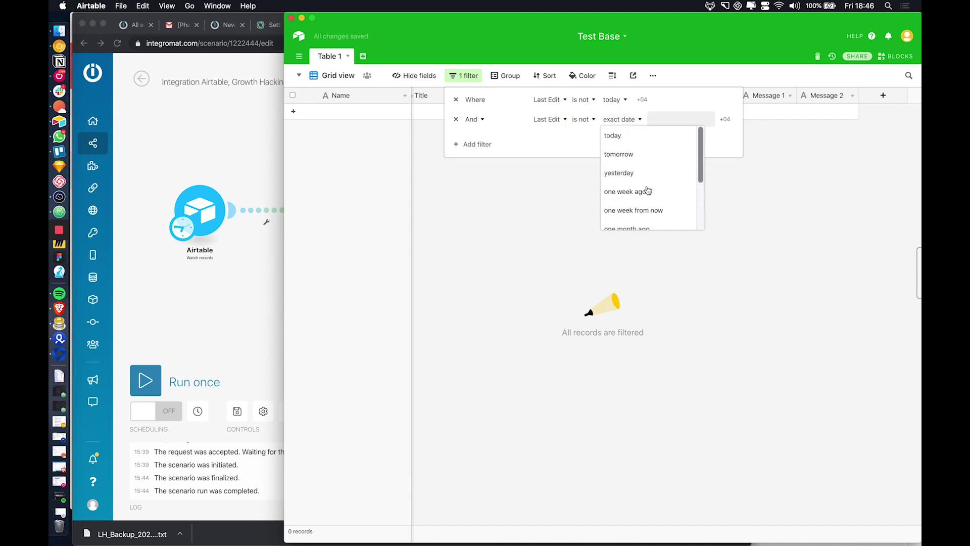
pyautogui.click(643, 173)
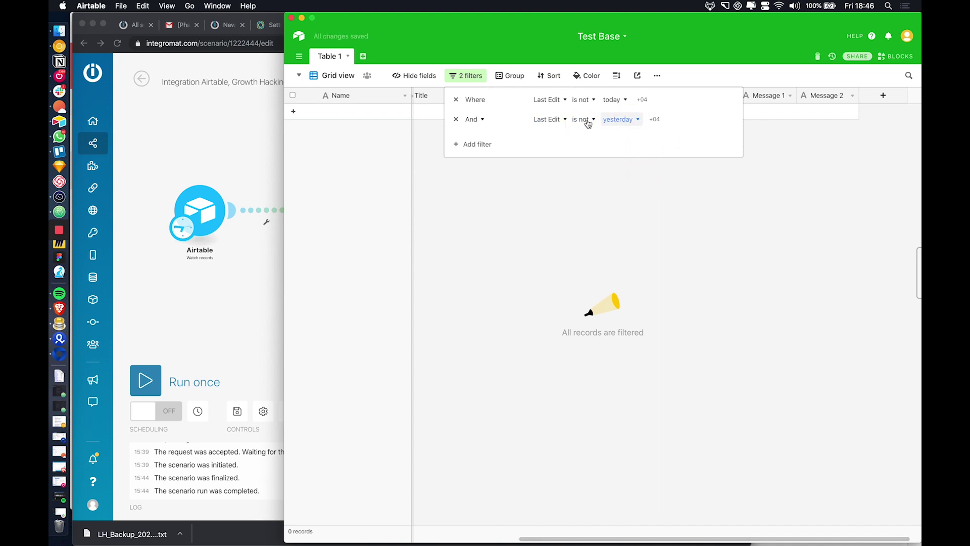
# Add a third condition: Last Edit is not 3 days ago
pyautogui.click(471, 145)
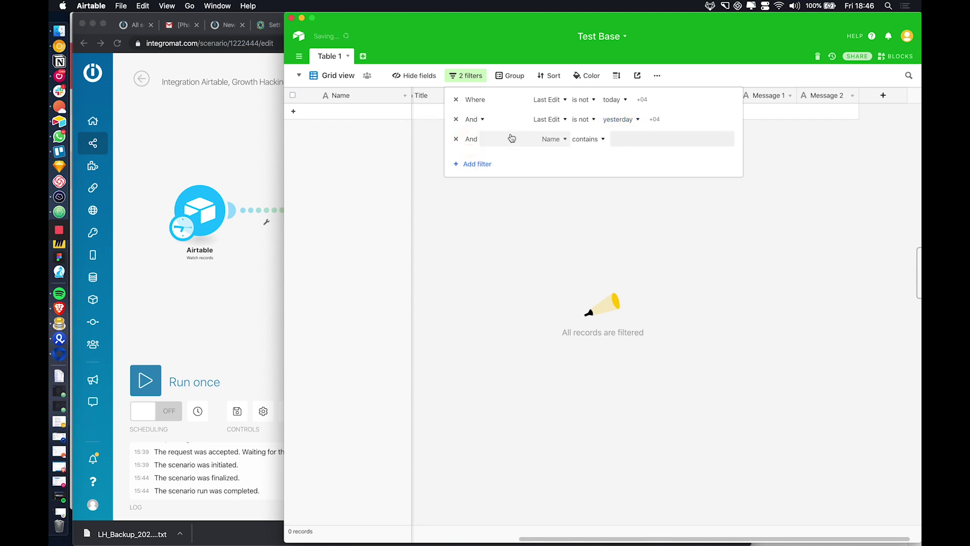
pyautogui.click(511, 137)
pyautogui.write('last')
pyautogui.click(526, 171)
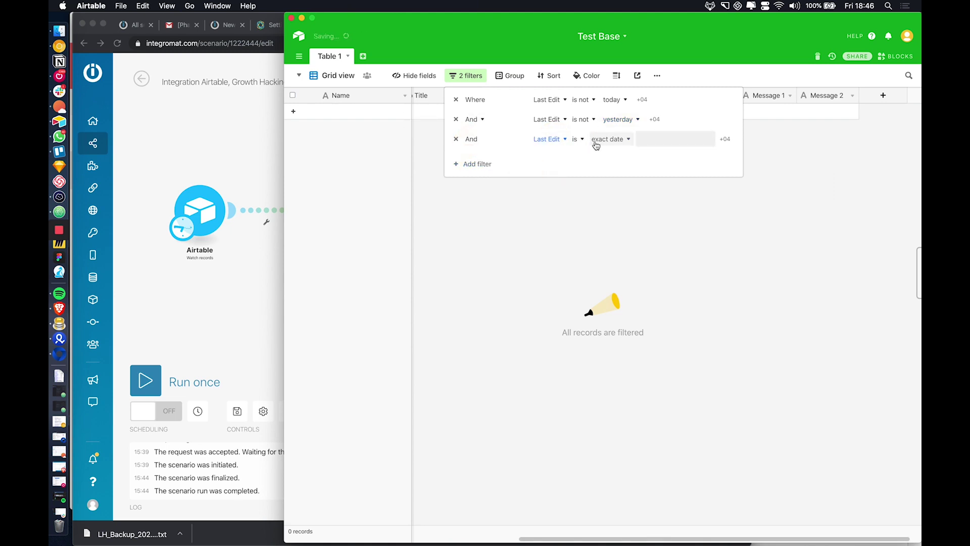
pyautogui.click(577, 139)
pyautogui.scroll(-3, 604, 202)
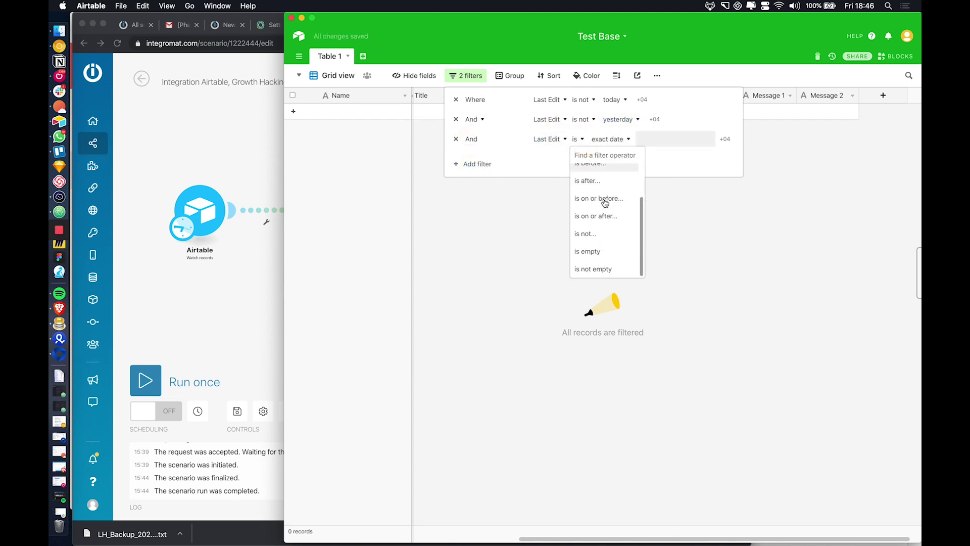
pyautogui.click(600, 239)
pyautogui.click(620, 142)
pyautogui.click(664, 201)
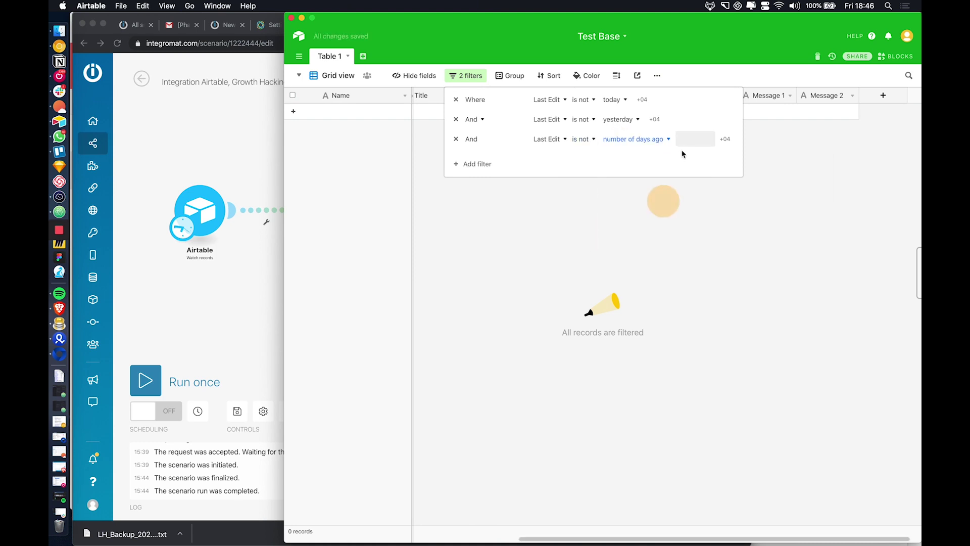
pyautogui.click(695, 139)
pyautogui.write('3')
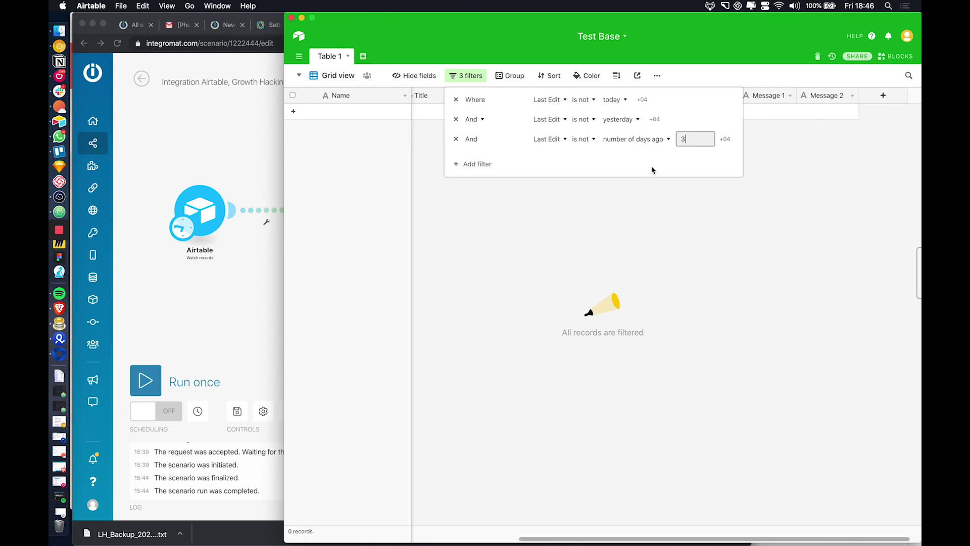
# Review the filtered grid, then back in Integromat, open and close a Growth Hacking message module
pyautogui.click(584, 250)
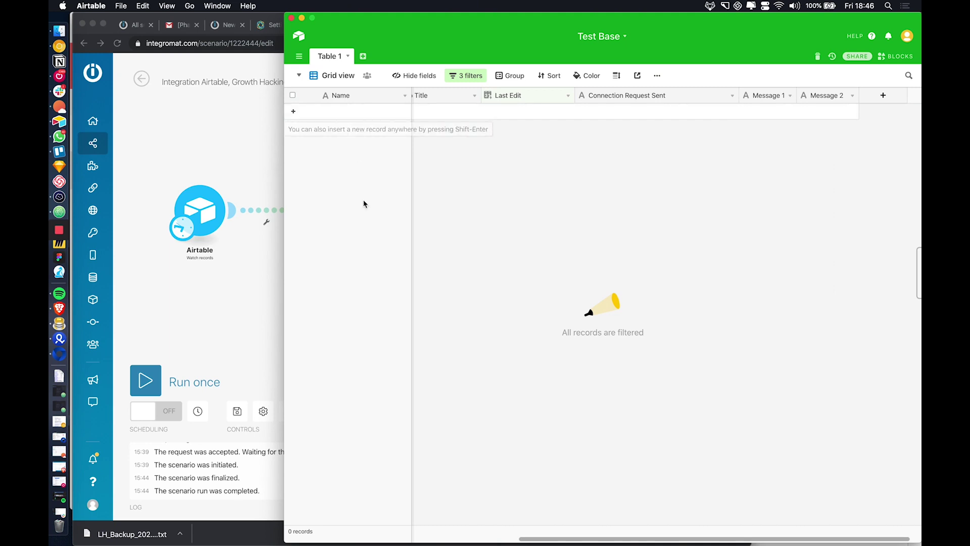
pyautogui.click(464, 82)
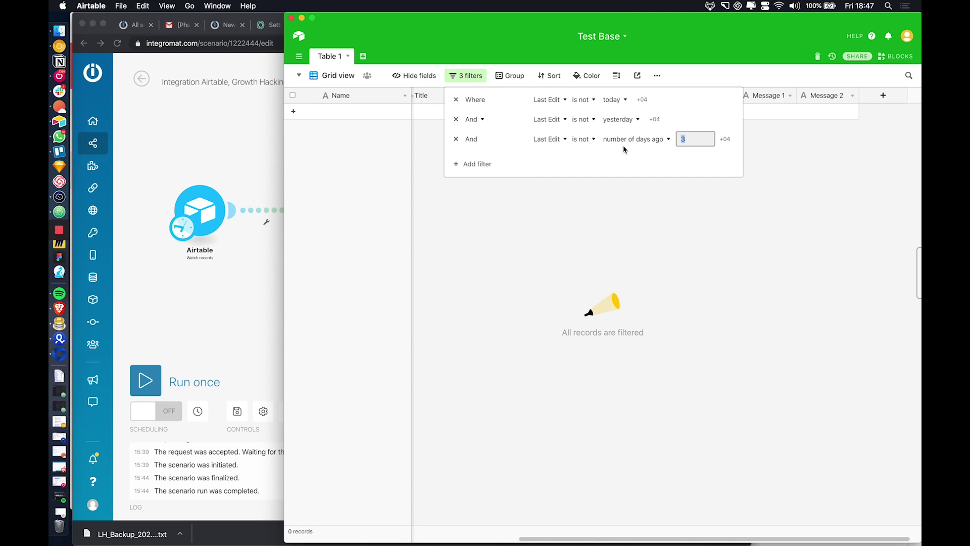
pyautogui.click(242, 147)
pyautogui.click(470, 210)
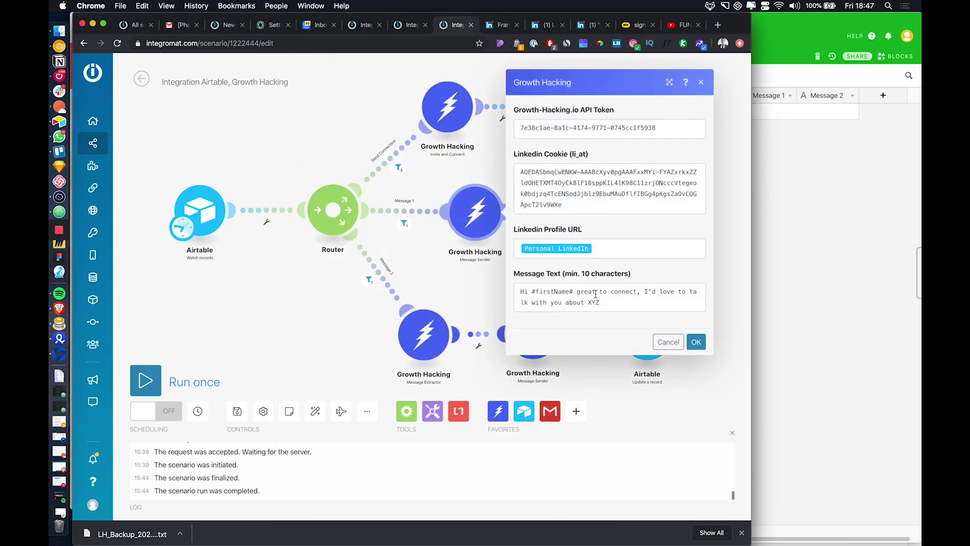
pyautogui.click(696, 342)
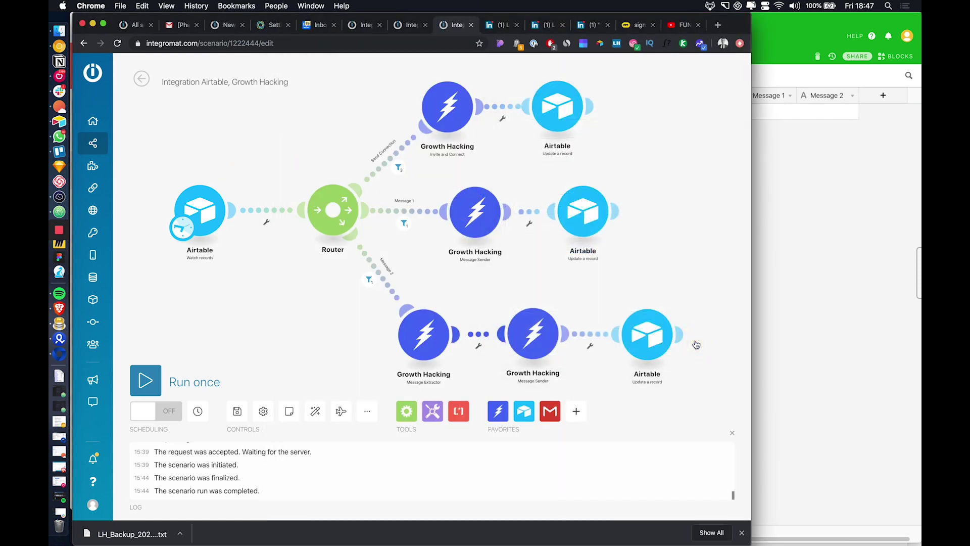